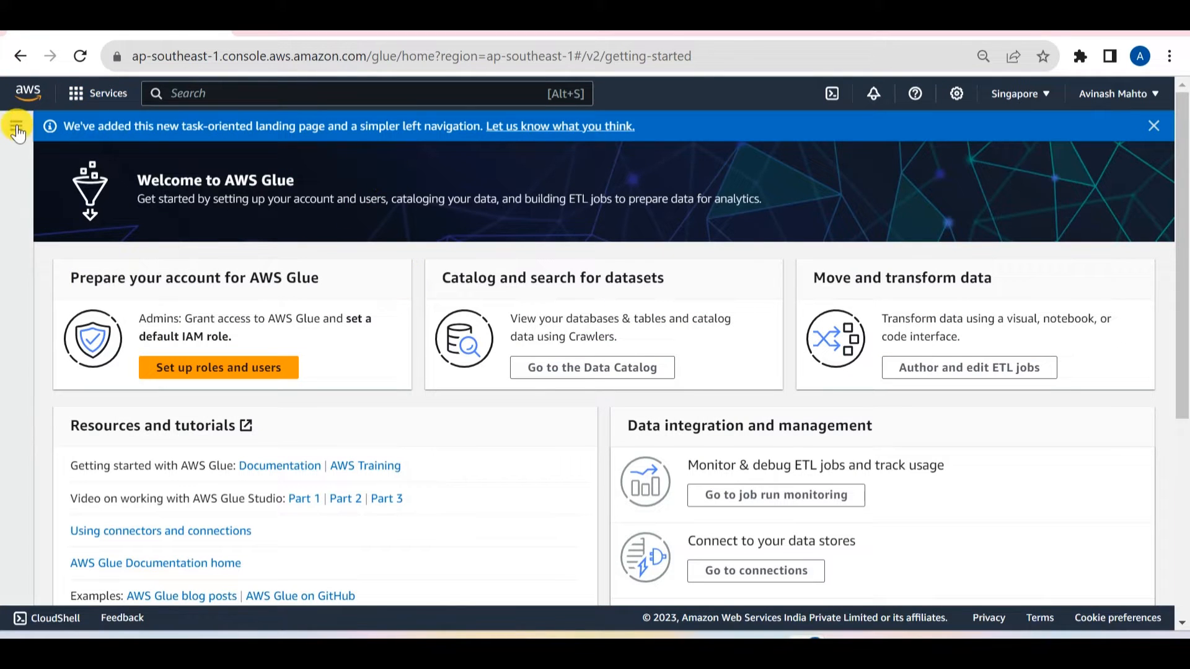
Create a visual ETL job with Amazon S3 as both source and target
click(17, 125)
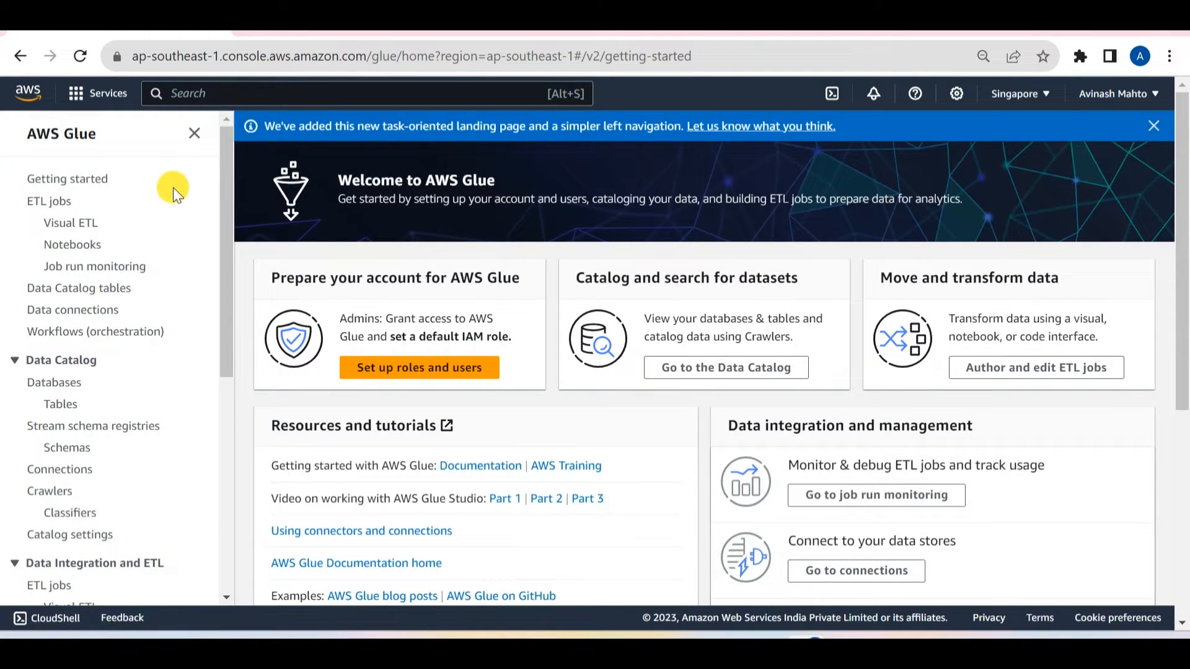
click(49, 201)
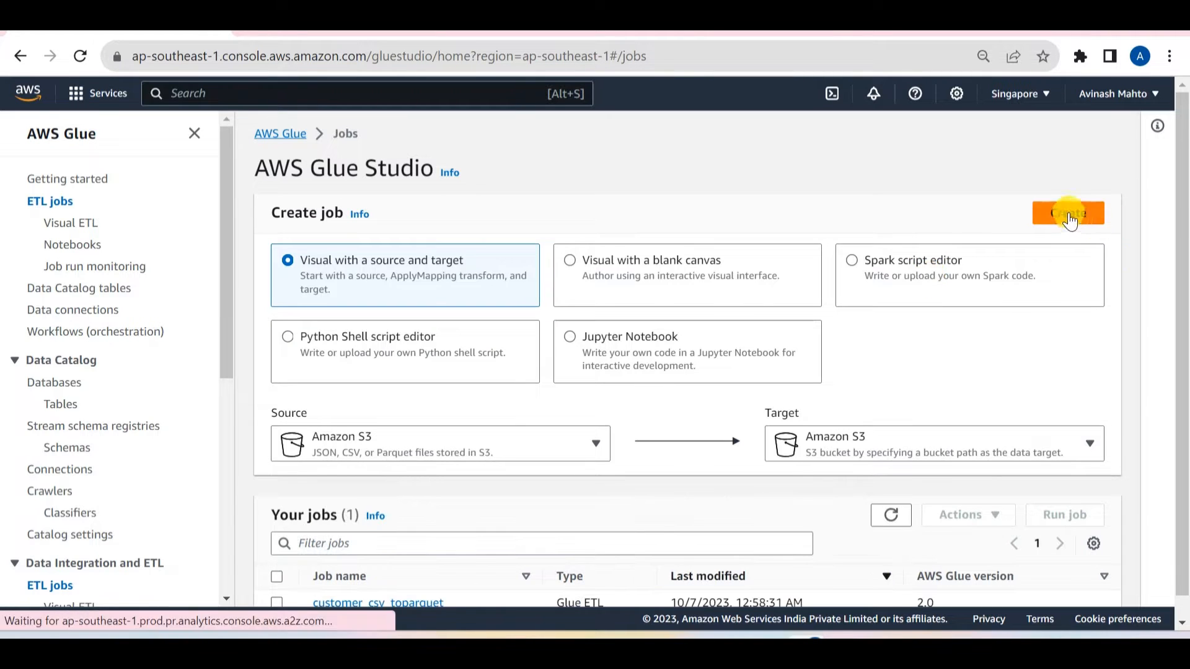
click(1069, 216)
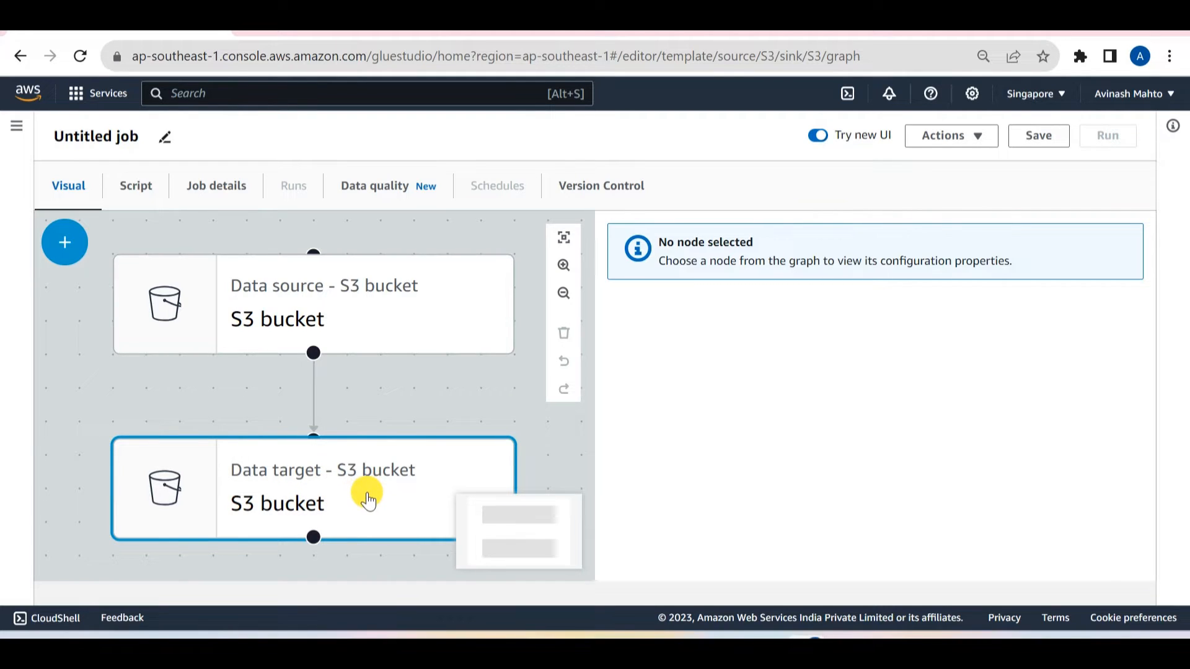
Rename the S3 data source node as csv_to_paraquet
click(417, 307)
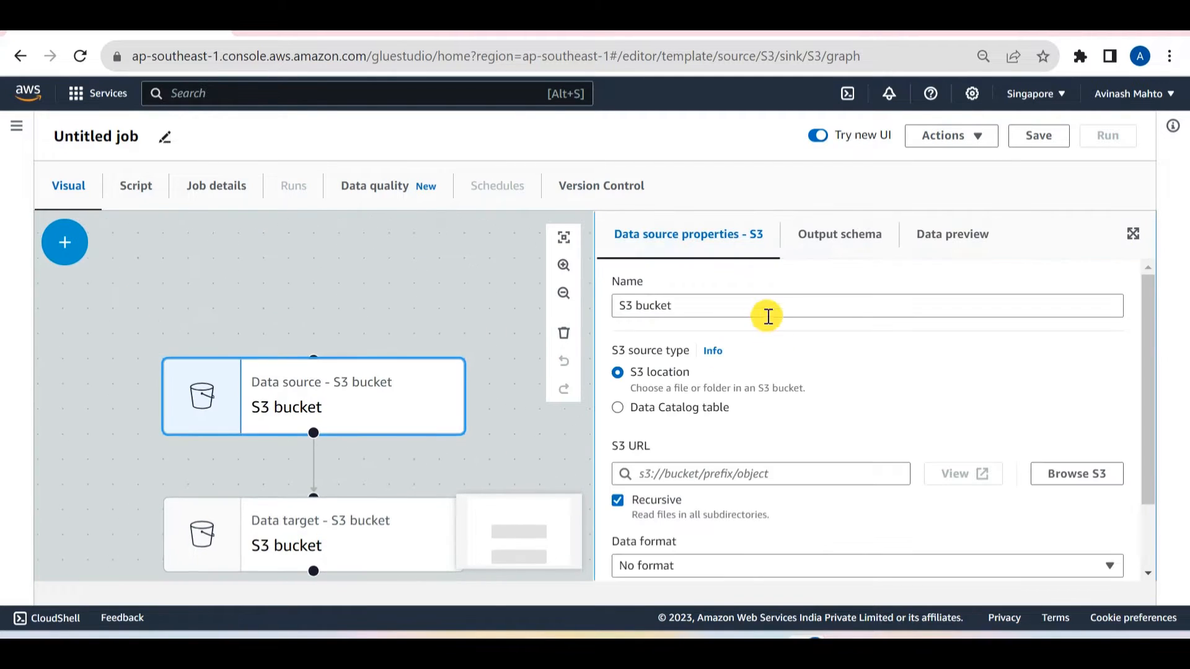
triple_click(714, 313)
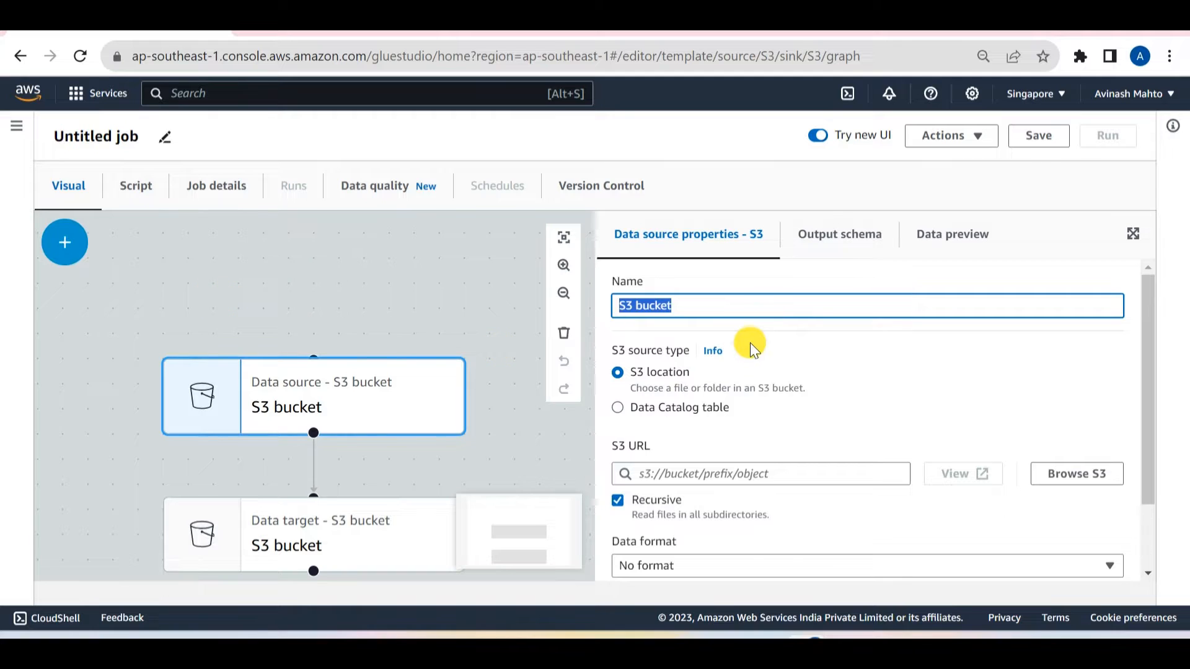
text(csv)
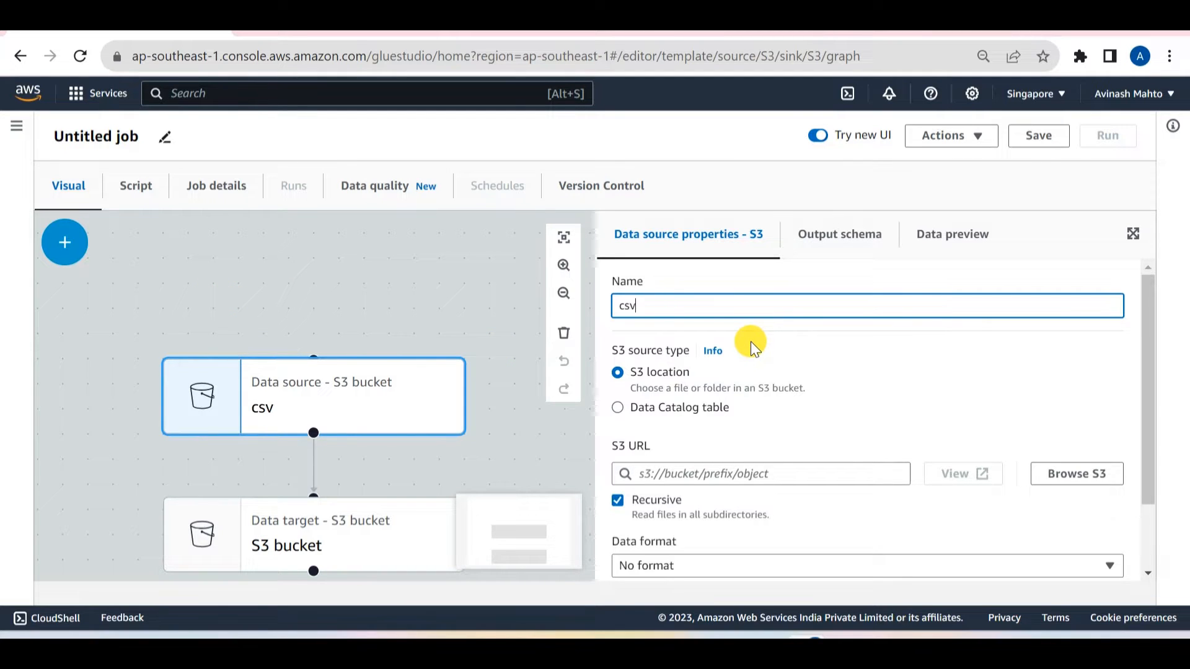
text(_to_paraquet)
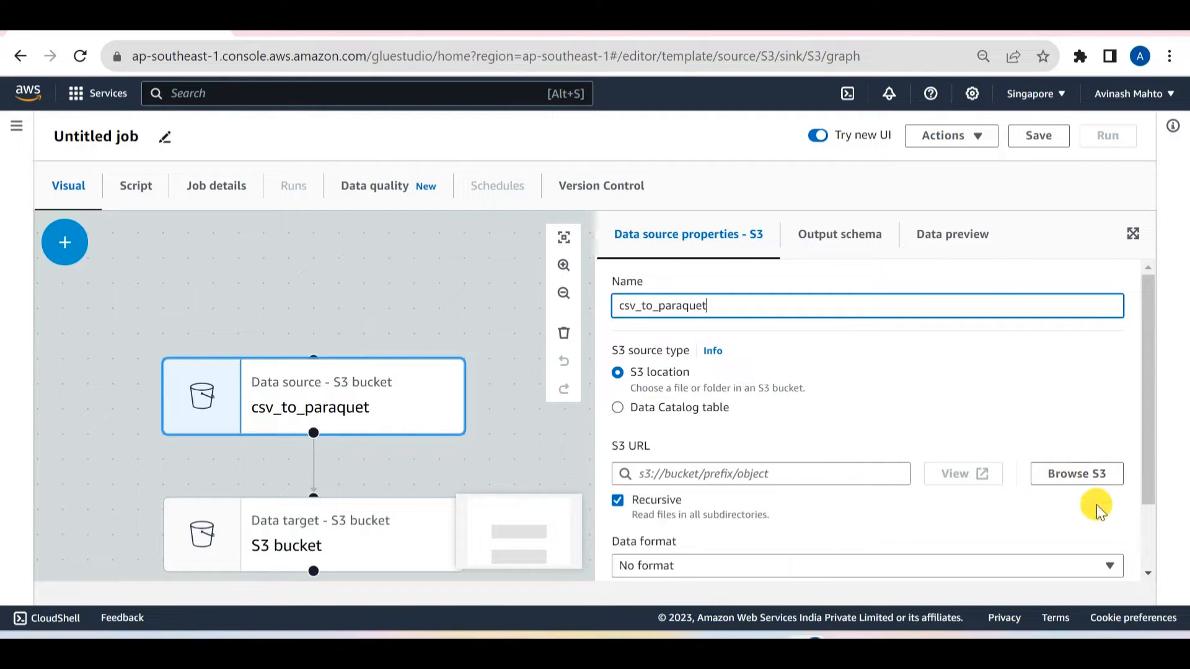
click(1066, 483)
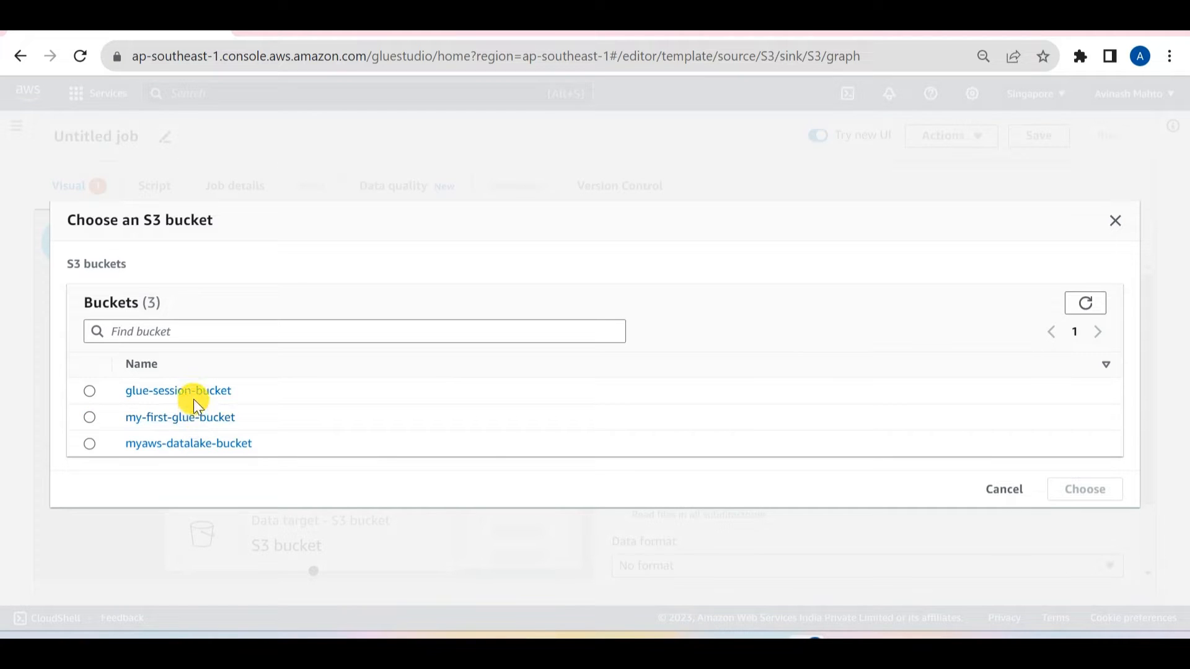
click(184, 417)
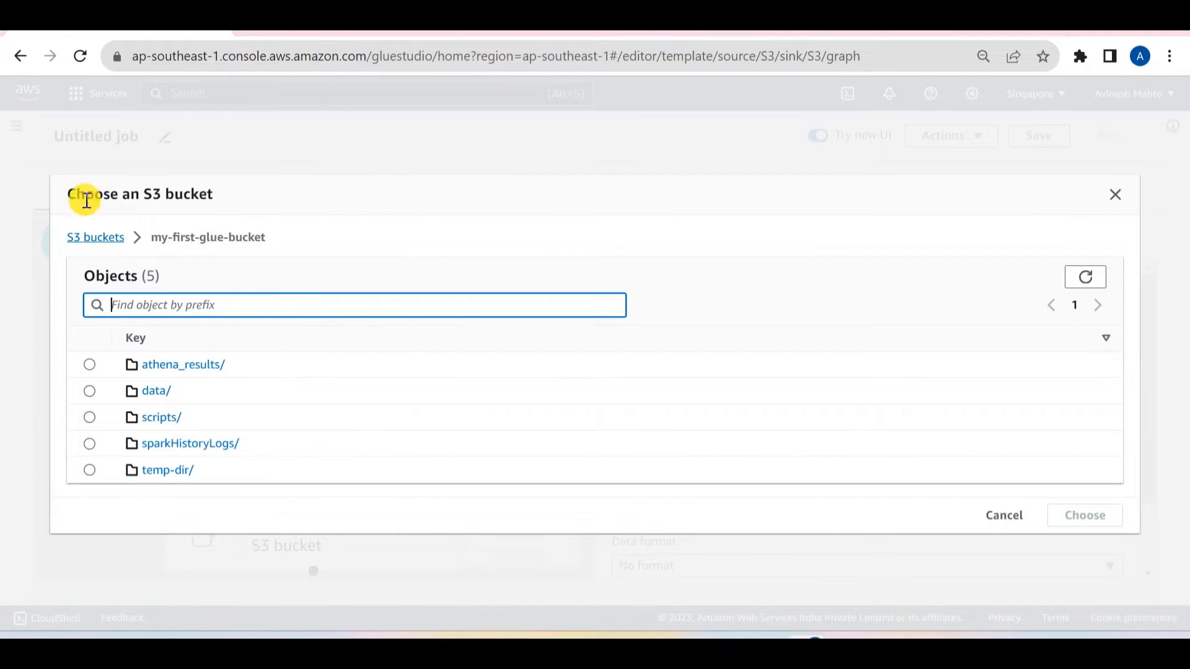
click(96, 237)
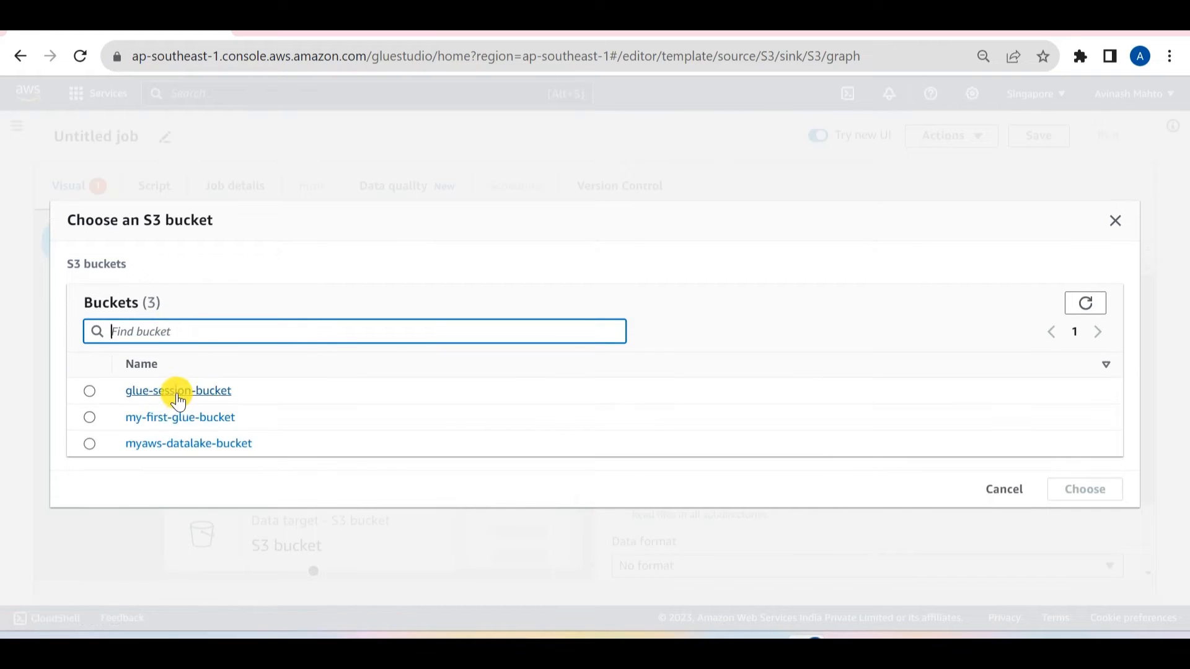
click(178, 396)
click(186, 414)
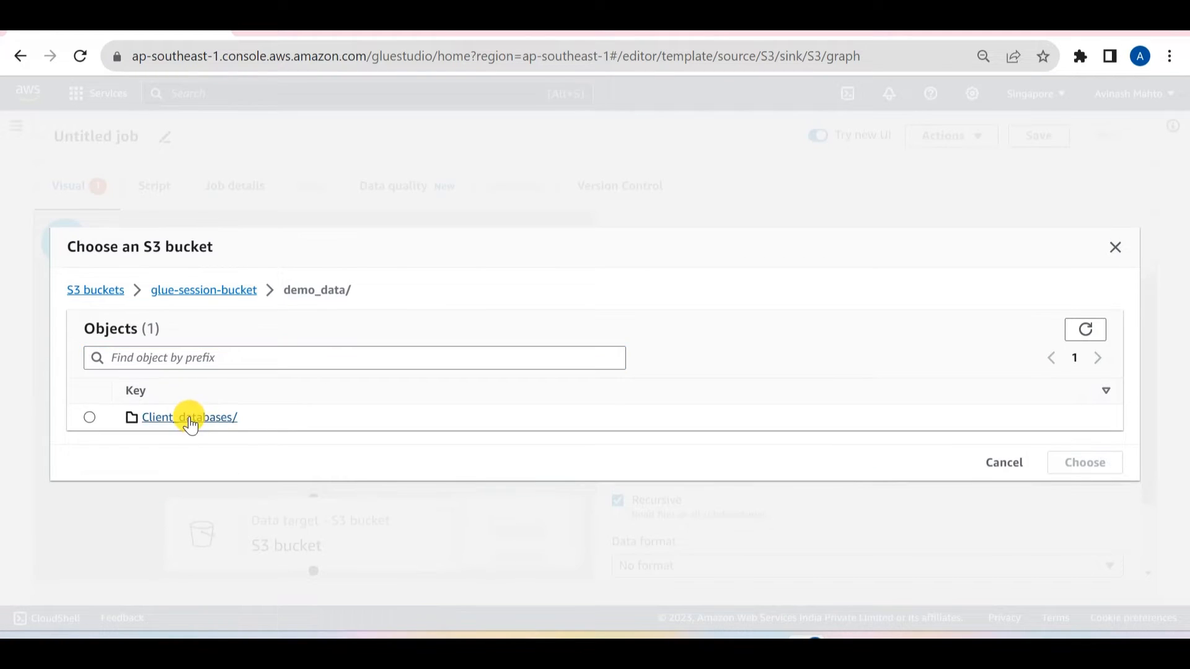
click(180, 418)
click(173, 417)
click(165, 417)
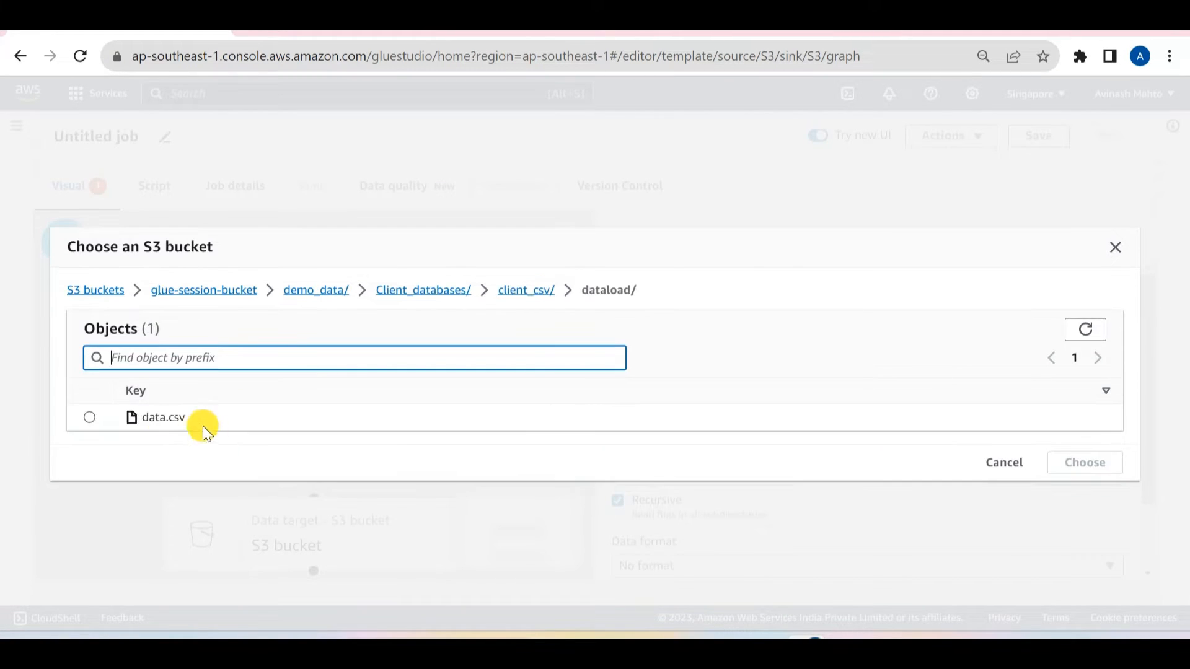
click(527, 291)
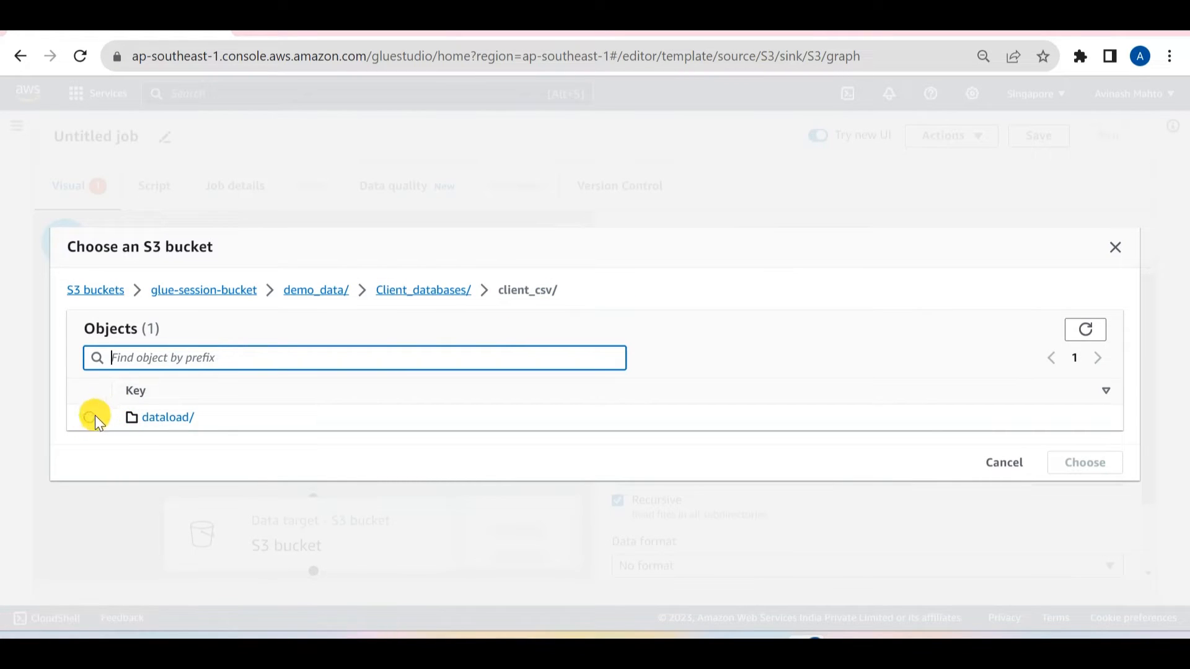
click(421, 291)
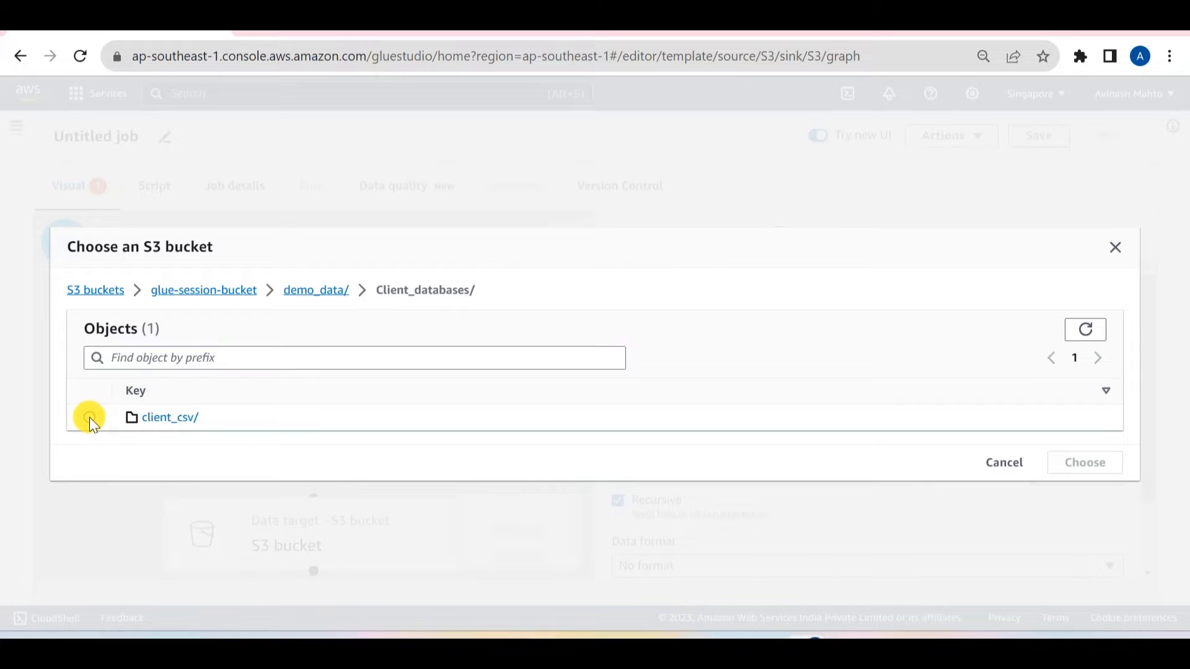
click(90, 417)
click(1001, 463)
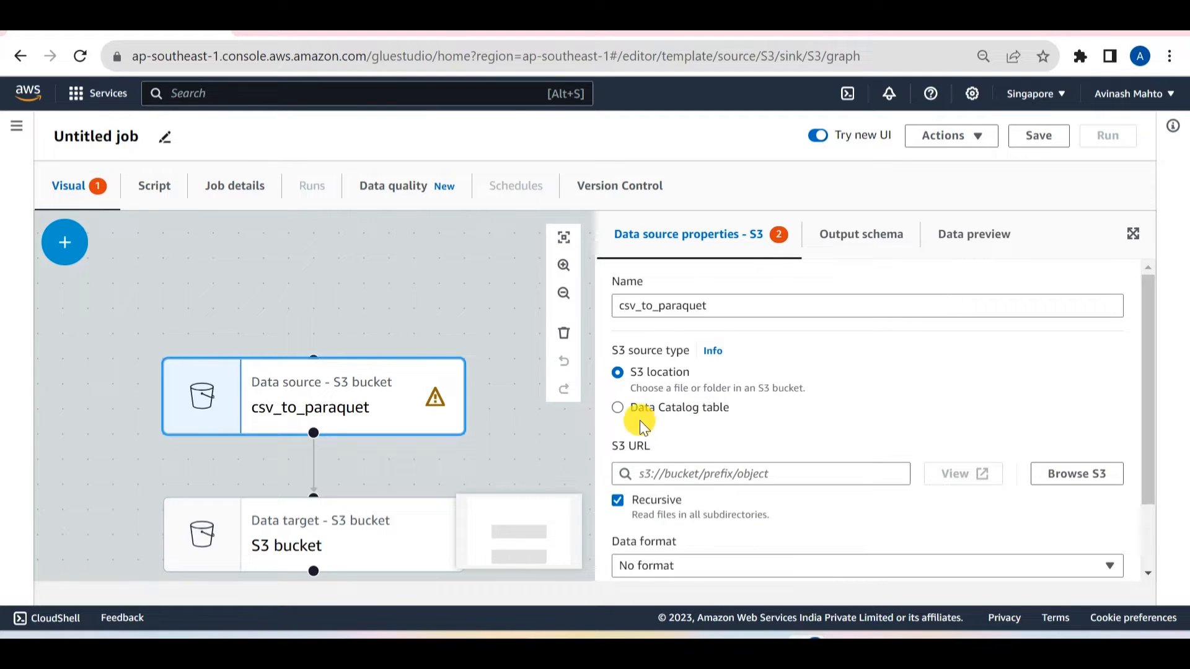
Set the data source to a Data Catalog table, using database clinet_databases_glue and table client_csv
click(617, 408)
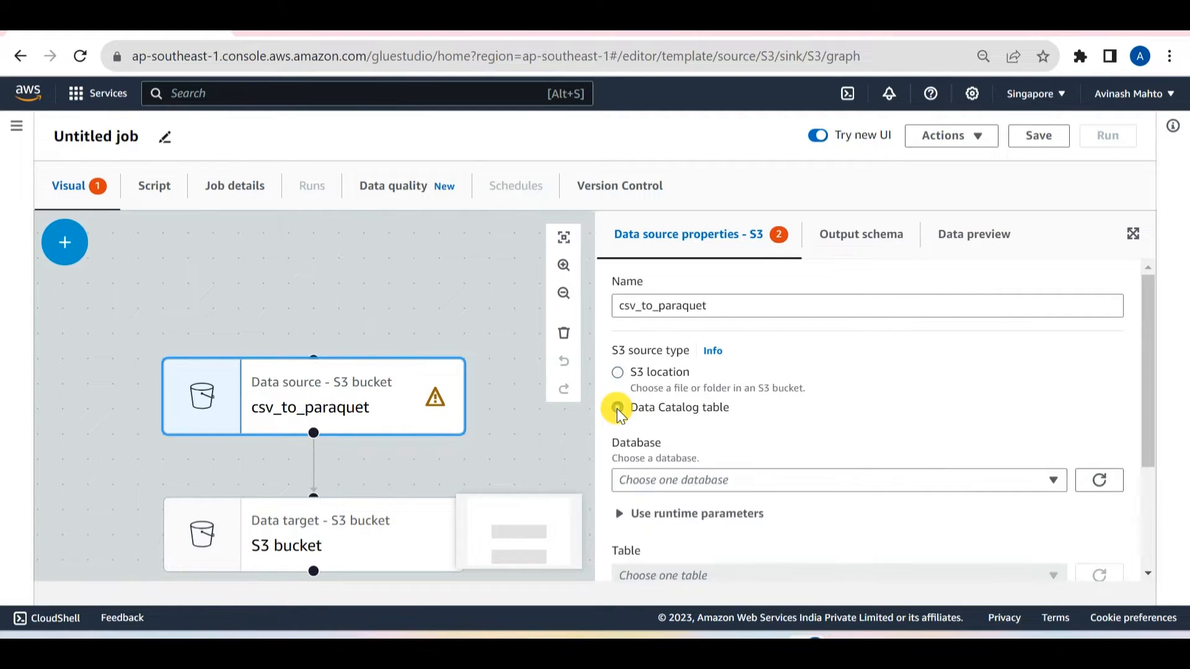
click(898, 479)
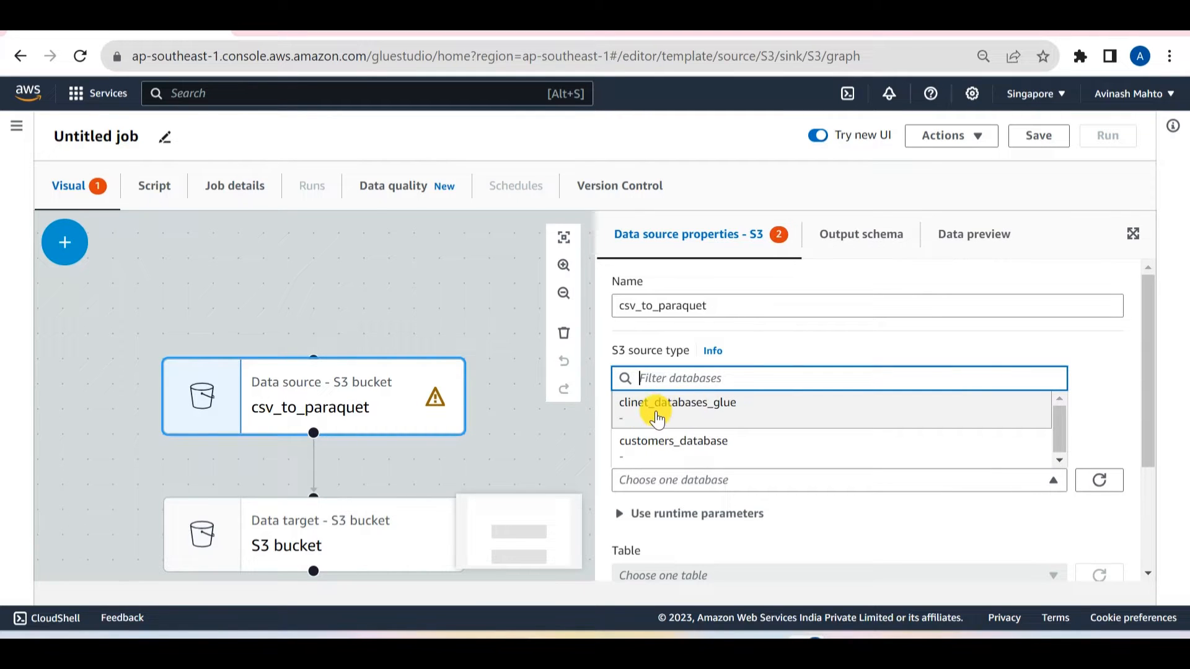
click(680, 414)
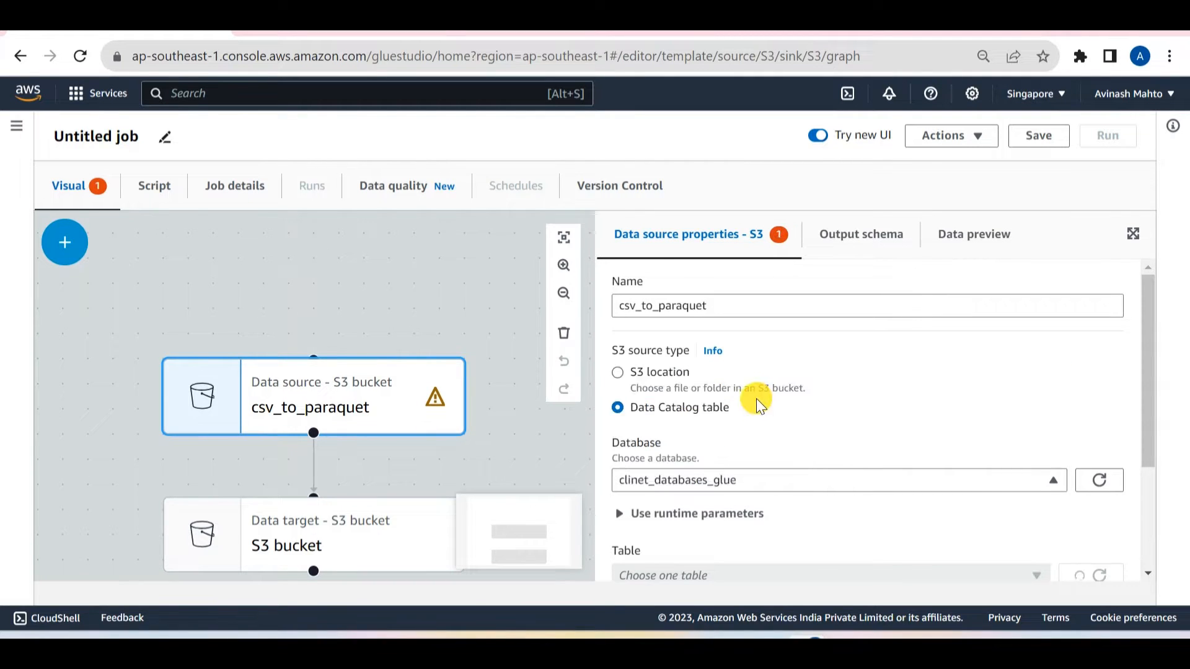
scroll(762, 398, down, 3)
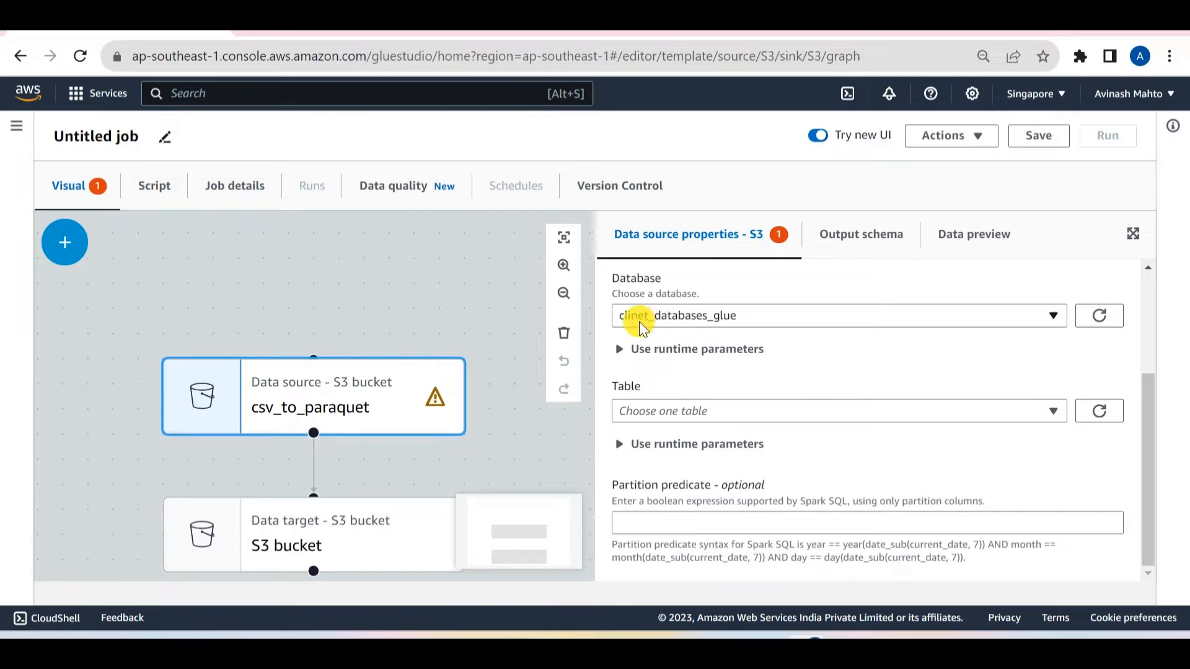
click(689, 411)
click(655, 463)
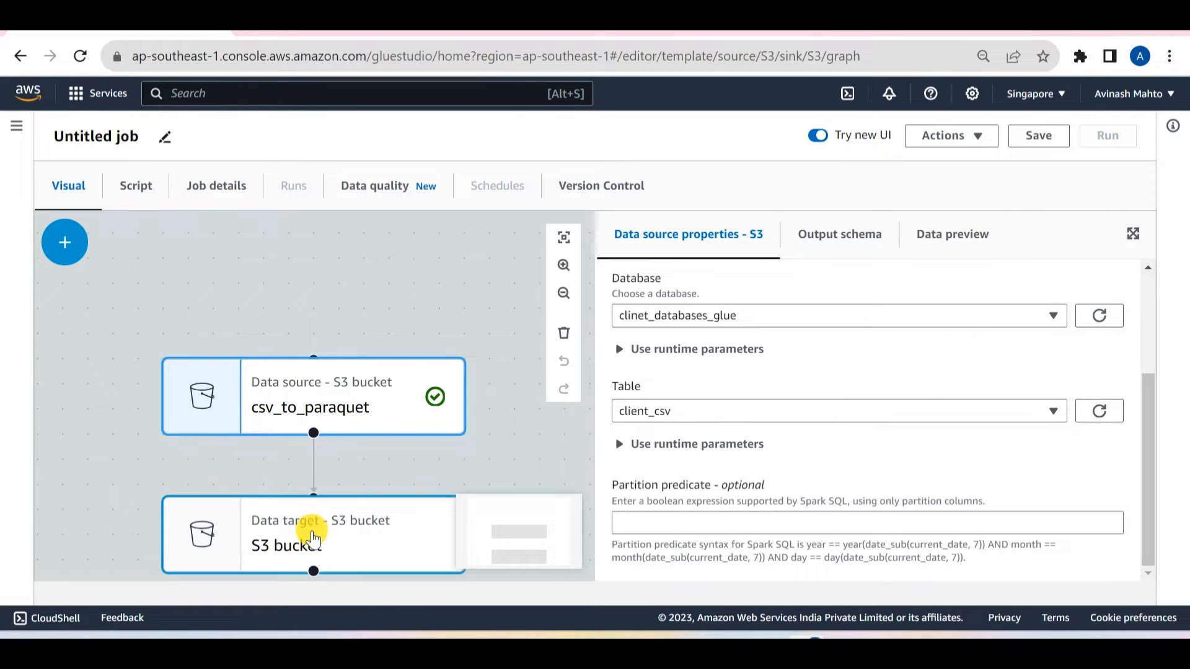
Rename the S3 data target node as csv_to_paraquet and check its available output formats
click(312, 538)
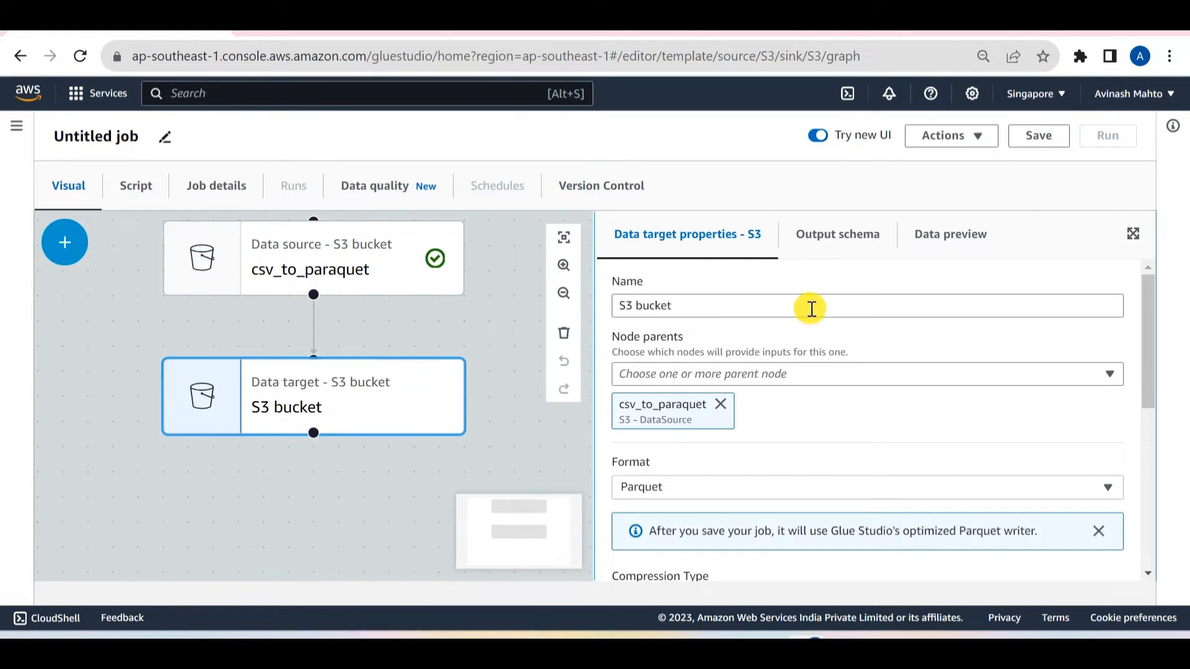
drag(716, 305, 433, 297)
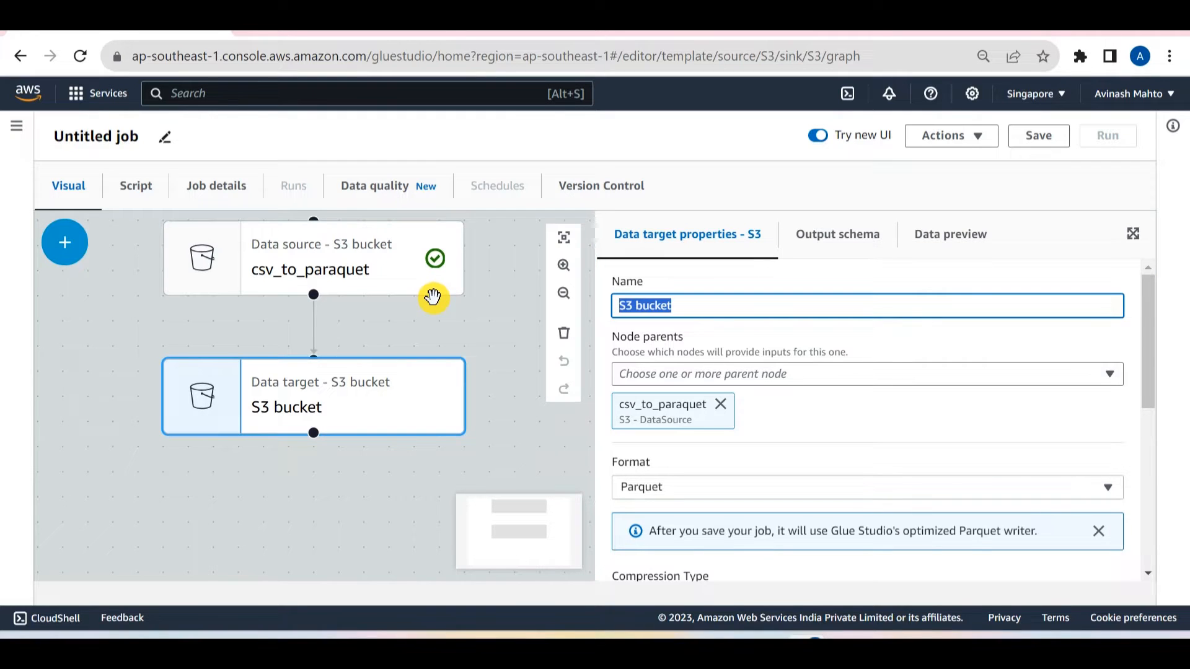
text(csv)
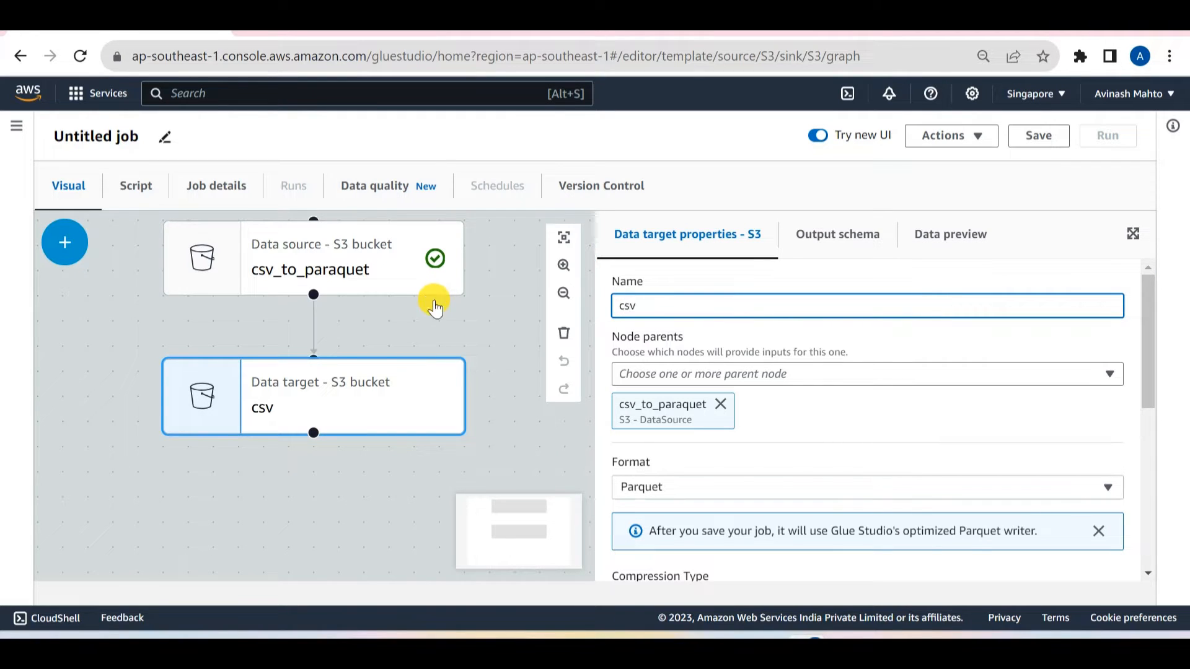
text(_to_paraqu)
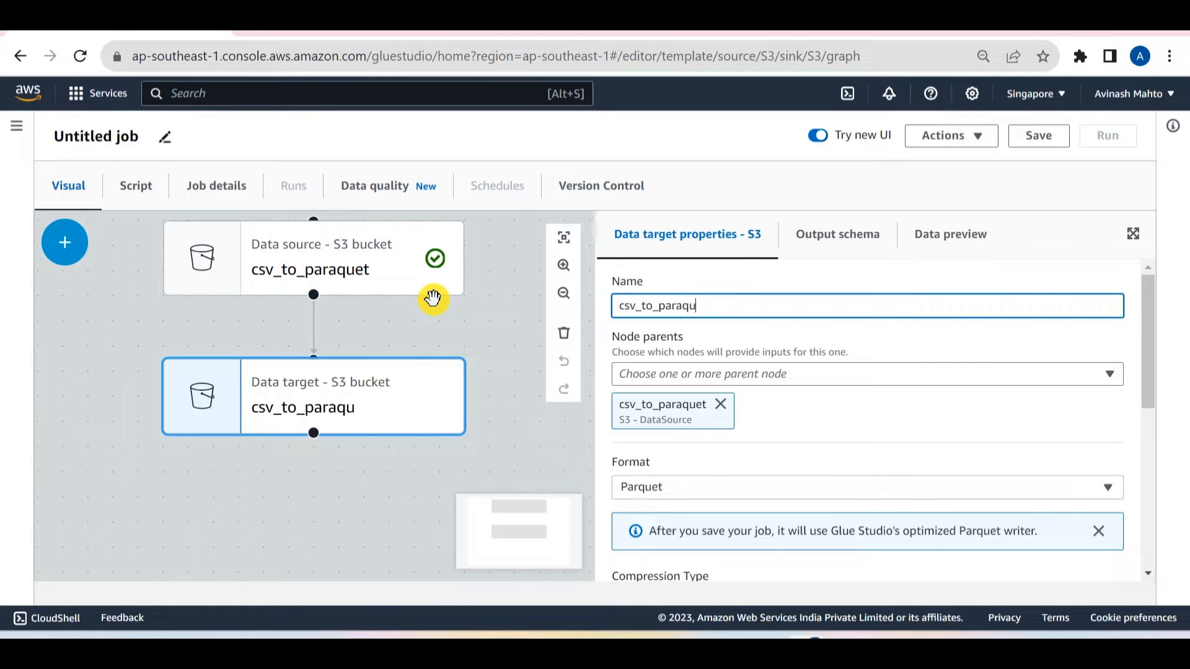
text(et)
scroll(834, 399, down, 2)
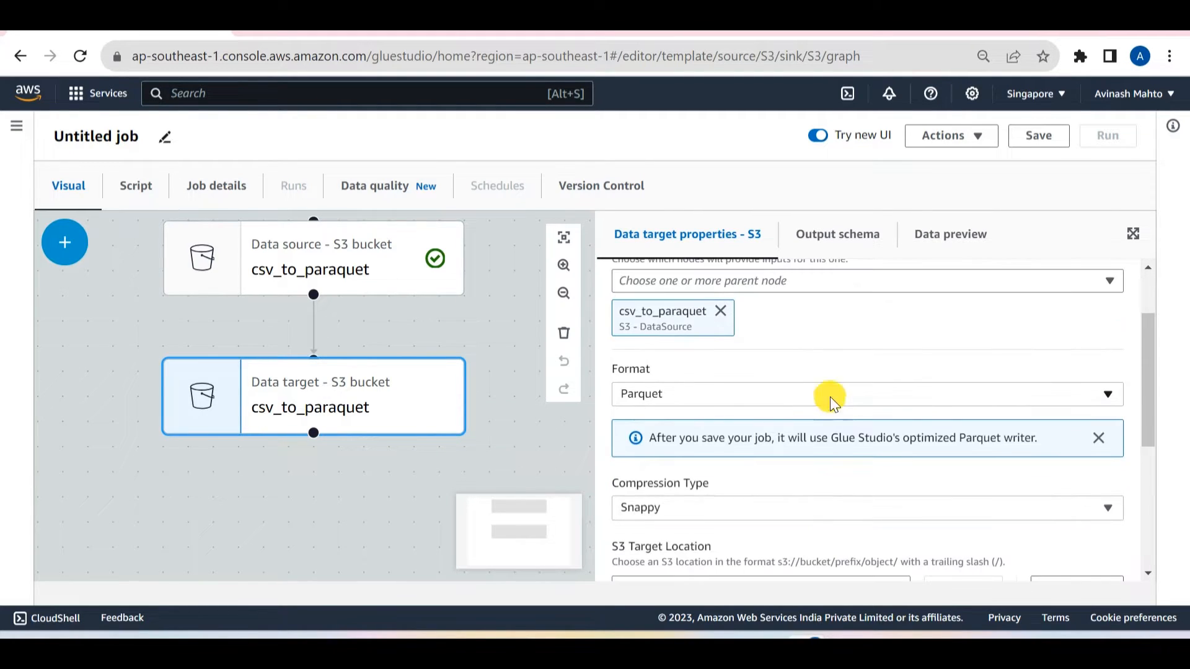
click(734, 397)
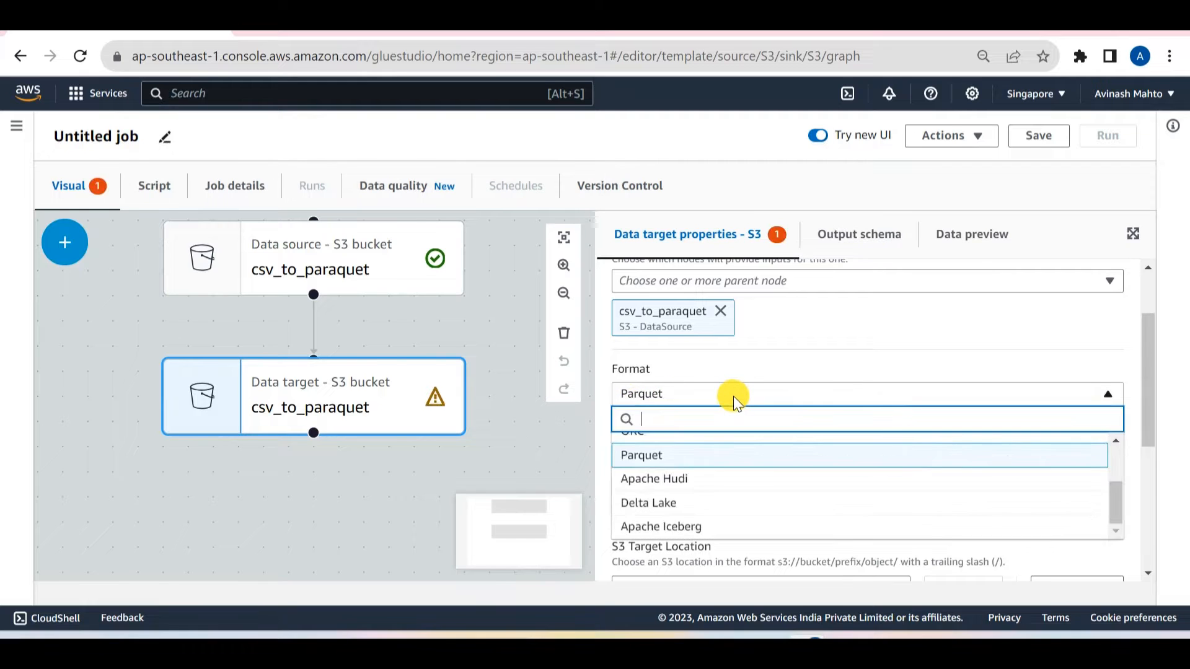
click(734, 396)
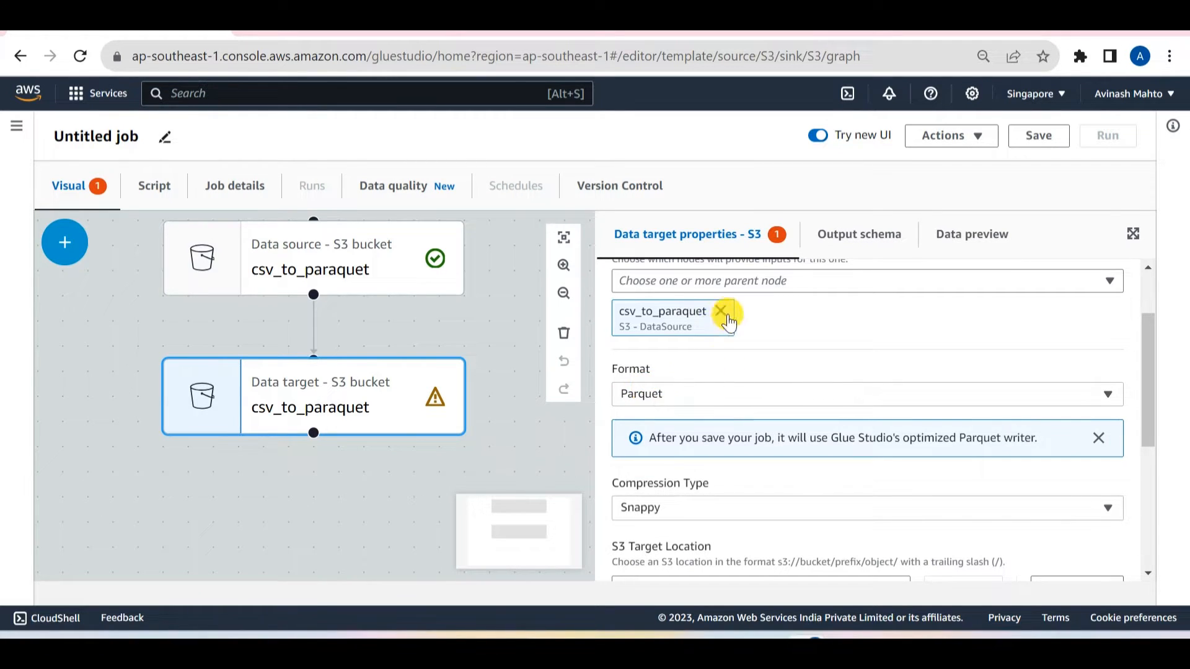
Correct the names of the data target and data source nodes to csv_to_parquet
scroll(728, 323, up, 2)
click(685, 307)
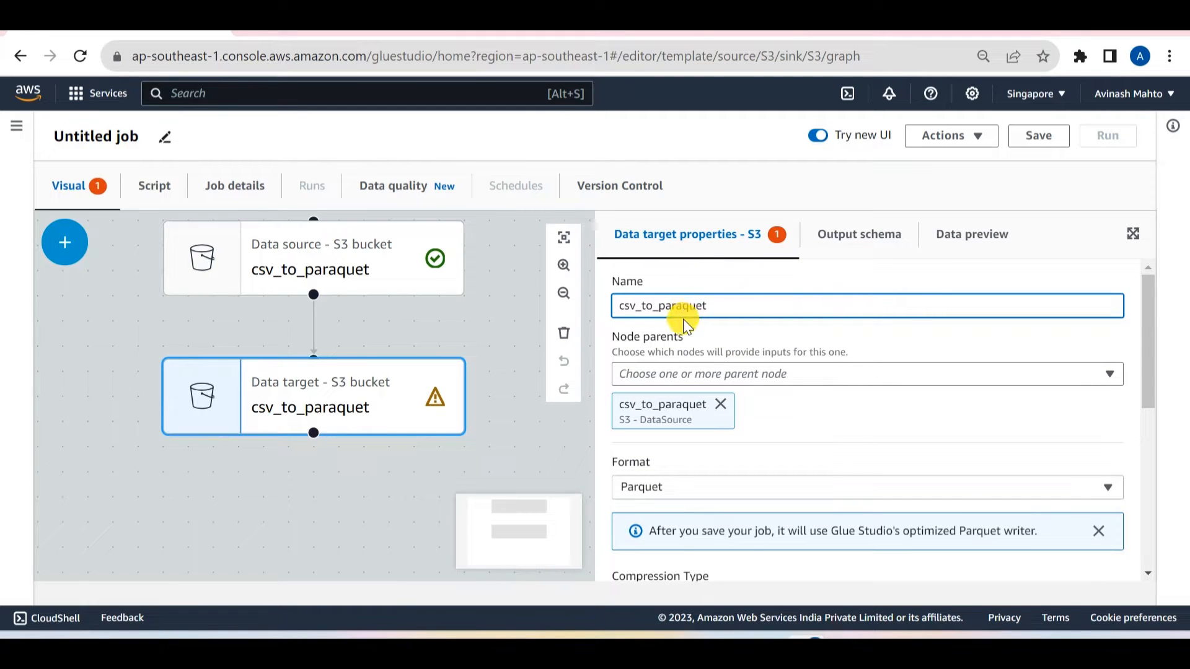
key(BackSpace)
click(419, 273)
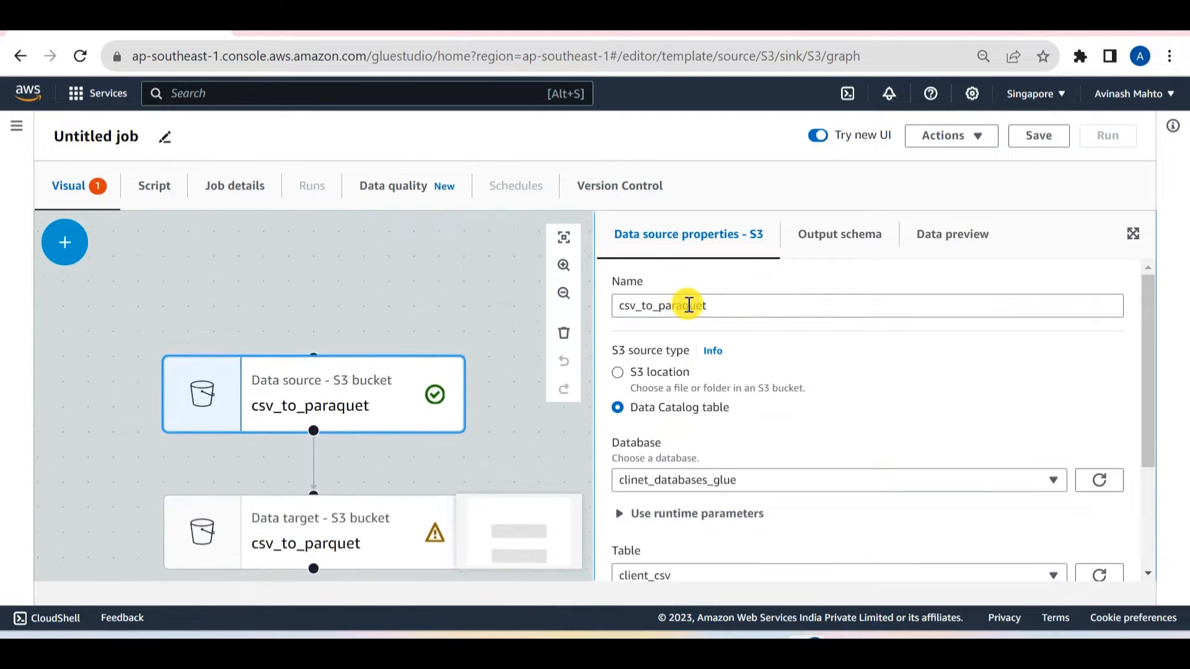
click(684, 307)
key(BackSpace)
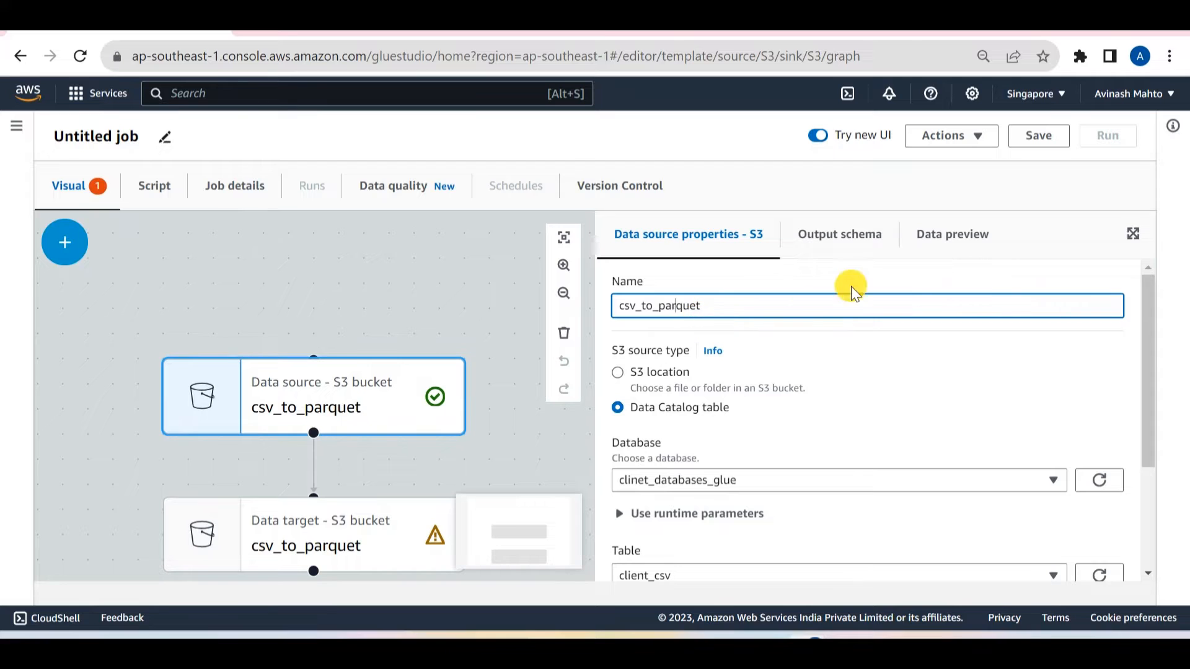
Set the data target node's S3 target location to the scripts/ folder in glue-session-bucket
click(380, 521)
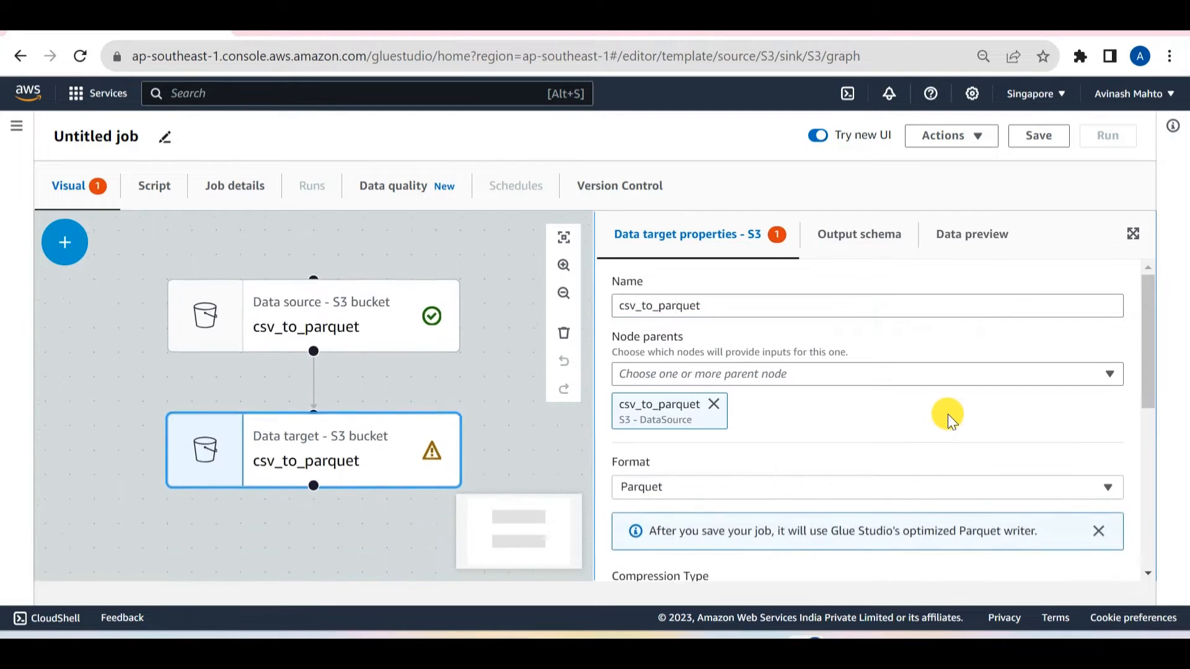
scroll(947, 414, down, 5)
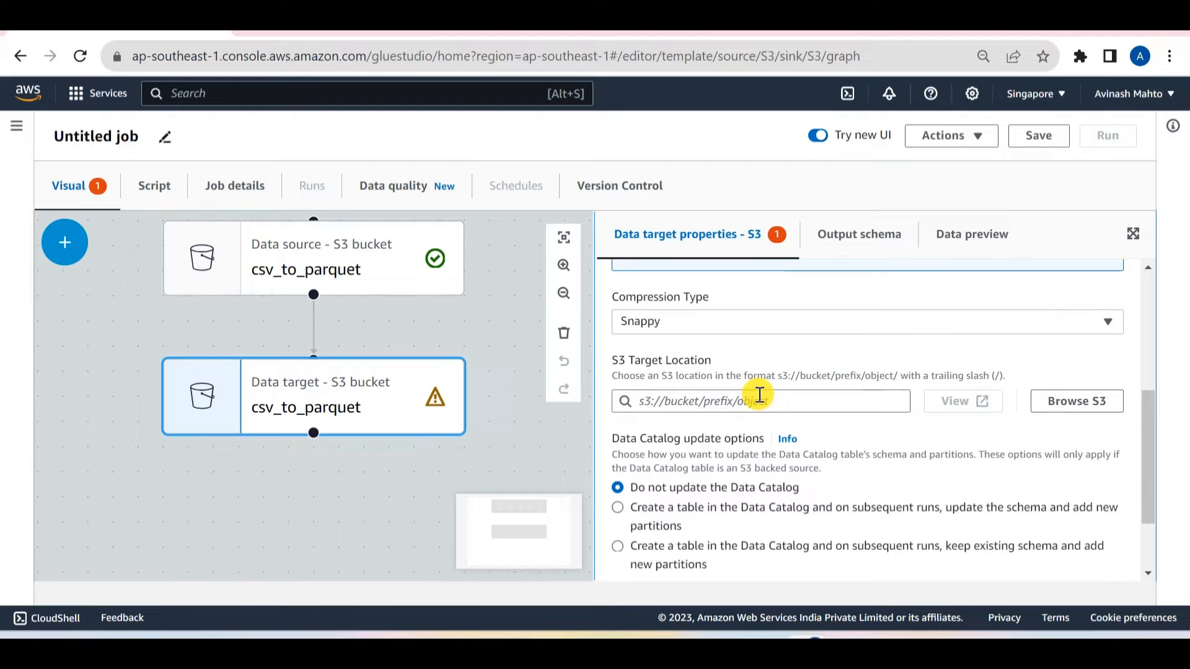
click(1074, 407)
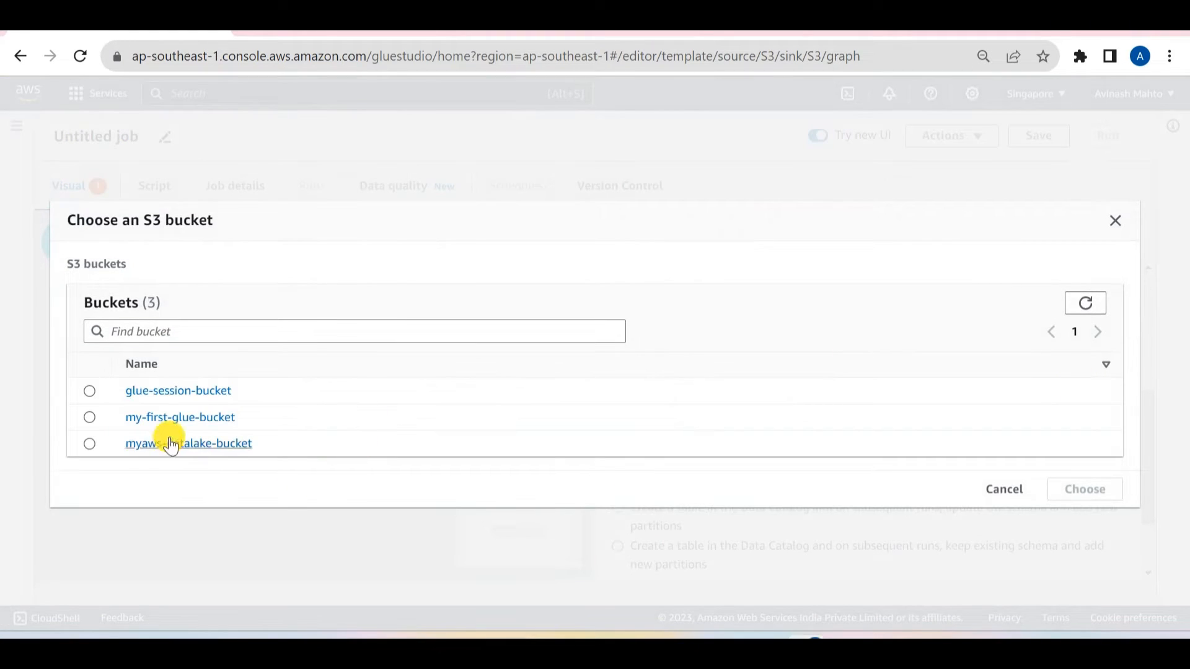
click(173, 391)
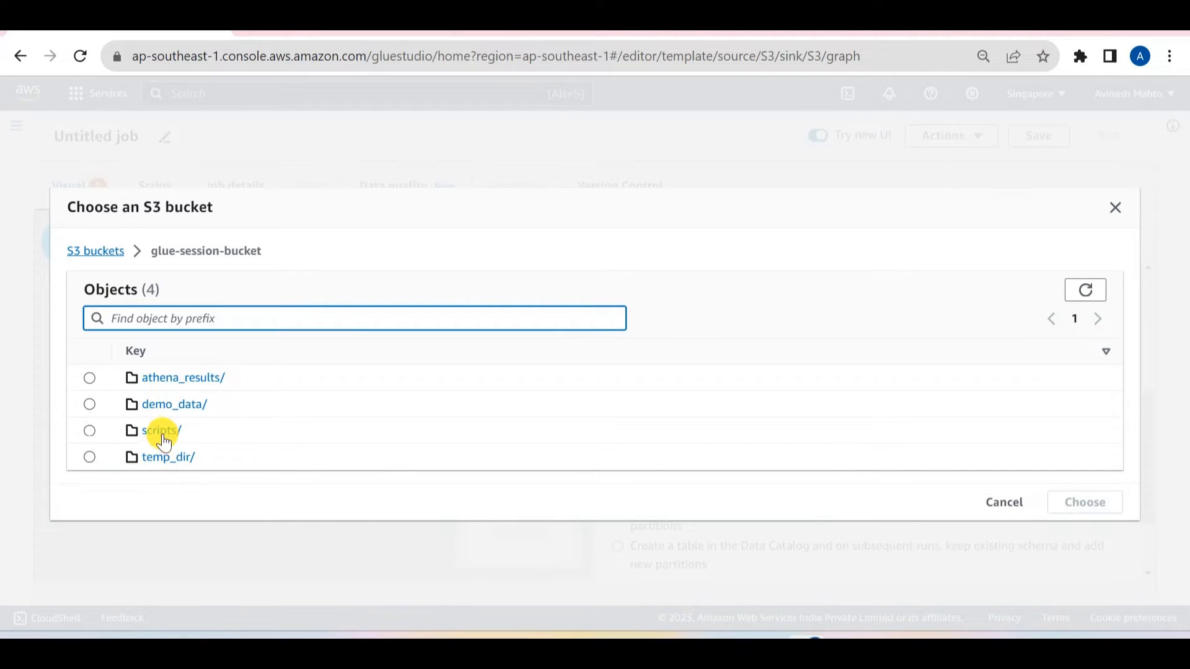
click(90, 432)
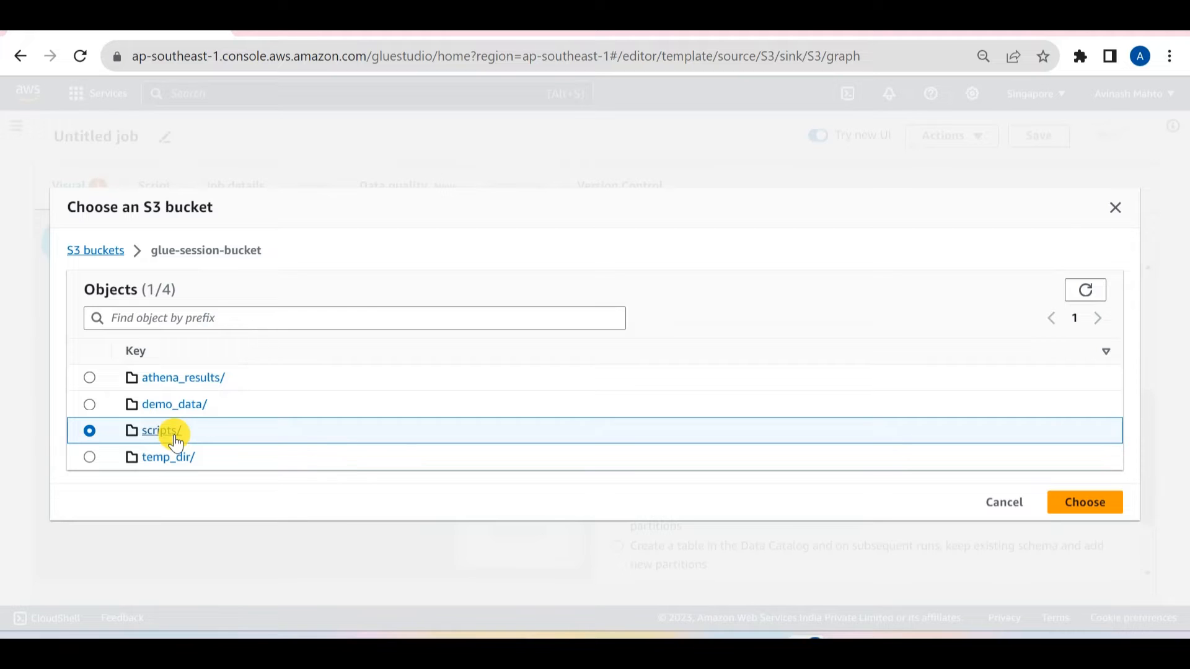
click(1085, 503)
scroll(853, 506, down, 4)
Review the data target's compression types, Data Catalog update options and partition key settings
scroll(855, 506, up, 7)
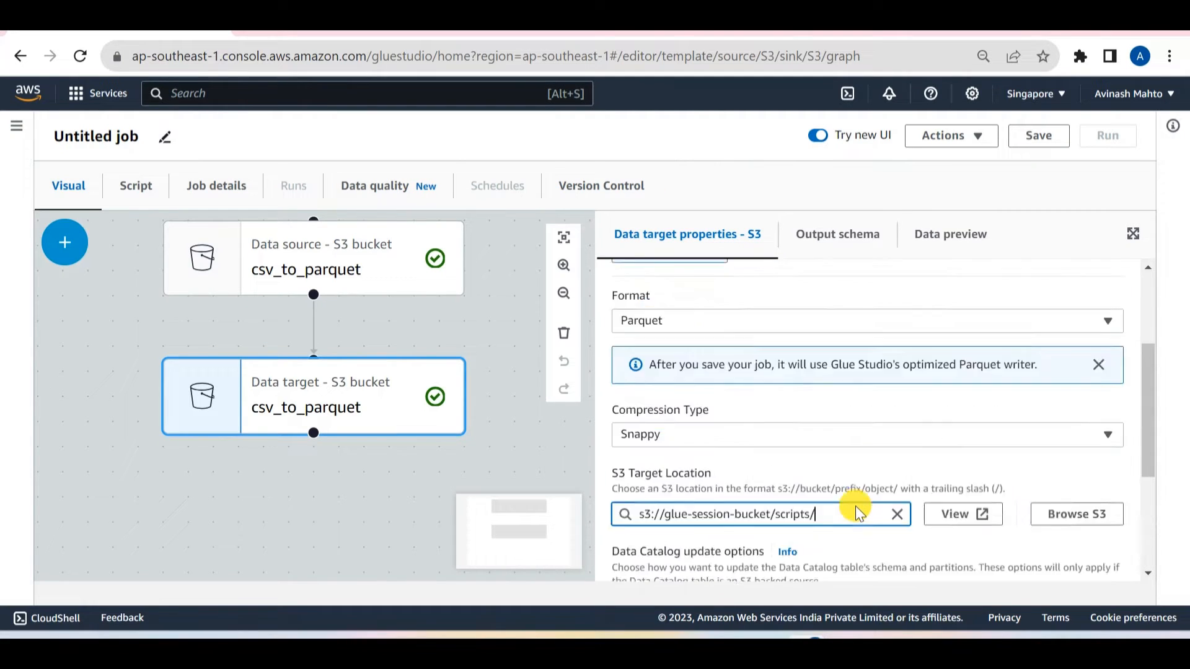
click(857, 504)
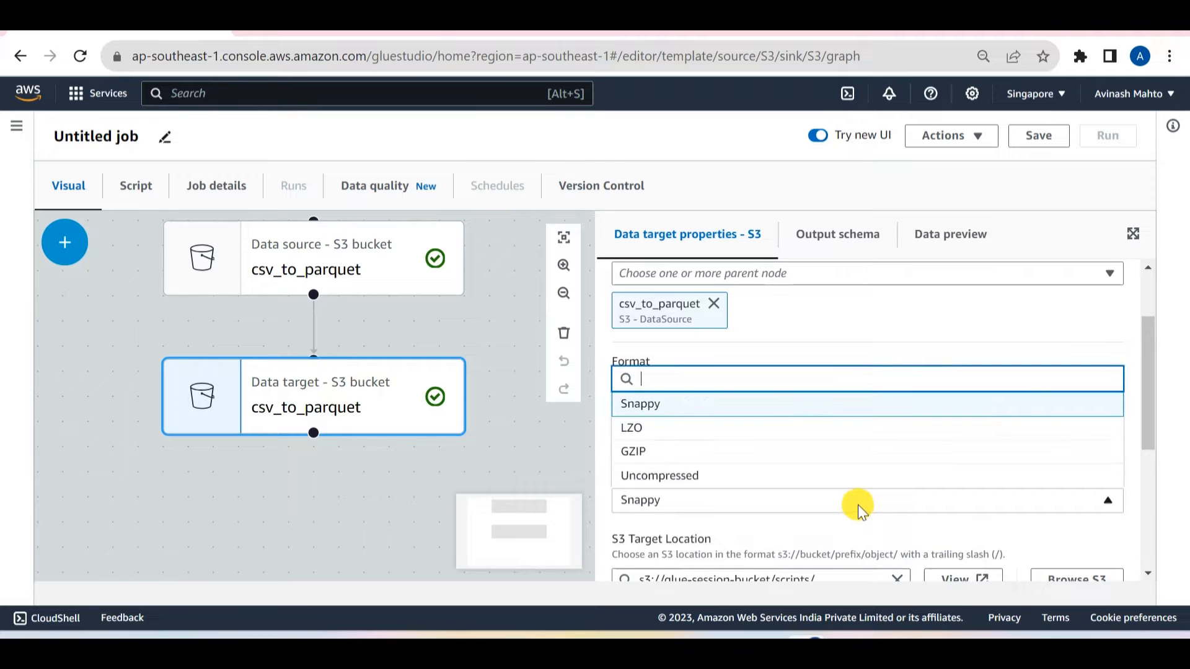
click(857, 504)
scroll(865, 500, up, 2)
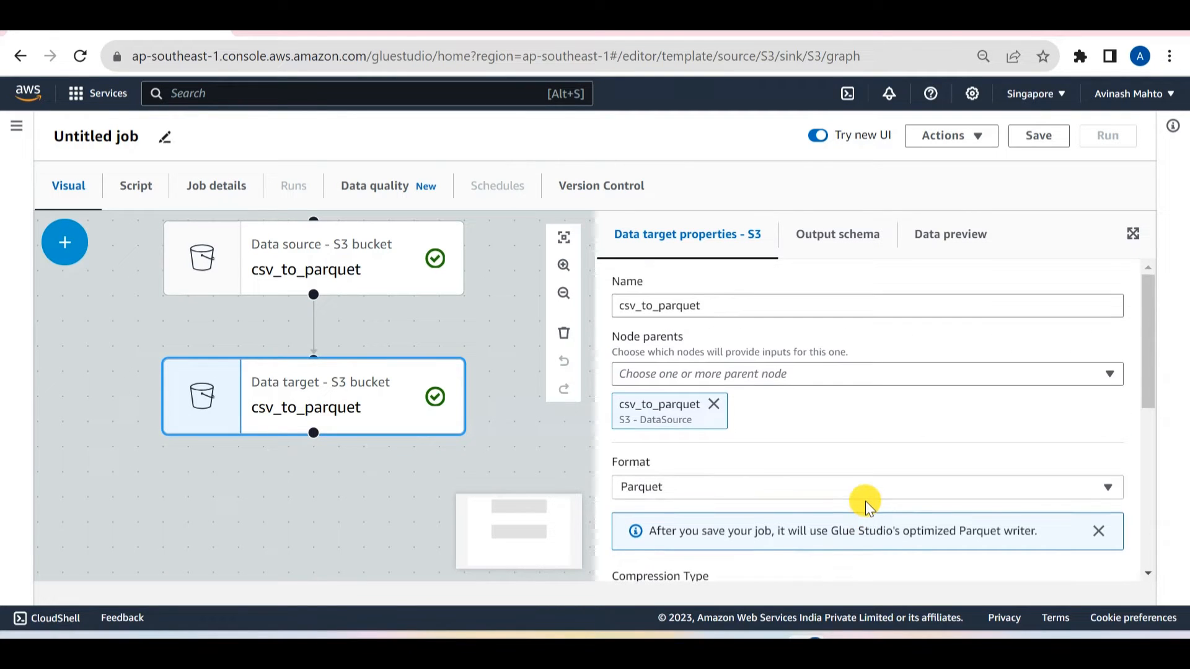
scroll(865, 501, down, 5)
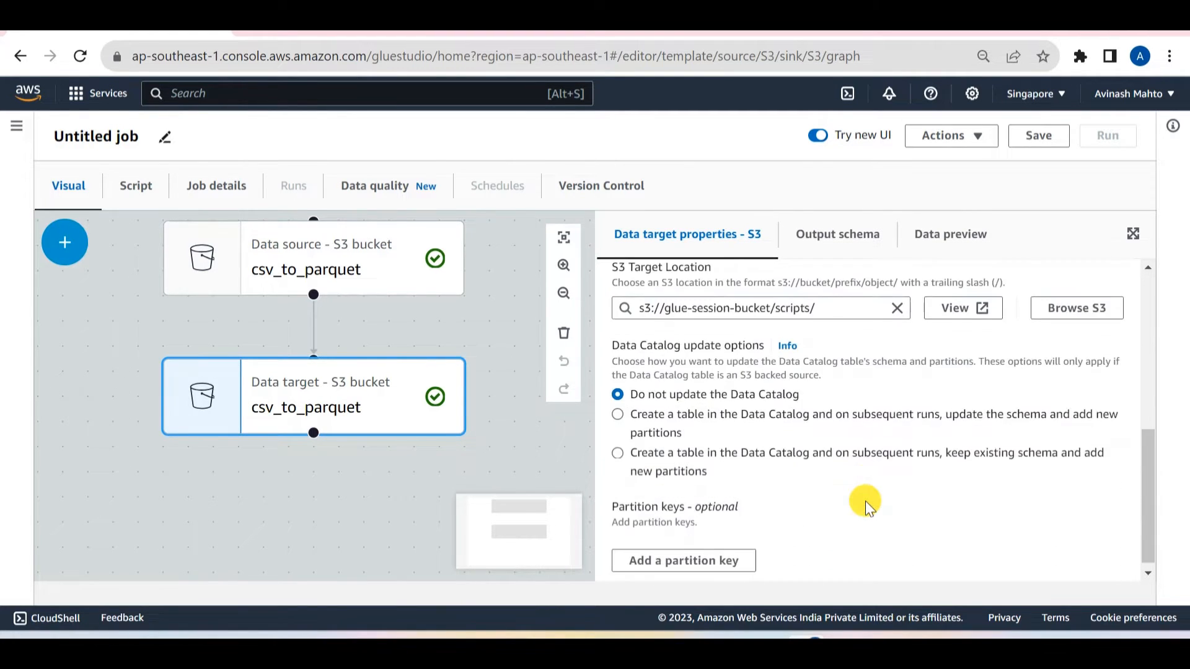
scroll(865, 501, down, 1)
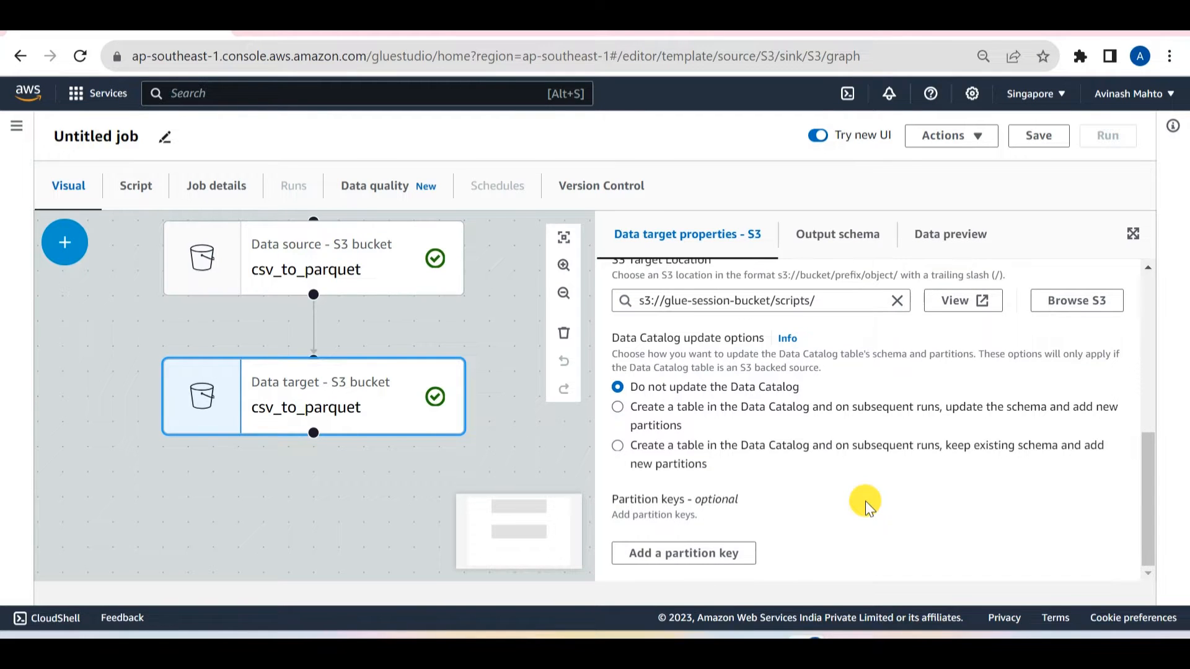
scroll(864, 501, up, 6)
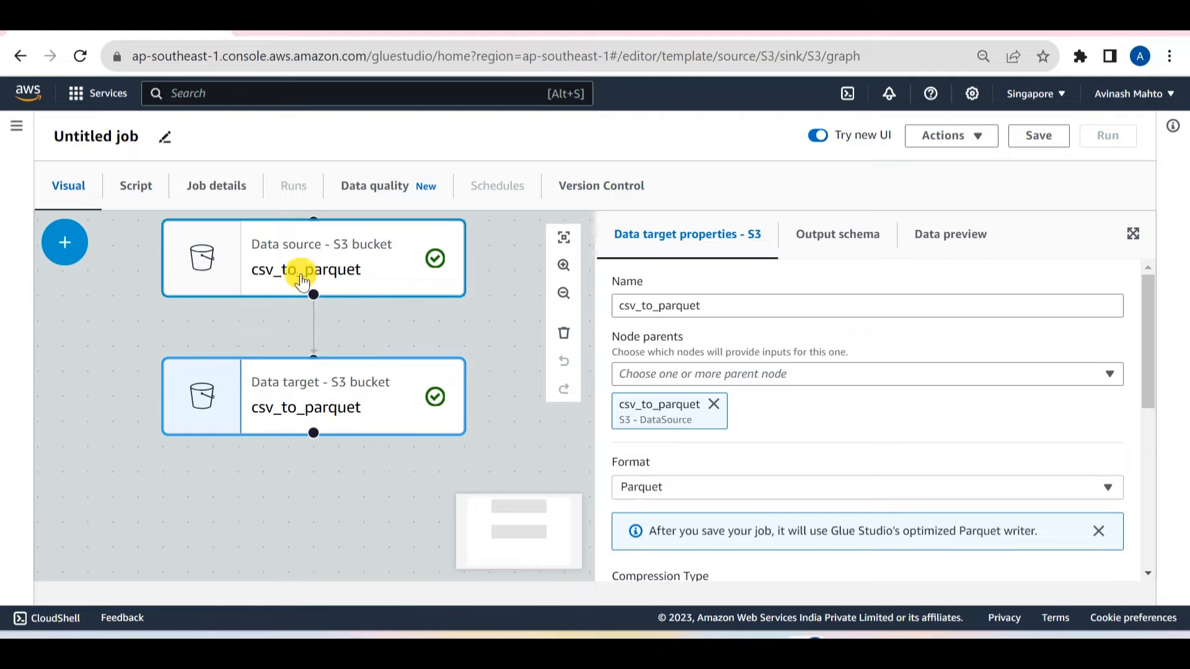
Rename the job as csv_to_parquet in its basic properties
click(218, 189)
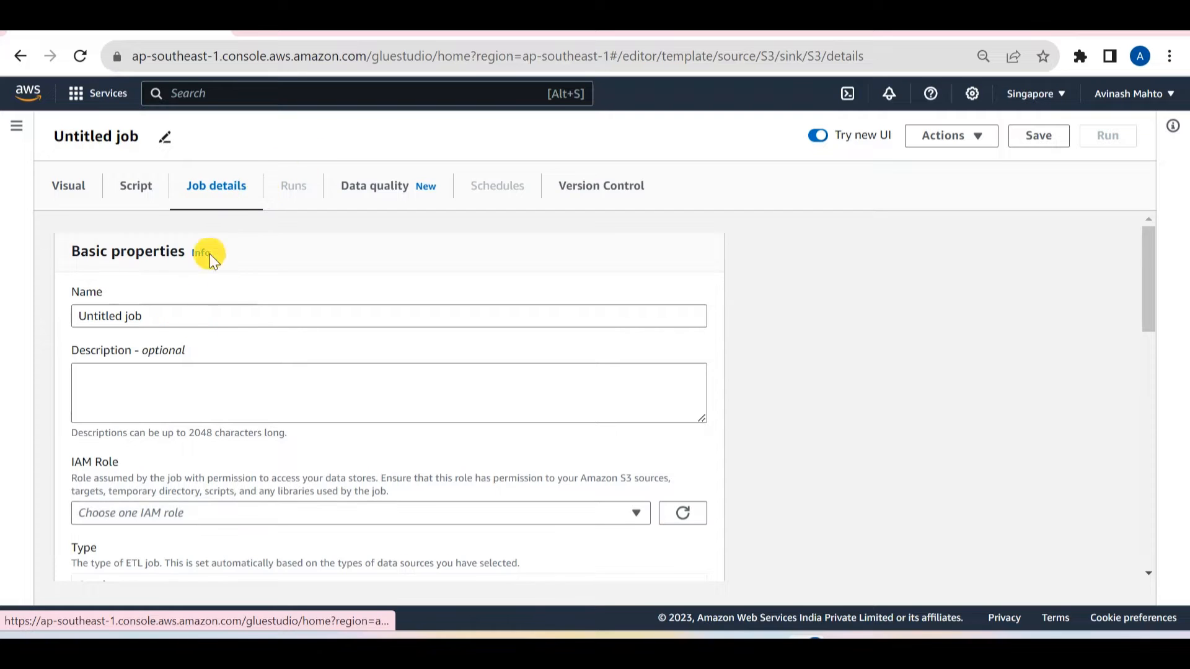
click(221, 314)
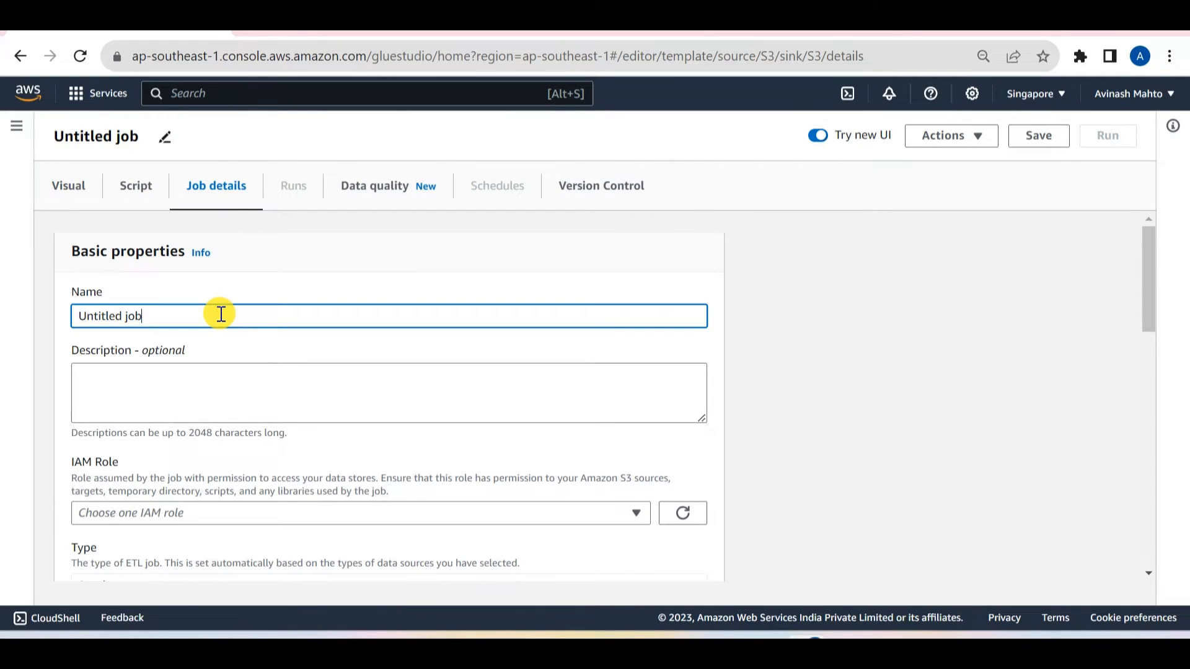
key(BackSpace)
key(BackSpace)
key(BackSpace)
key(BackSpace)
key(BackSpace)
key(BackSpace)
key(BackSpace)
key(BackSpace)
key(BackSpace)
key(BackSpace)
key(BackSpace)
key(BackSpace)
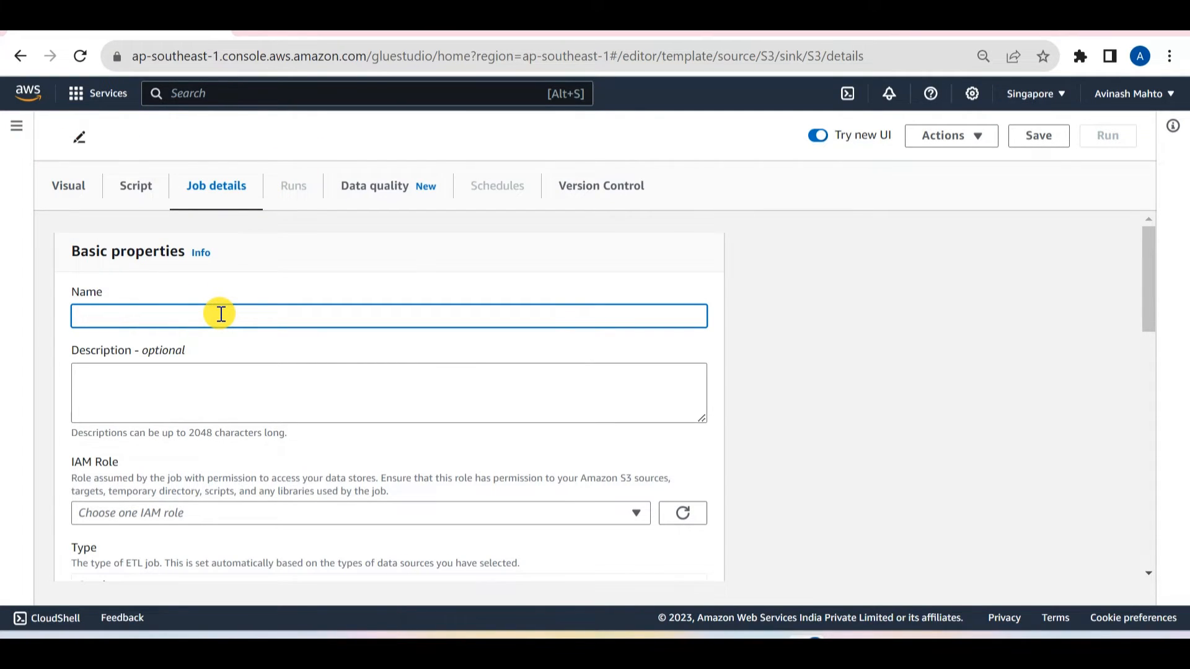
text(csv_to_)
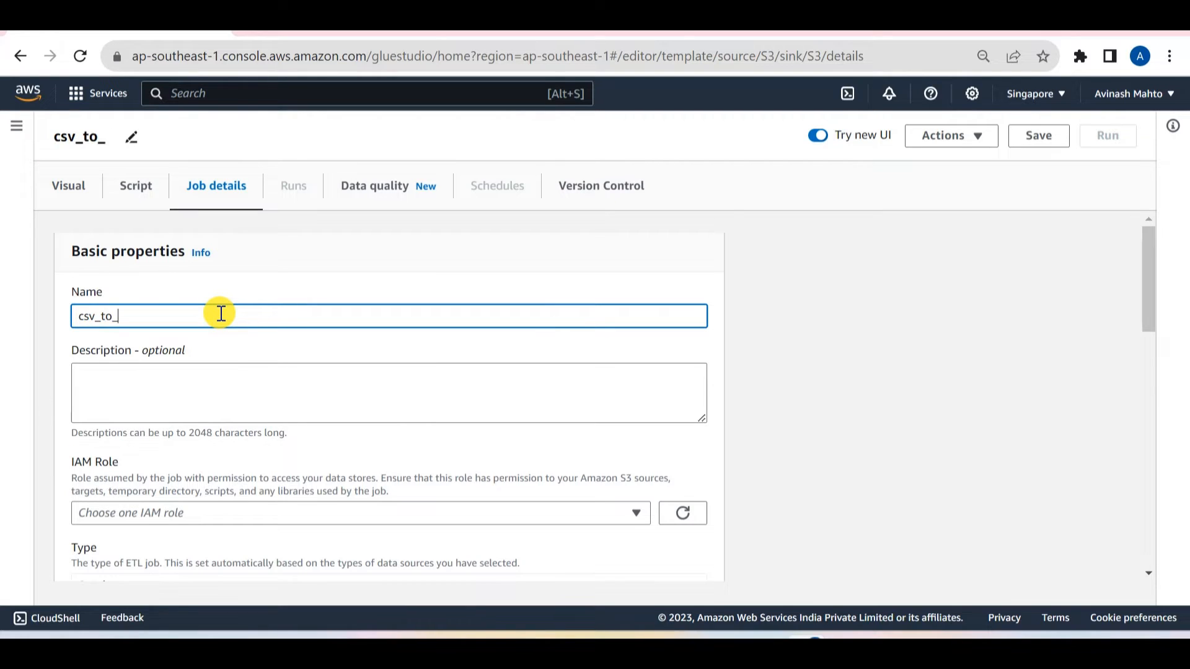
text(parquet)
Assign the IAM role demo-glue-role to the job
scroll(279, 364, down, 5)
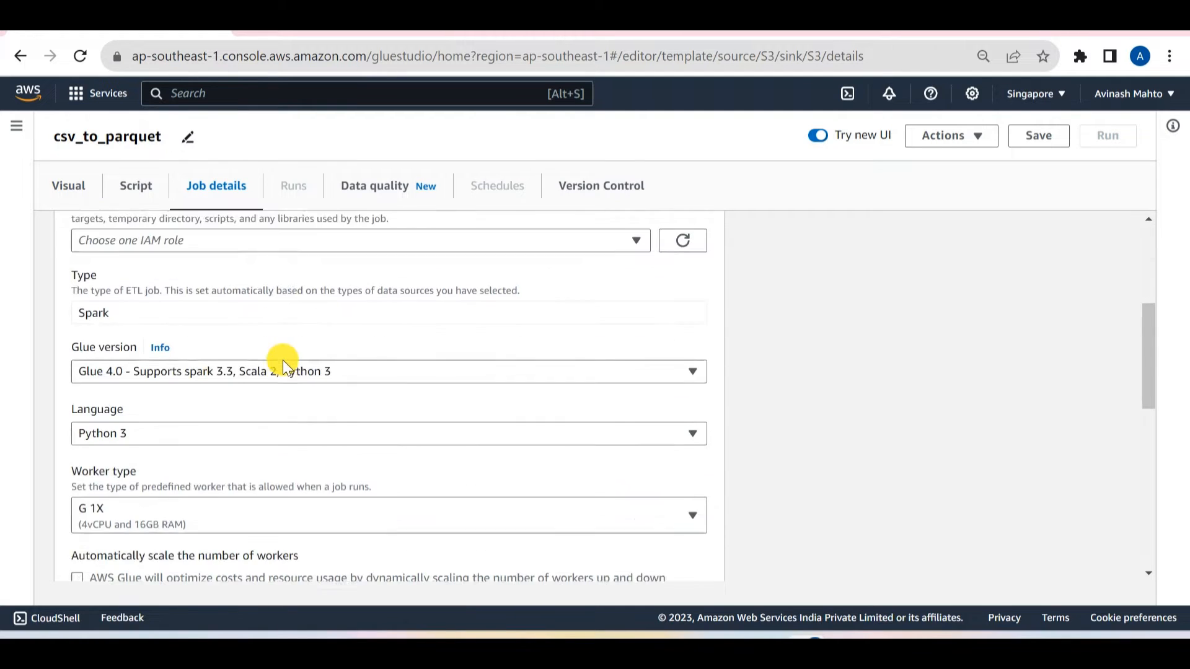
scroll(267, 306, up, 2)
click(212, 329)
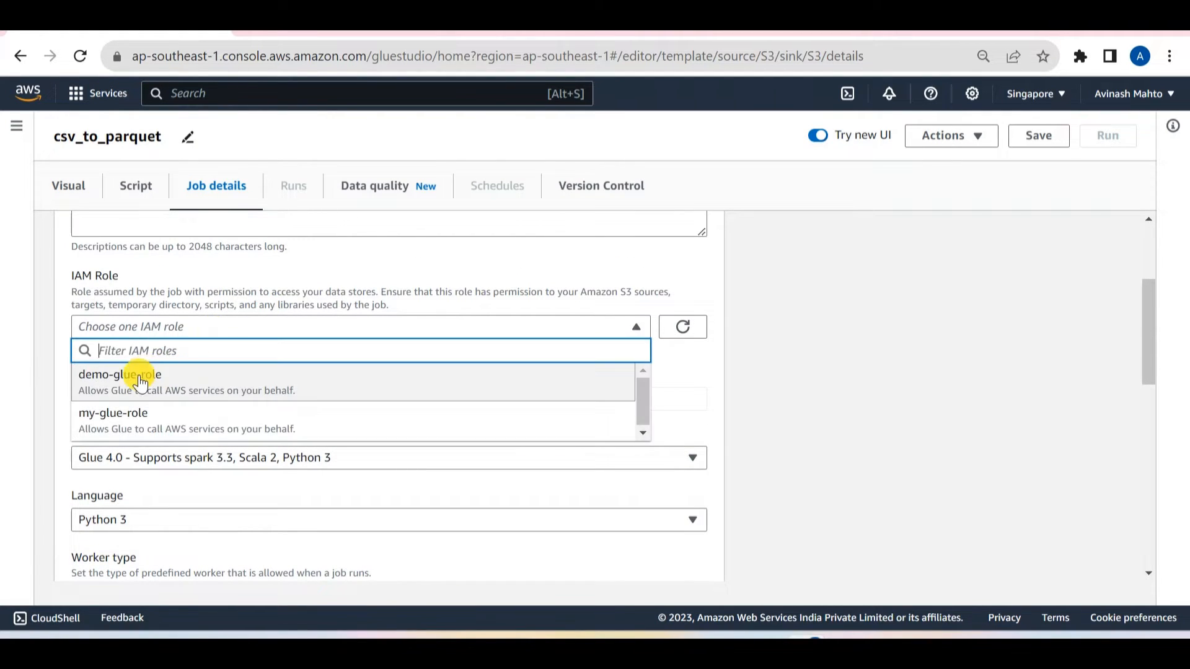
click(138, 374)
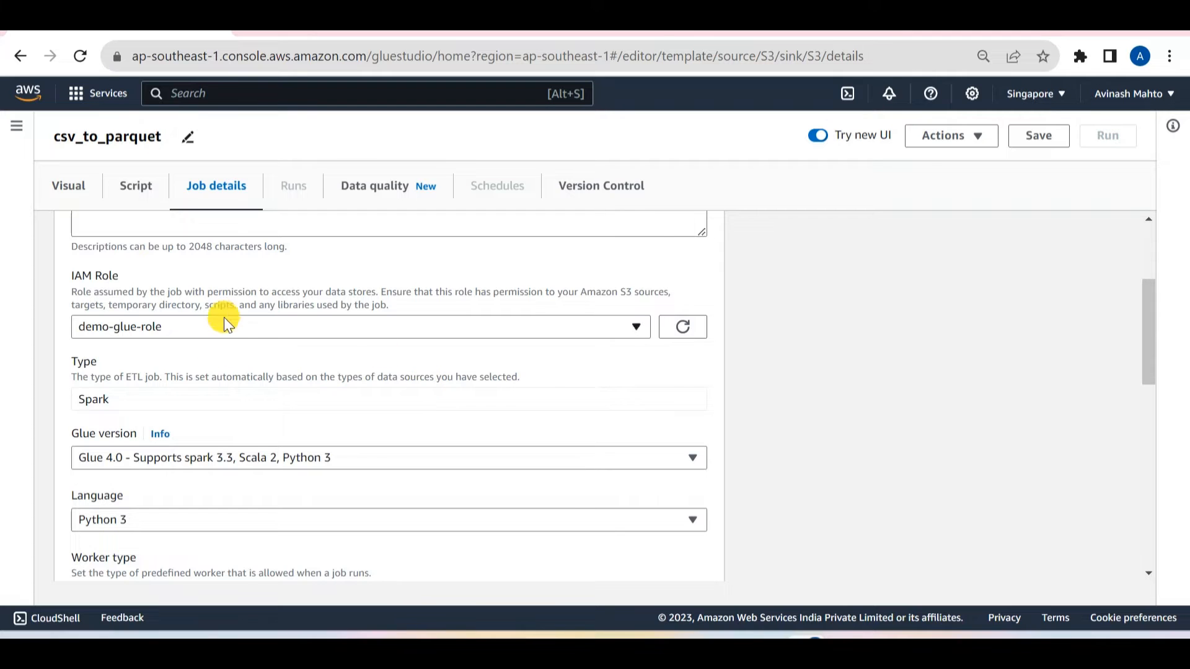
click(562, 31)
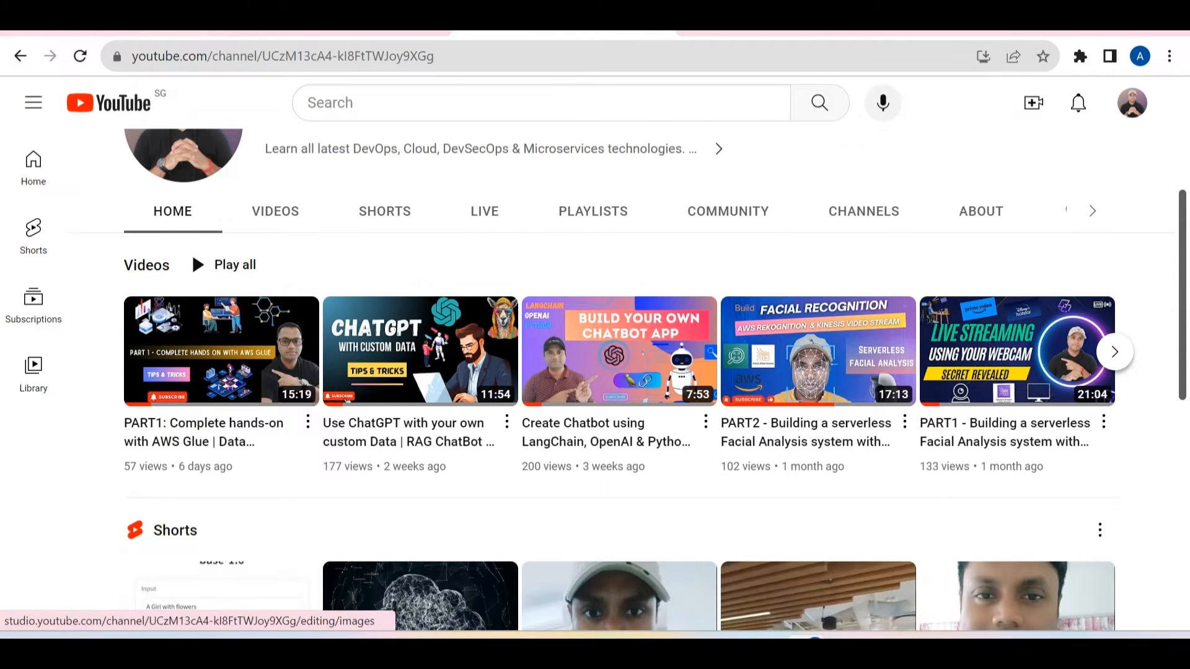
click(144, 31)
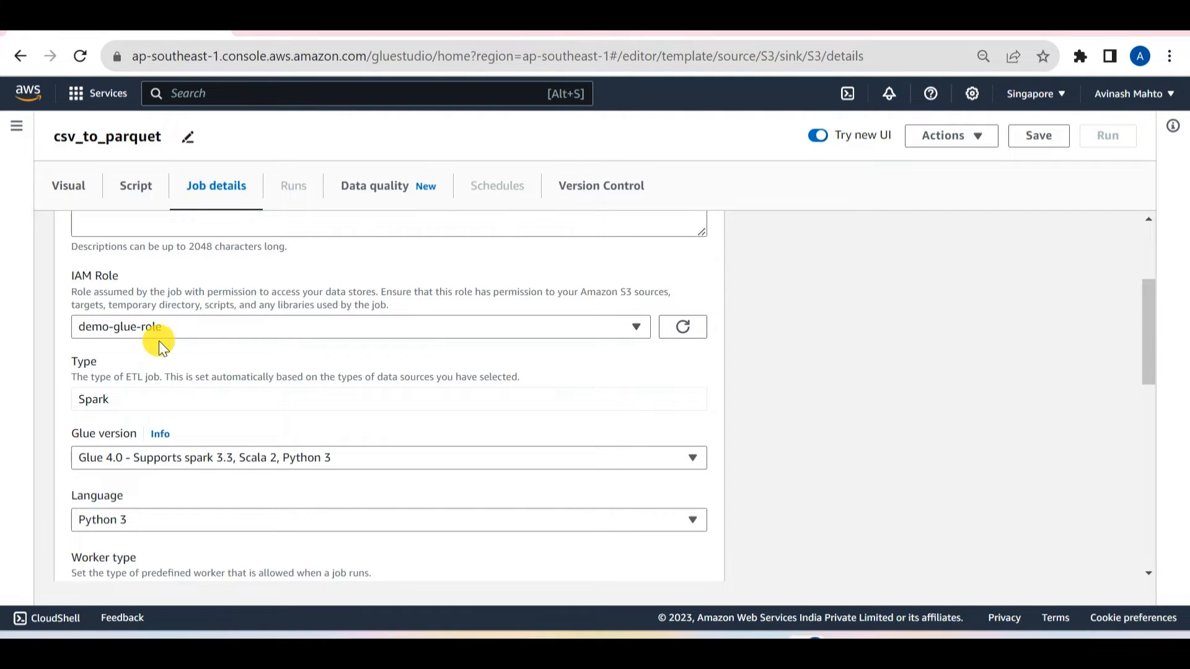
Set the job's Glue version to Glue 2.0, supporting Spark 2.4, Scala 2 and Python 3
scroll(190, 329, down, 2)
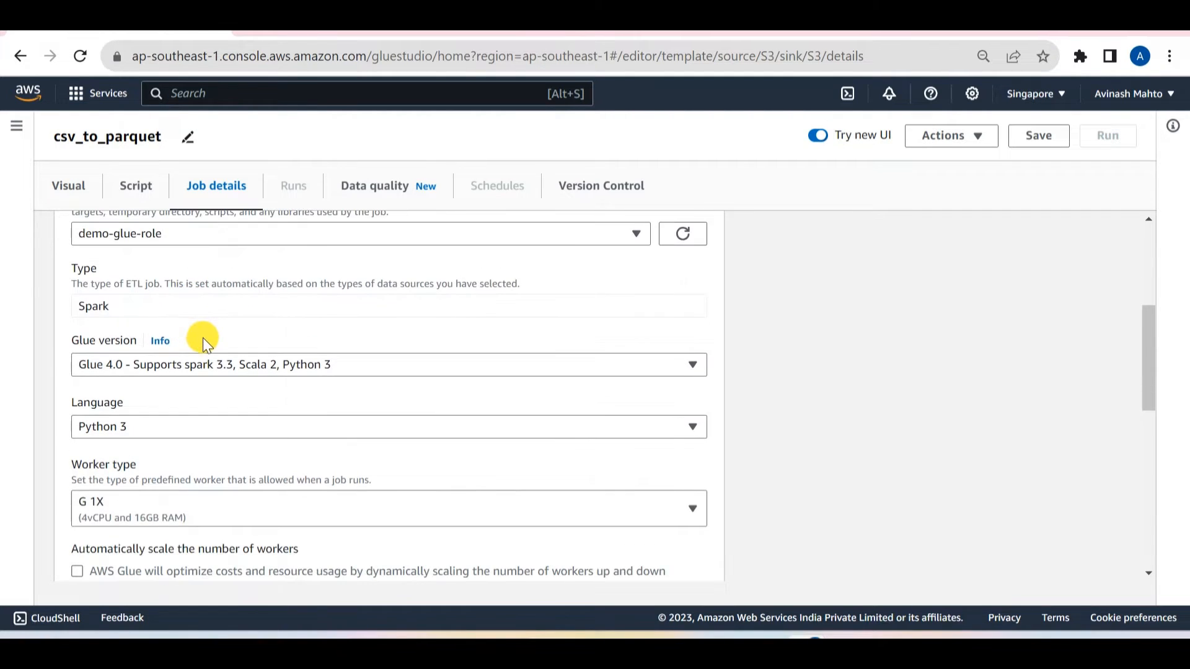
click(439, 357)
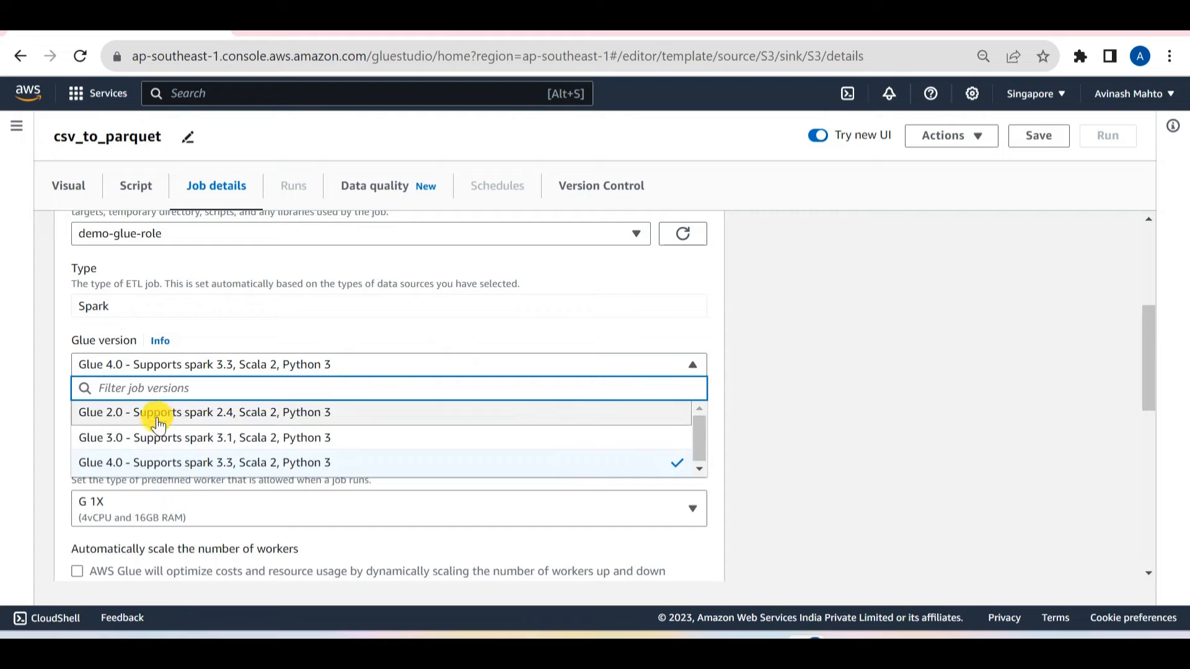
click(154, 411)
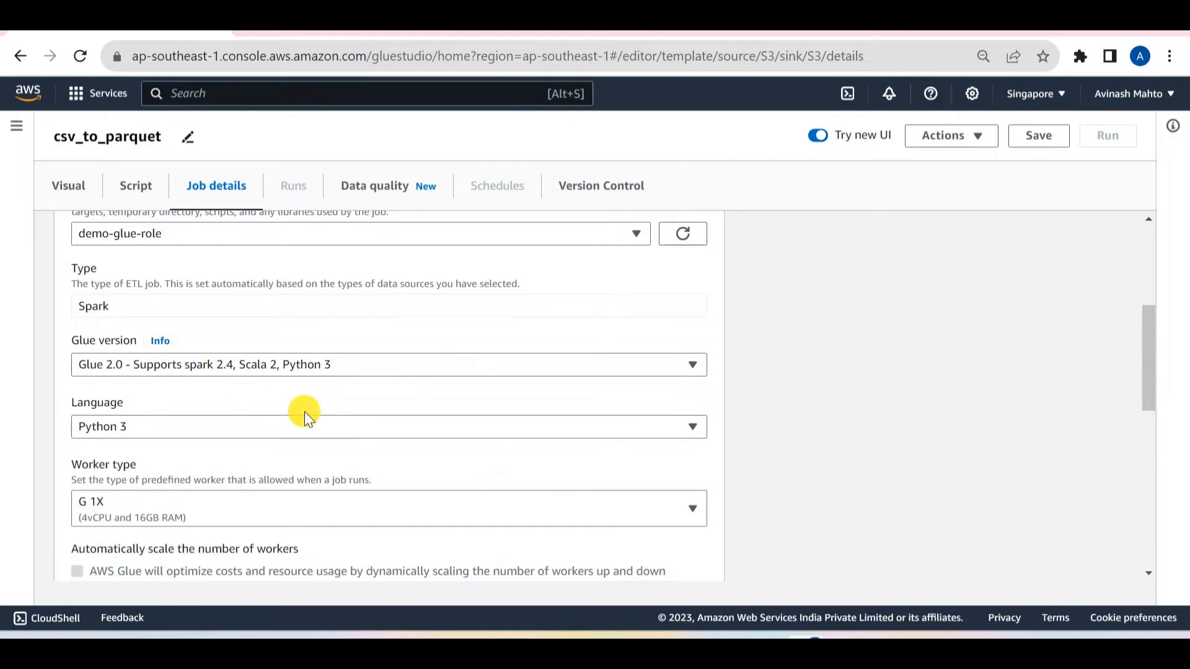
Choose the G 1X worker type and set the requested number of workers to 2
scroll(316, 414, down, 2)
scroll(324, 413, down, 2)
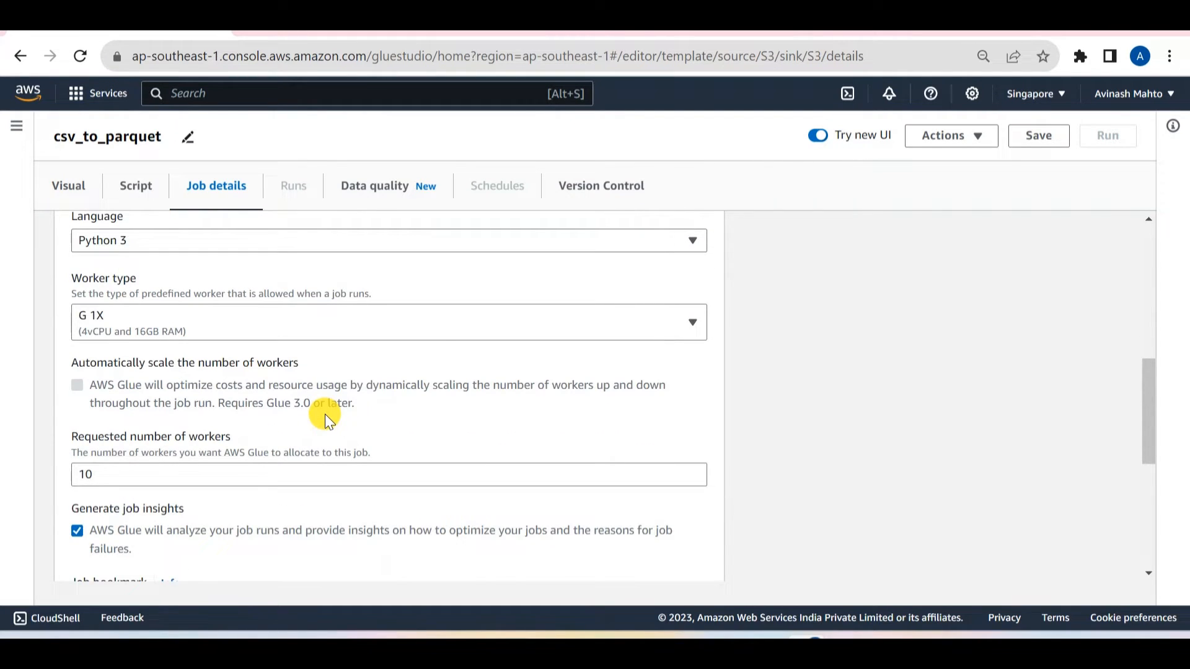
click(348, 316)
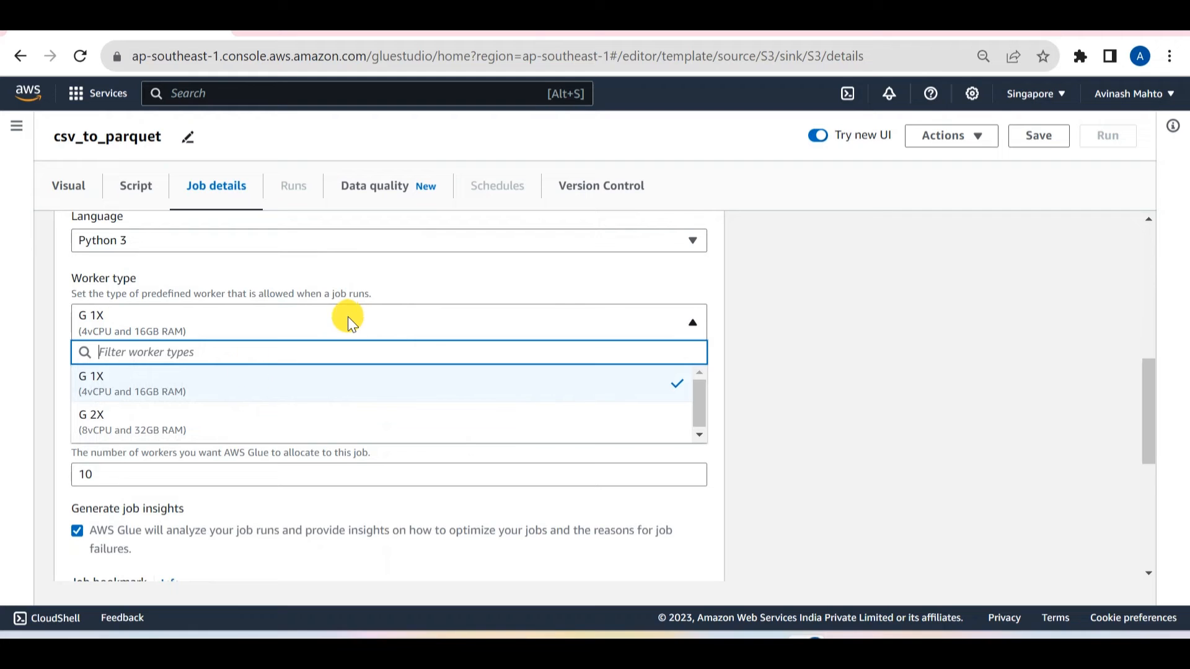
click(145, 388)
scroll(273, 408, down, 2)
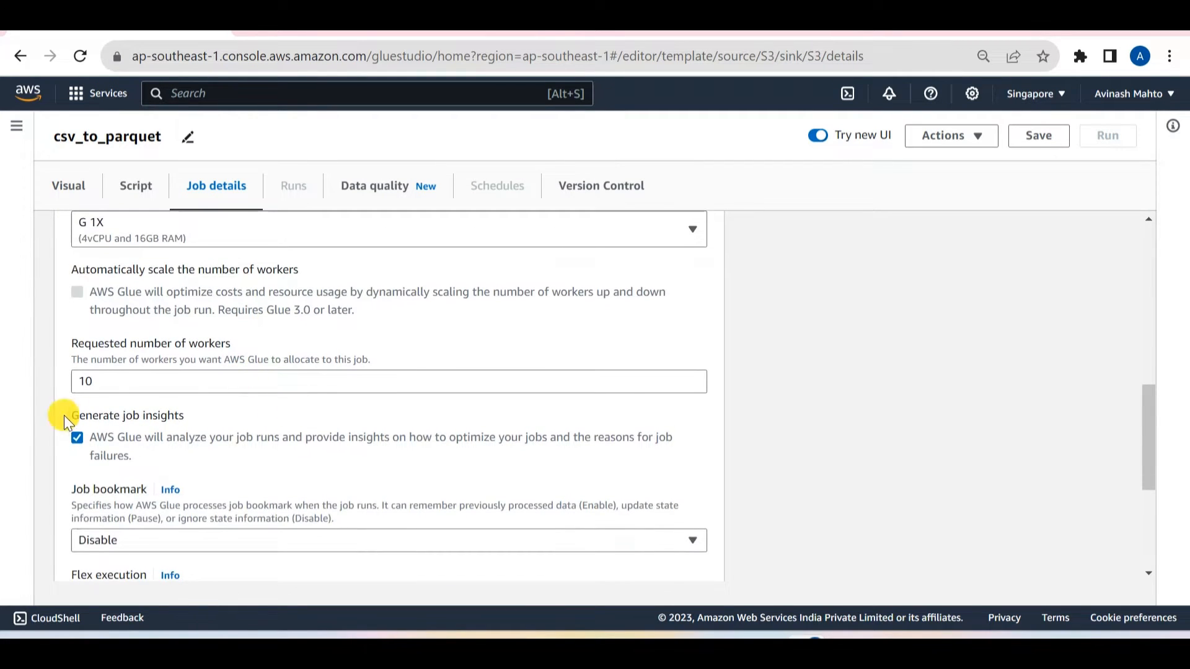
double_click(151, 381)
text(2)
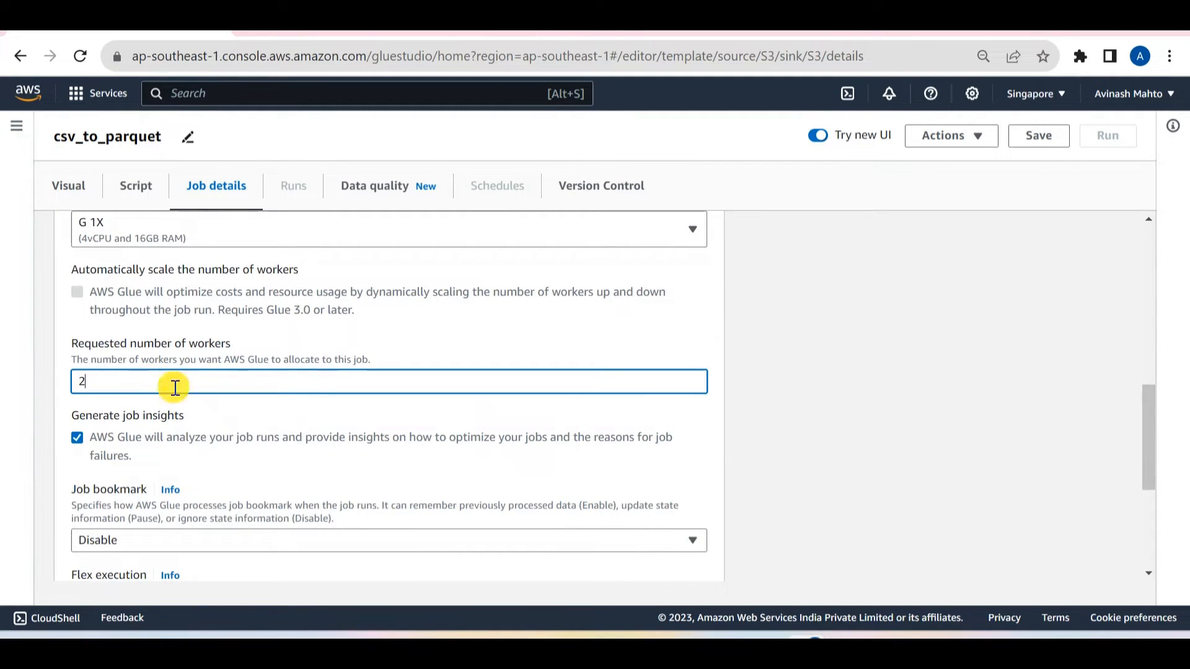
Review the job's remaining basic properties, including job bookmark, flex execution, retries and timeout
scroll(340, 414, down, 3)
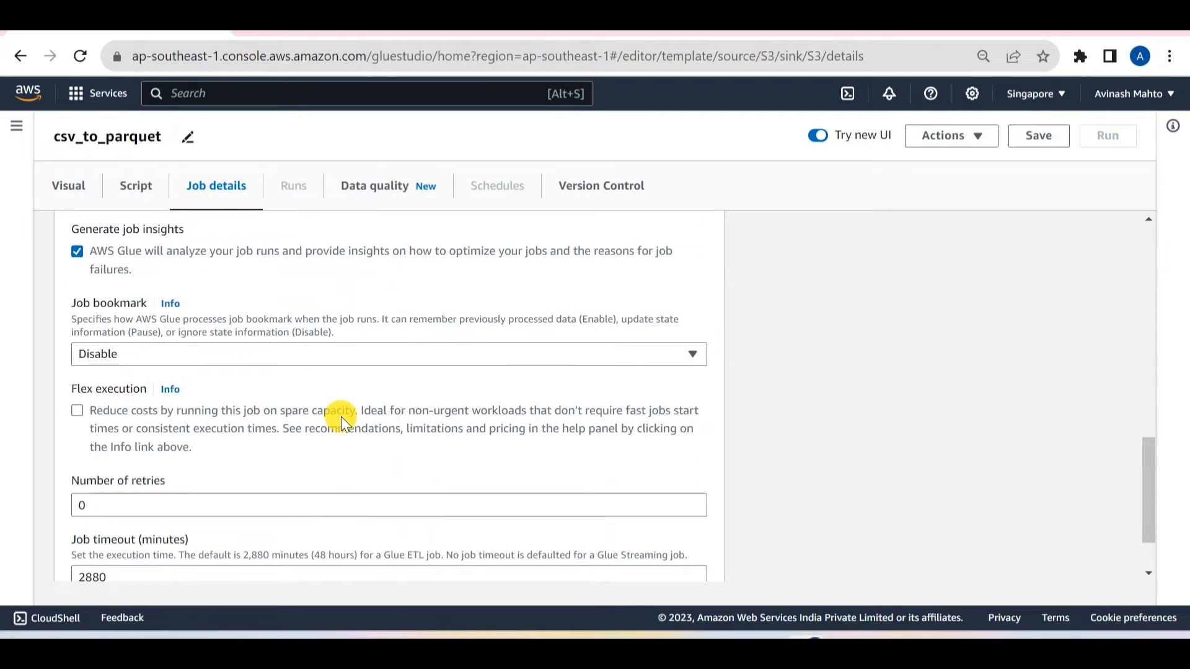
scroll(341, 417, down, 2)
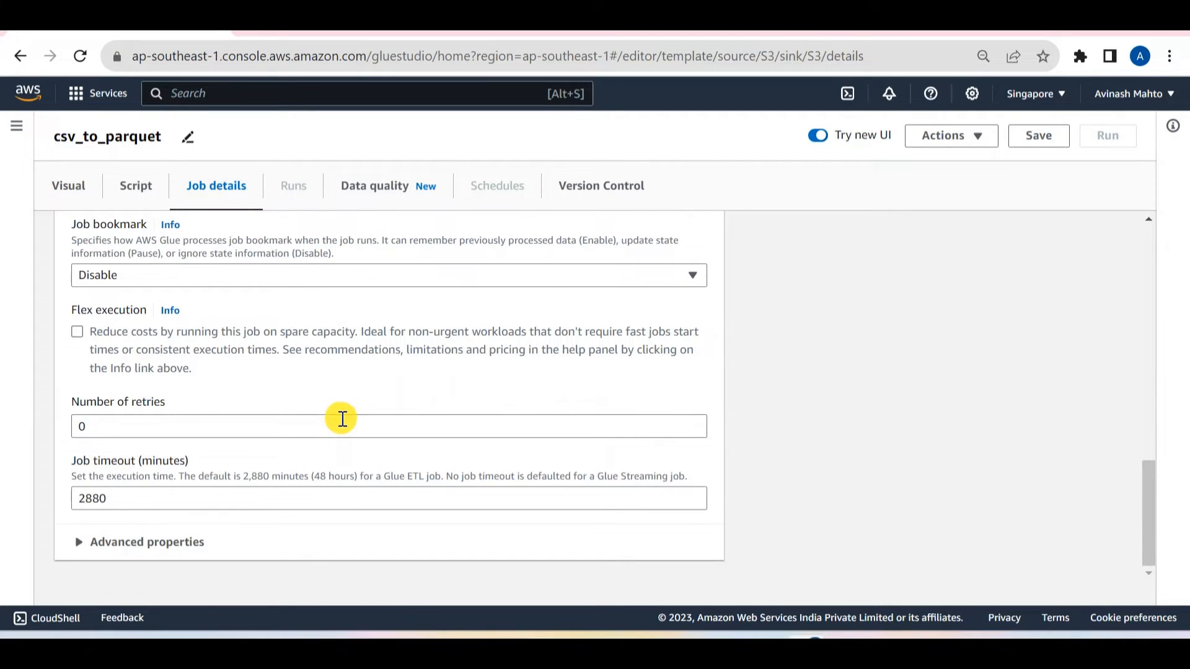
scroll(342, 419, up, 12)
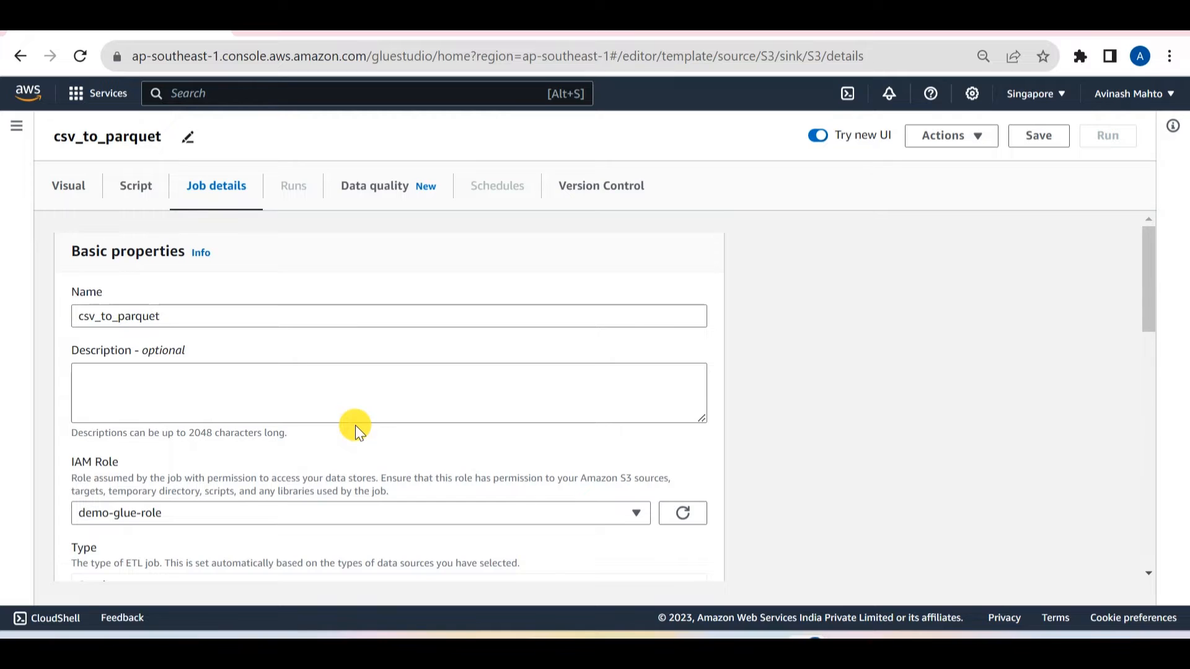
scroll(355, 426, down, 10)
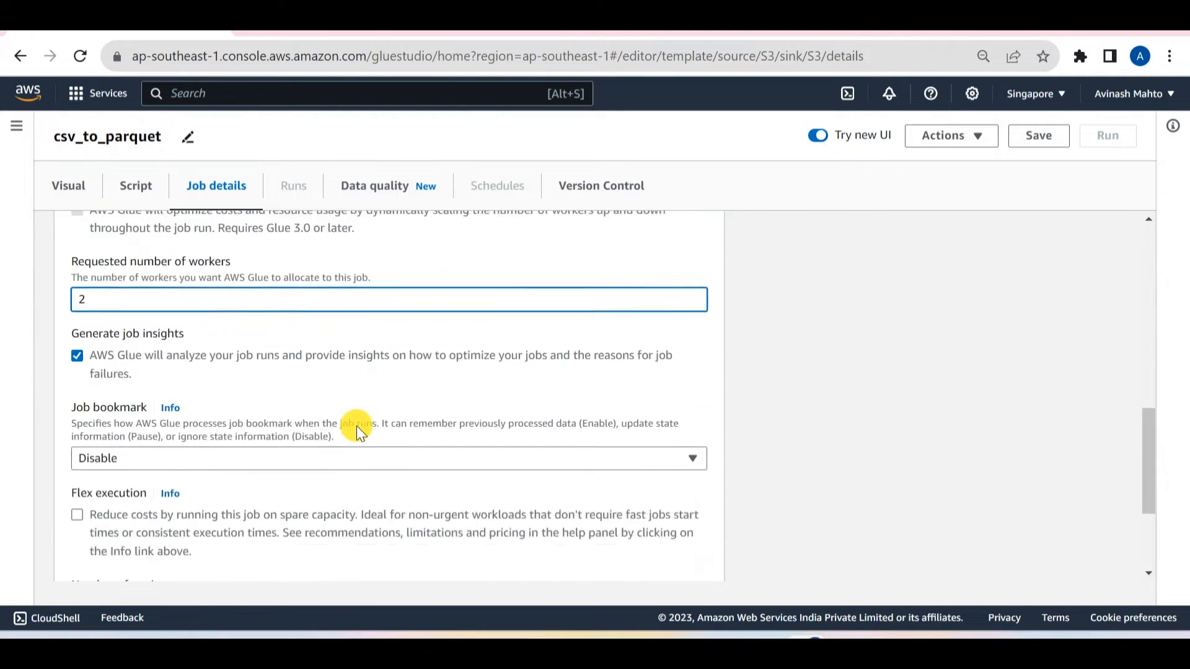
scroll(356, 432, down, 3)
Check the job's data quality page and the Git services offered for version control, leaving the service at None
click(365, 197)
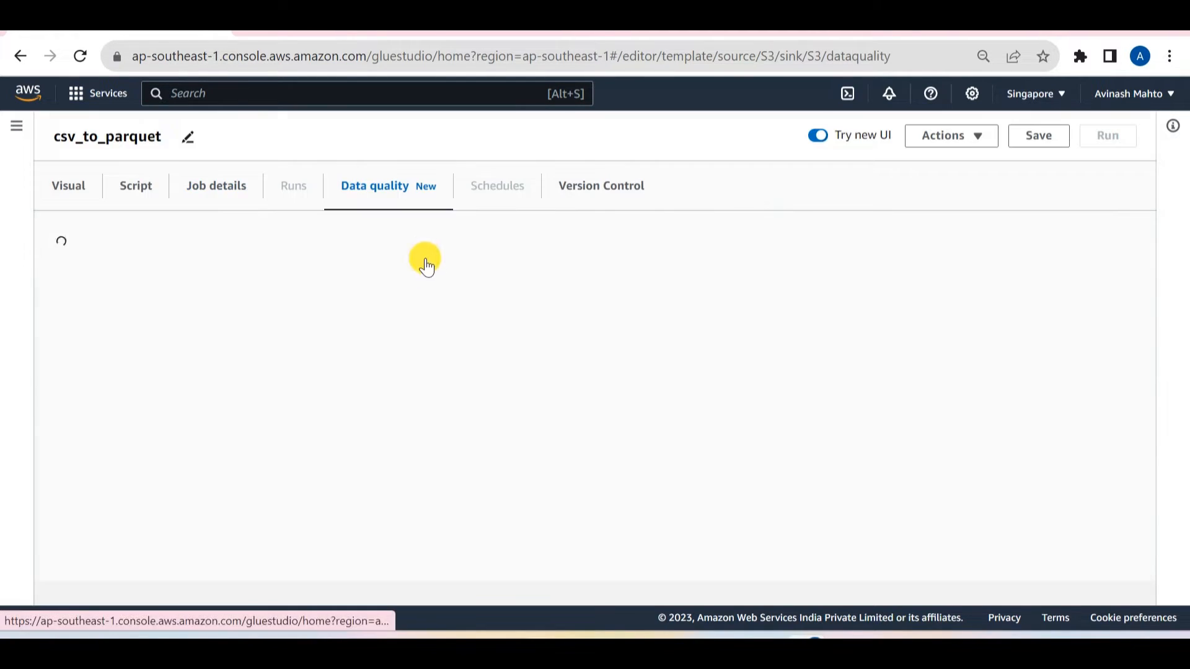
click(580, 204)
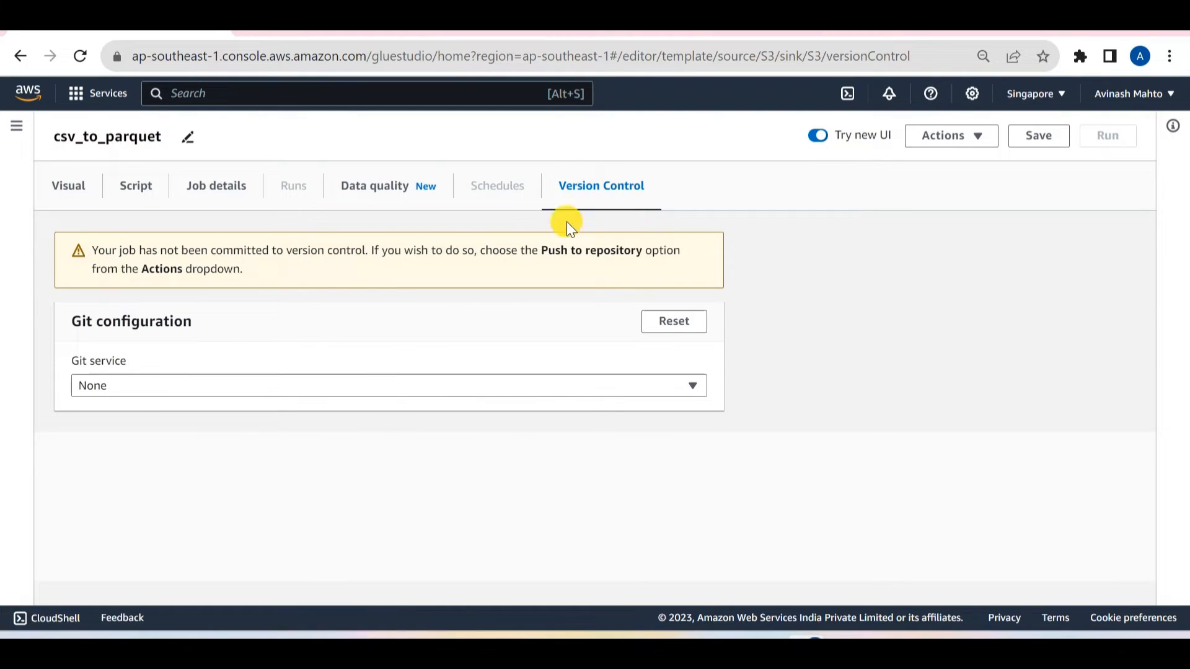
click(147, 386)
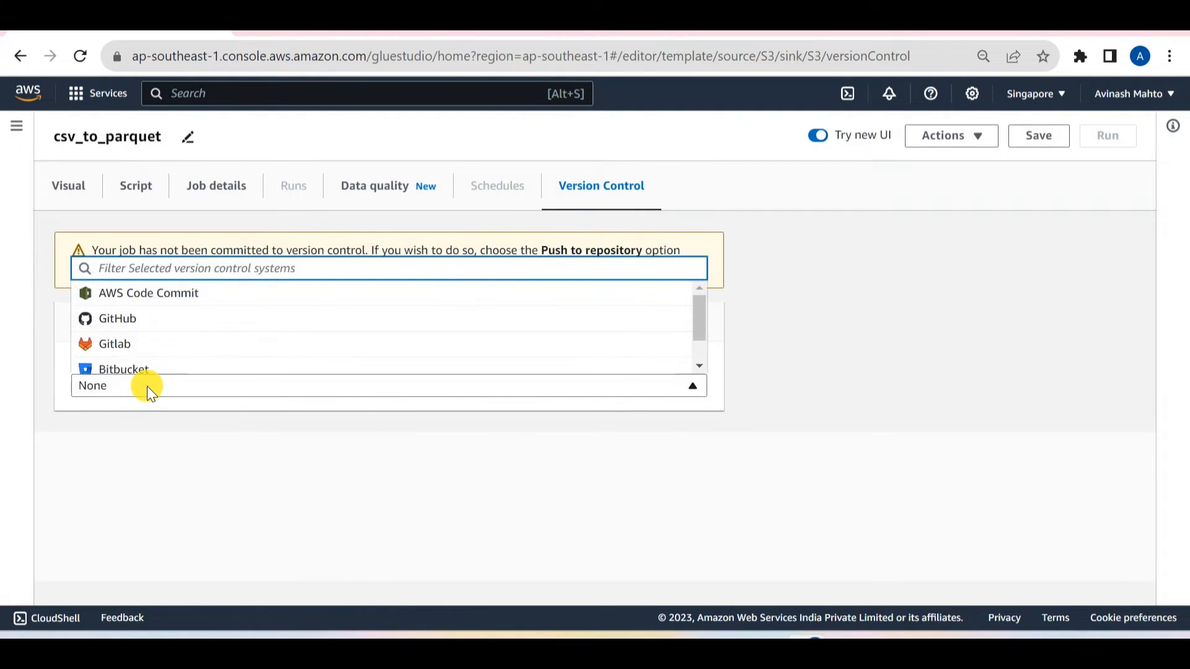
click(146, 385)
click(158, 388)
click(112, 487)
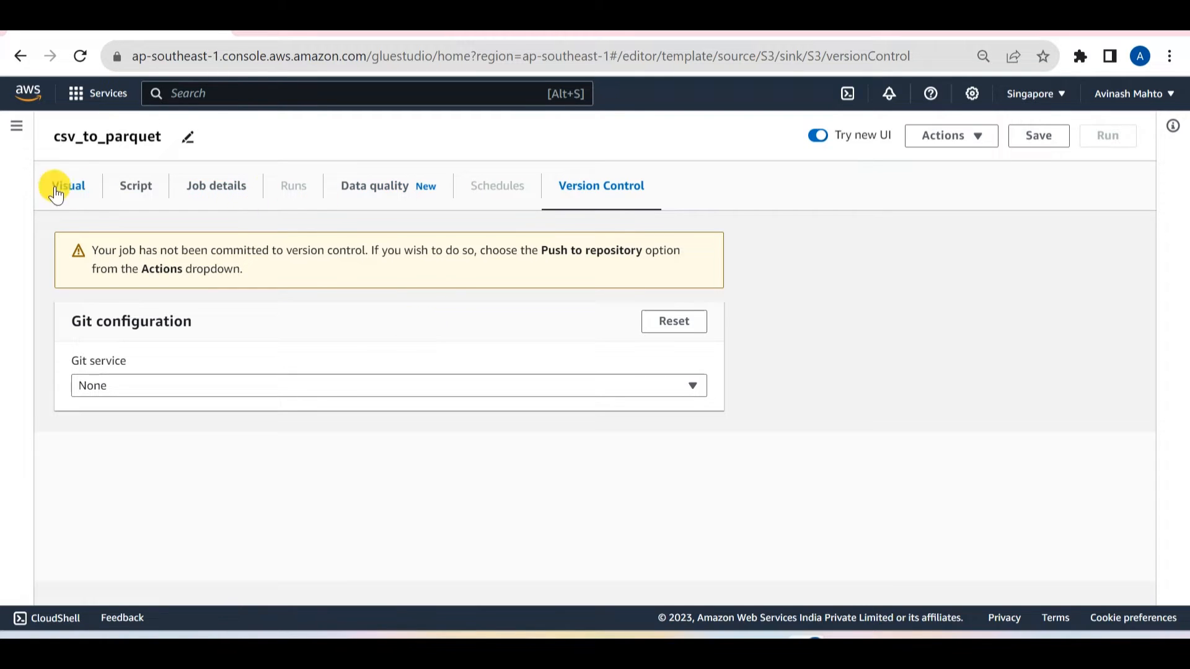
Look over the csv_to_parquet job's visual graph, script and details, save the job and run it
click(81, 189)
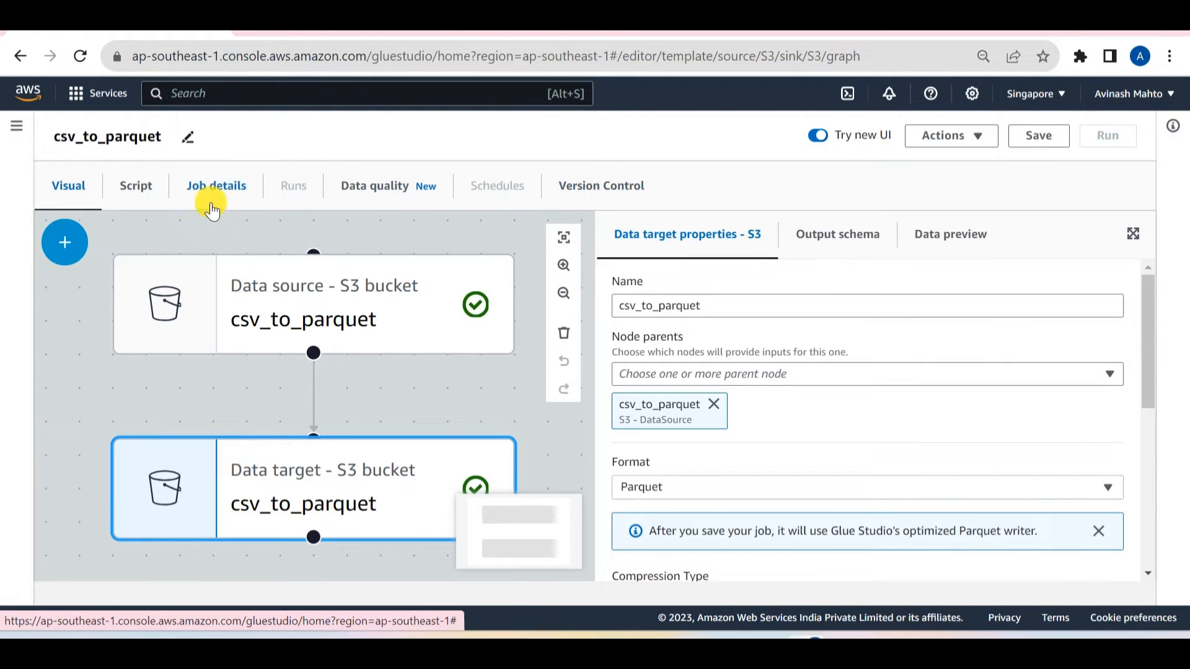
click(135, 189)
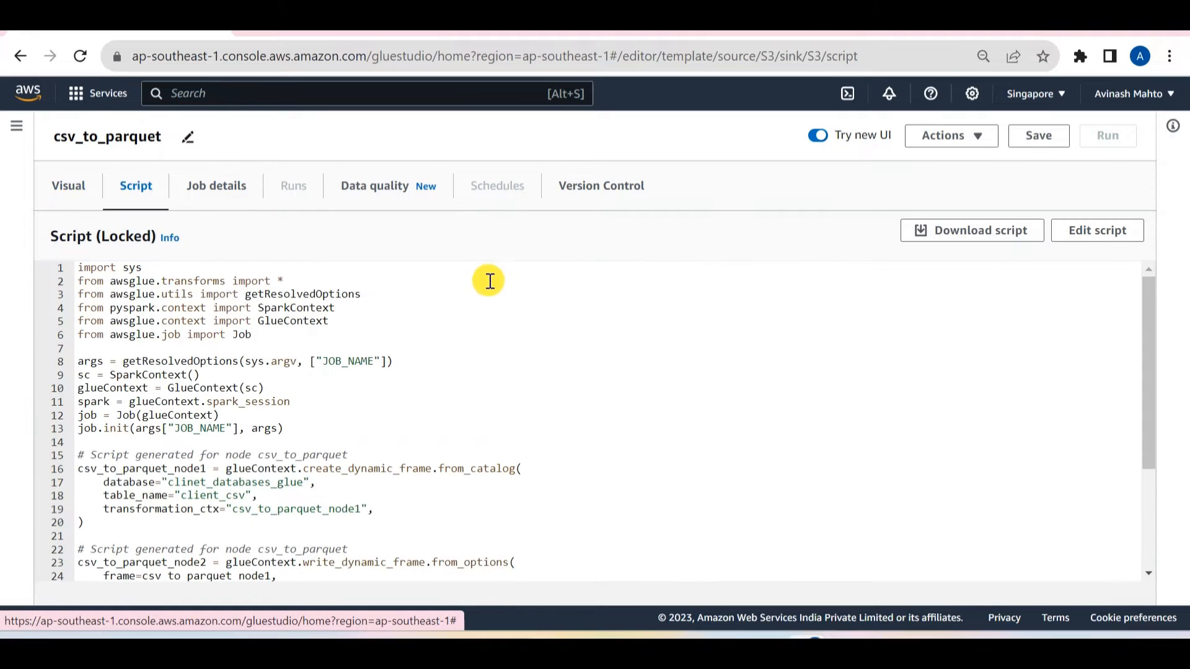
click(232, 184)
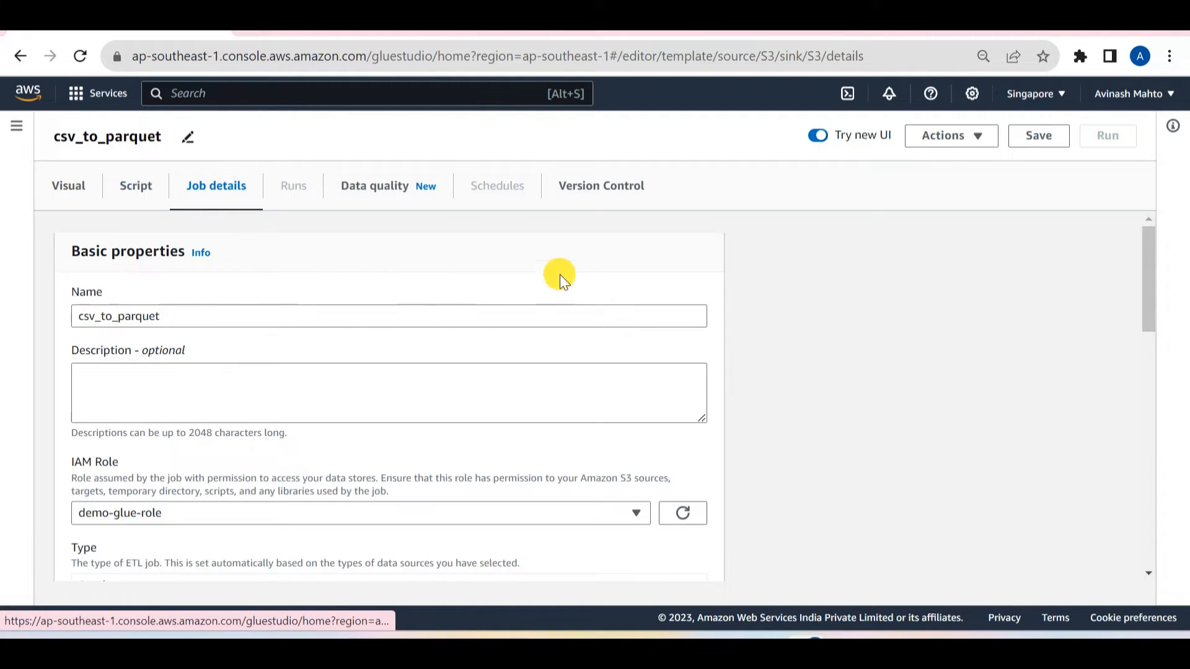
click(1035, 135)
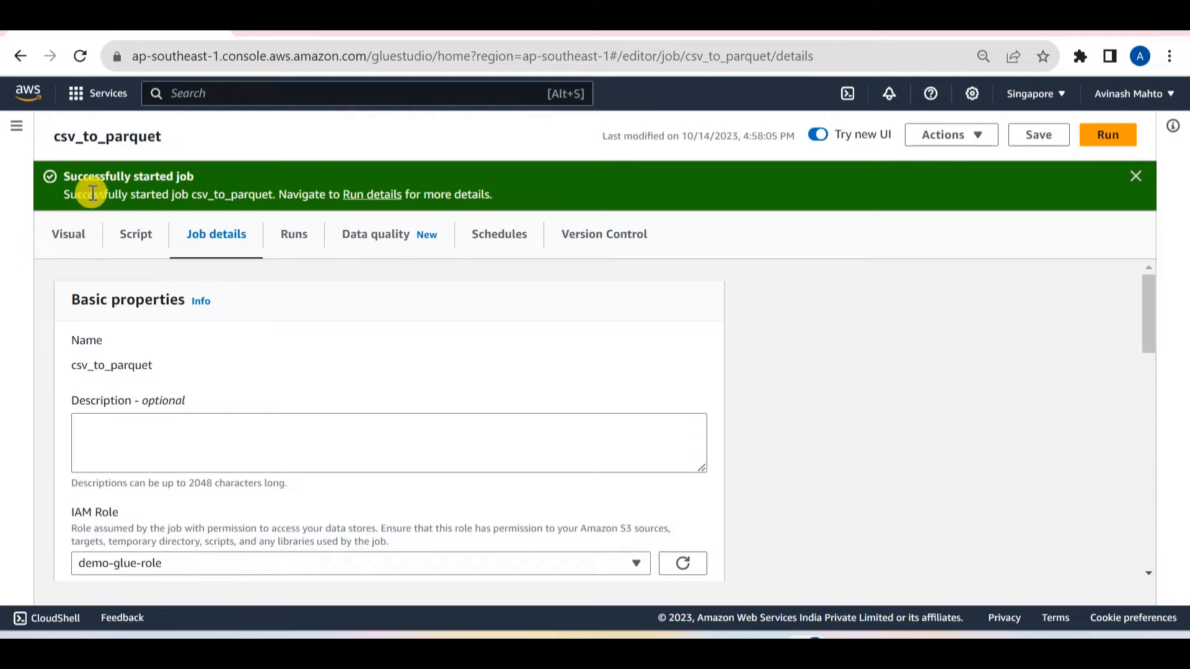
drag(199, 175, 59, 176)
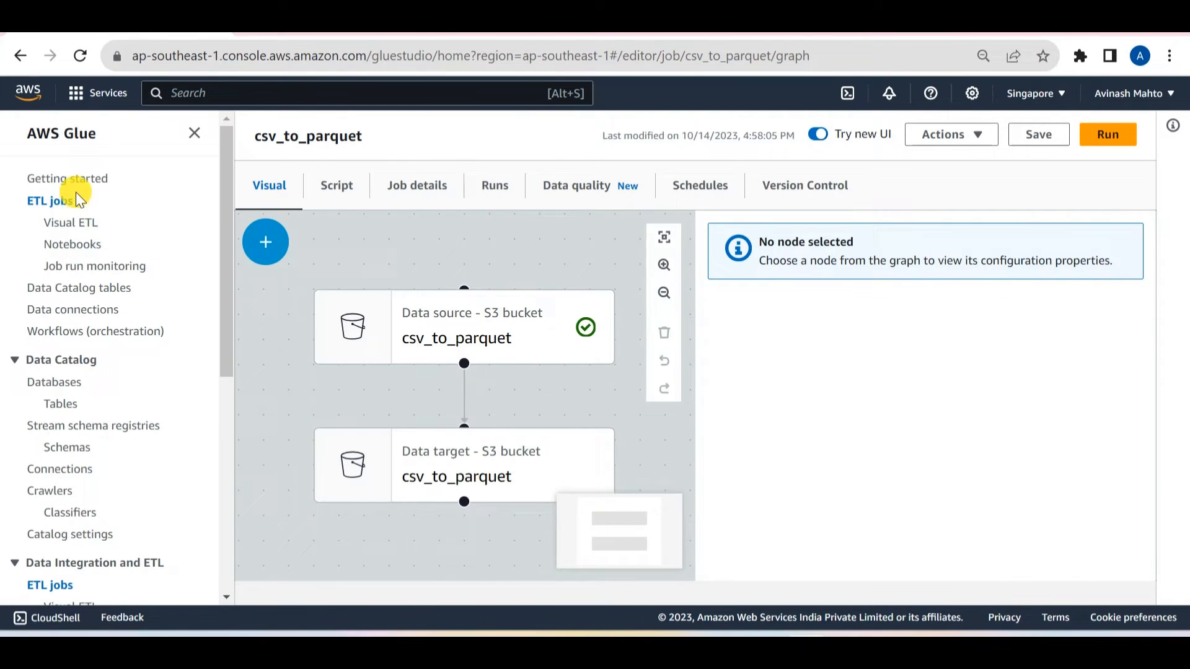
Go to the list of ETL jobs and open the csv_to_parquet job from it
click(60, 205)
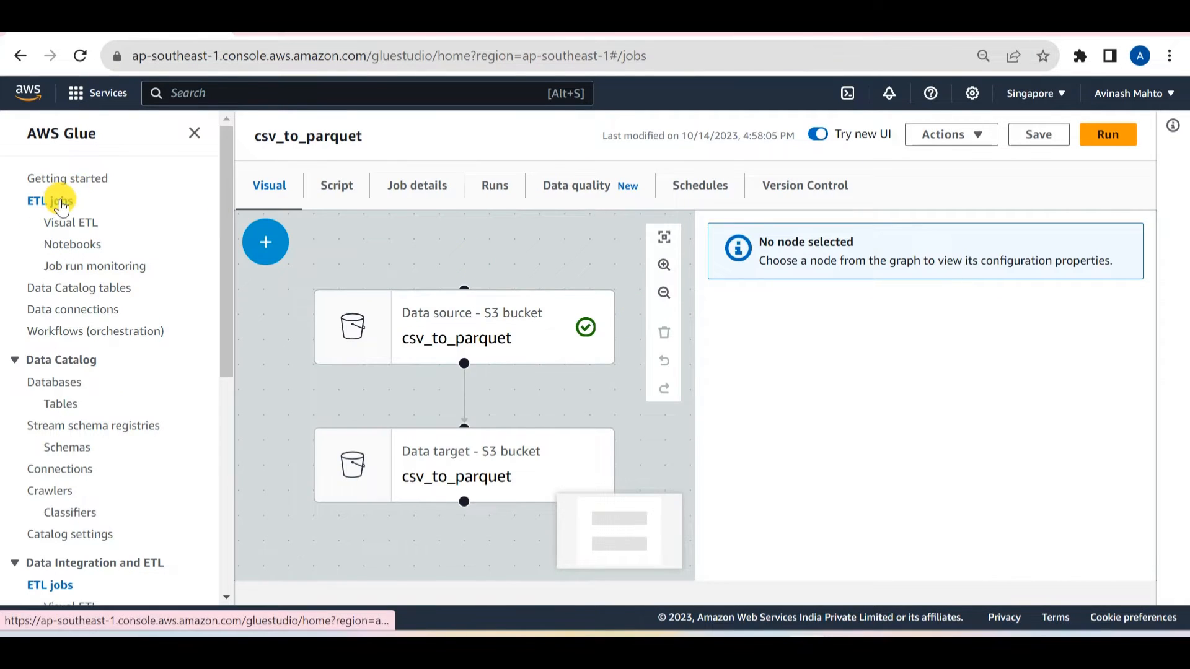
scroll(600, 522, down, 1)
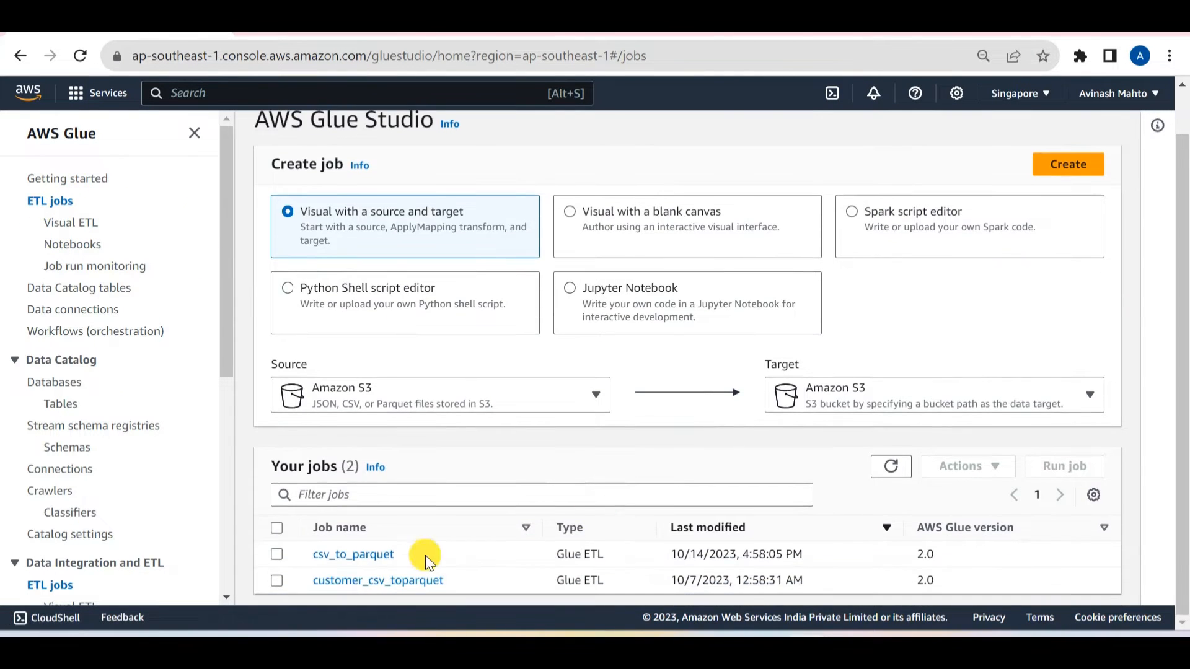
click(368, 564)
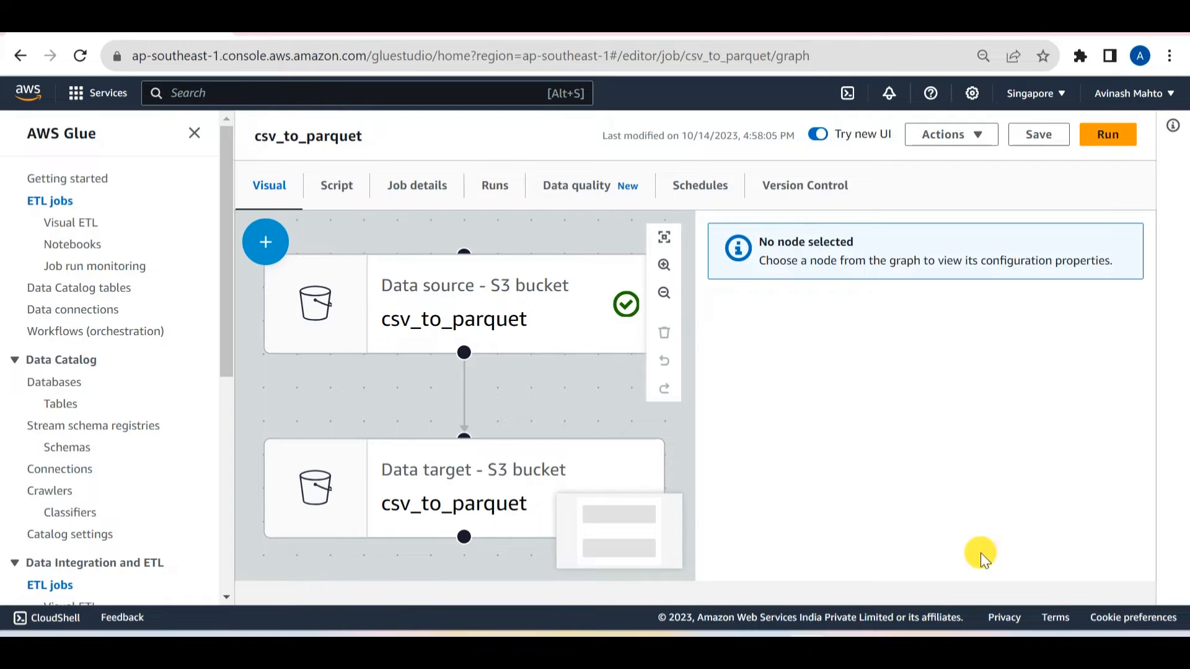
Switch to Amazon S3 and check the scripts folder of glue-session-bucket for the job's Parquet output
click(203, 91)
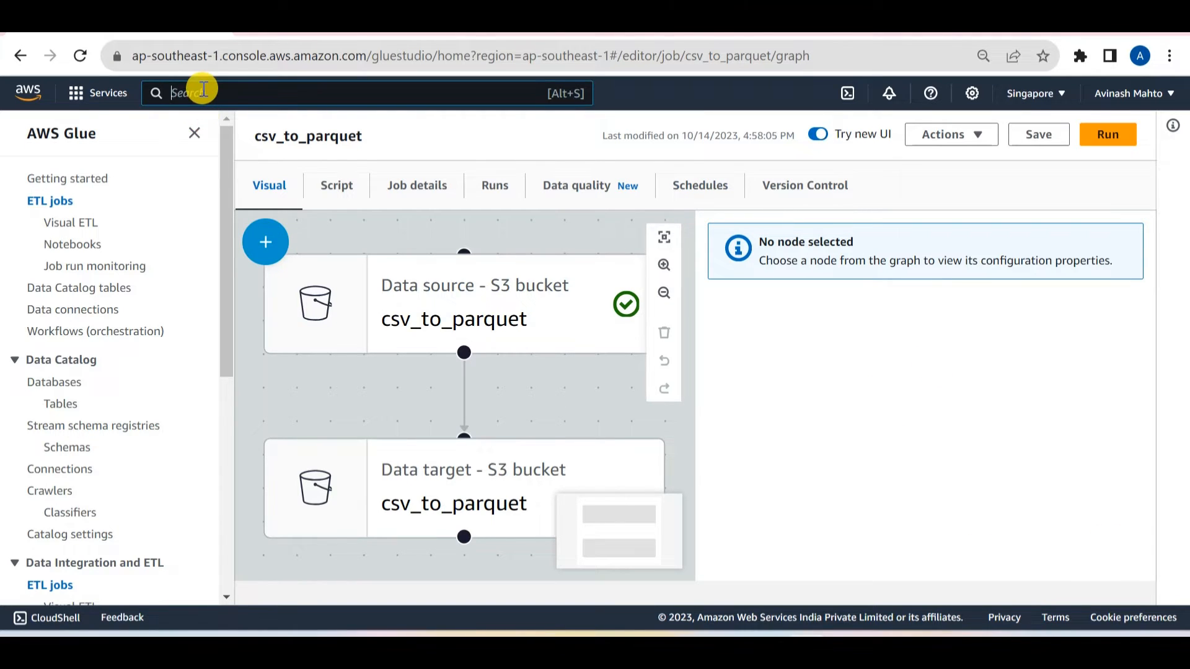
text(s3)
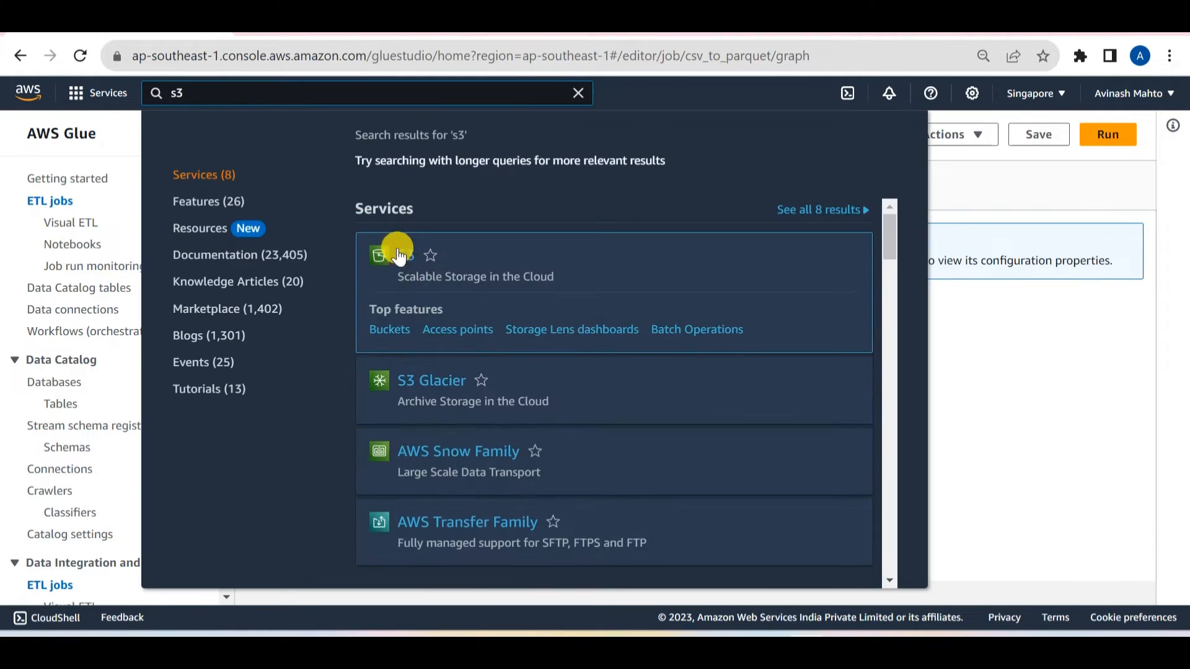
click(407, 257)
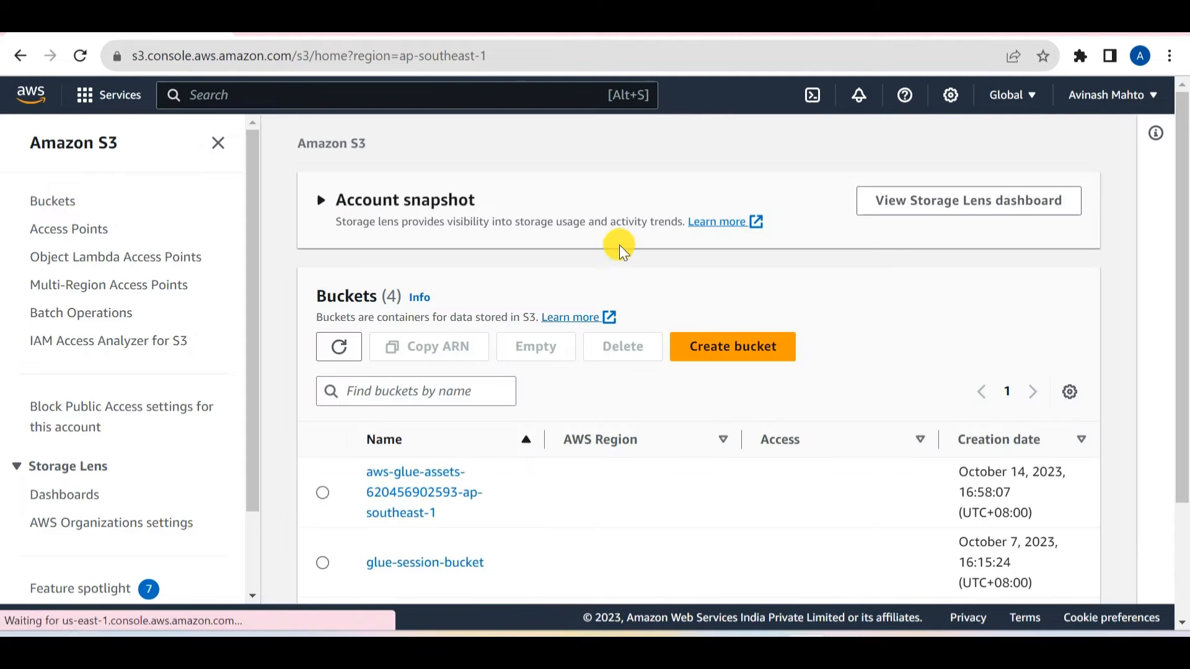
scroll(451, 499, down, 3)
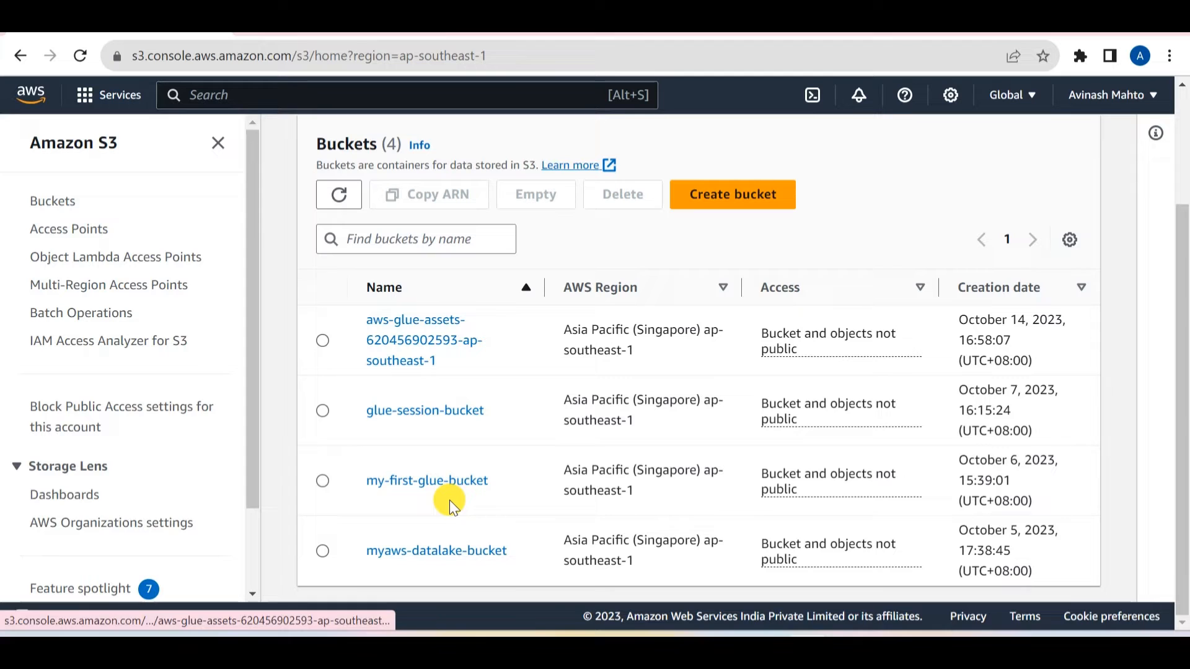
click(412, 412)
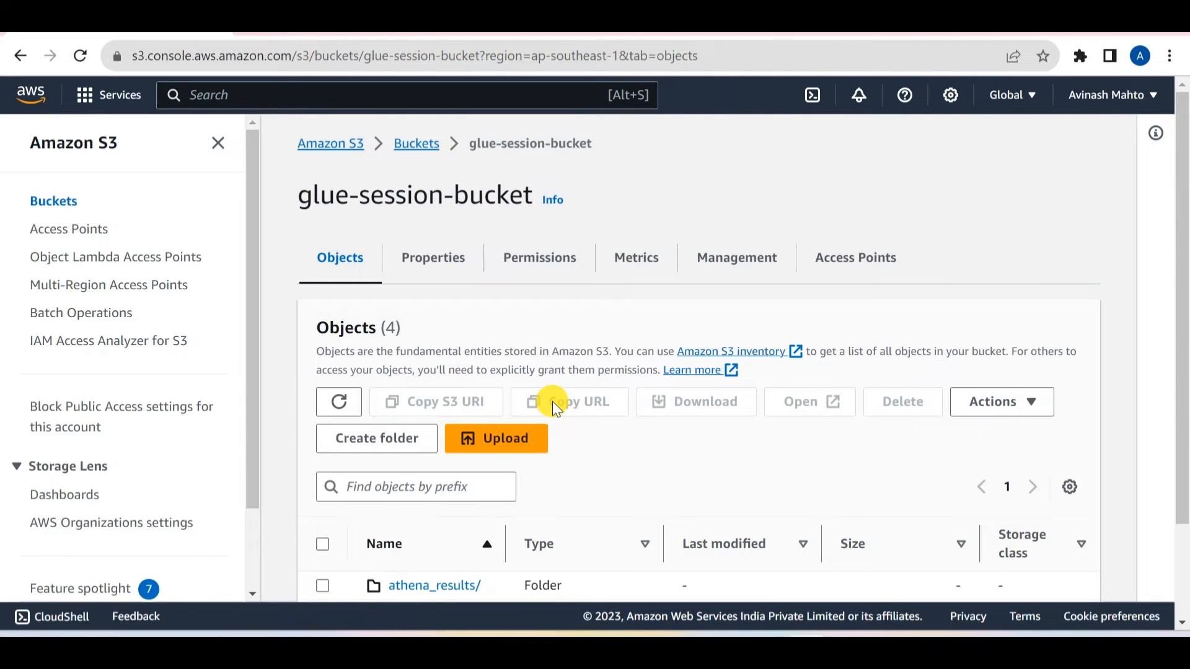
scroll(552, 400, down, 2)
click(402, 527)
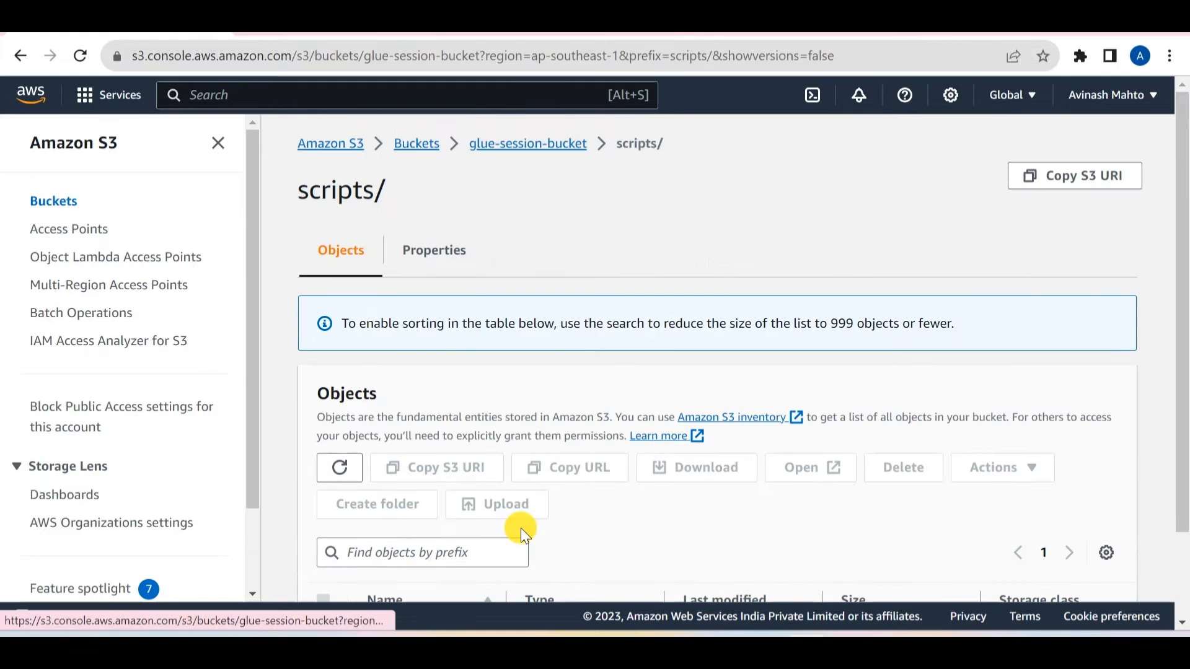
scroll(520, 530, down, 2)
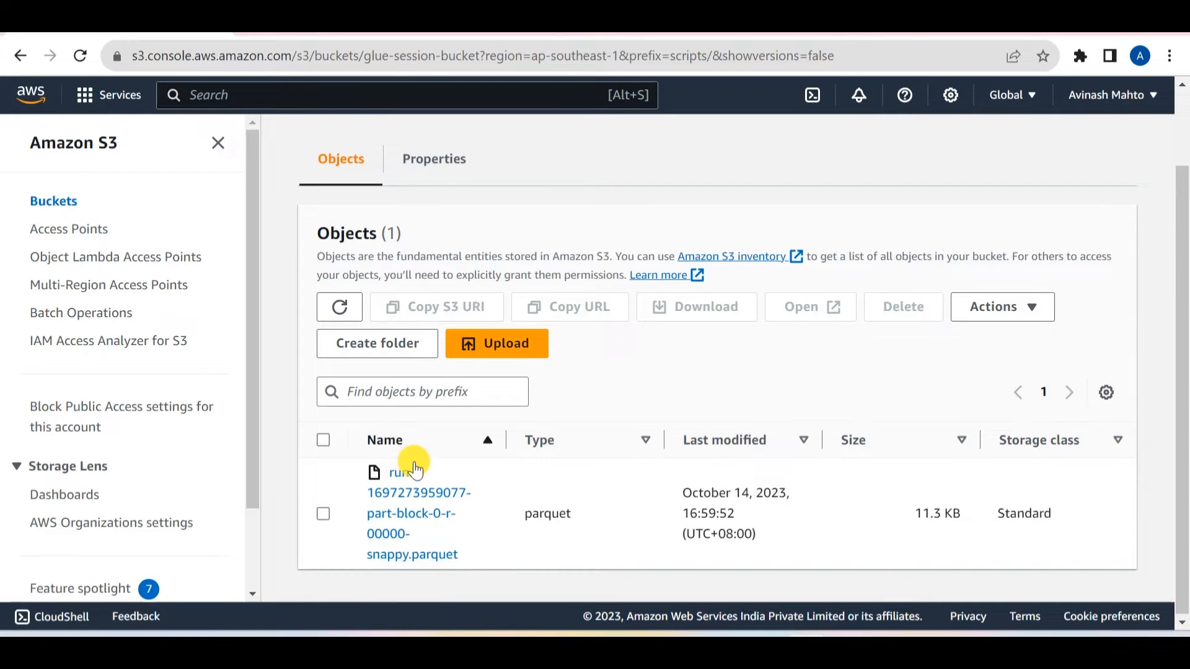
scroll(412, 456, up, 2)
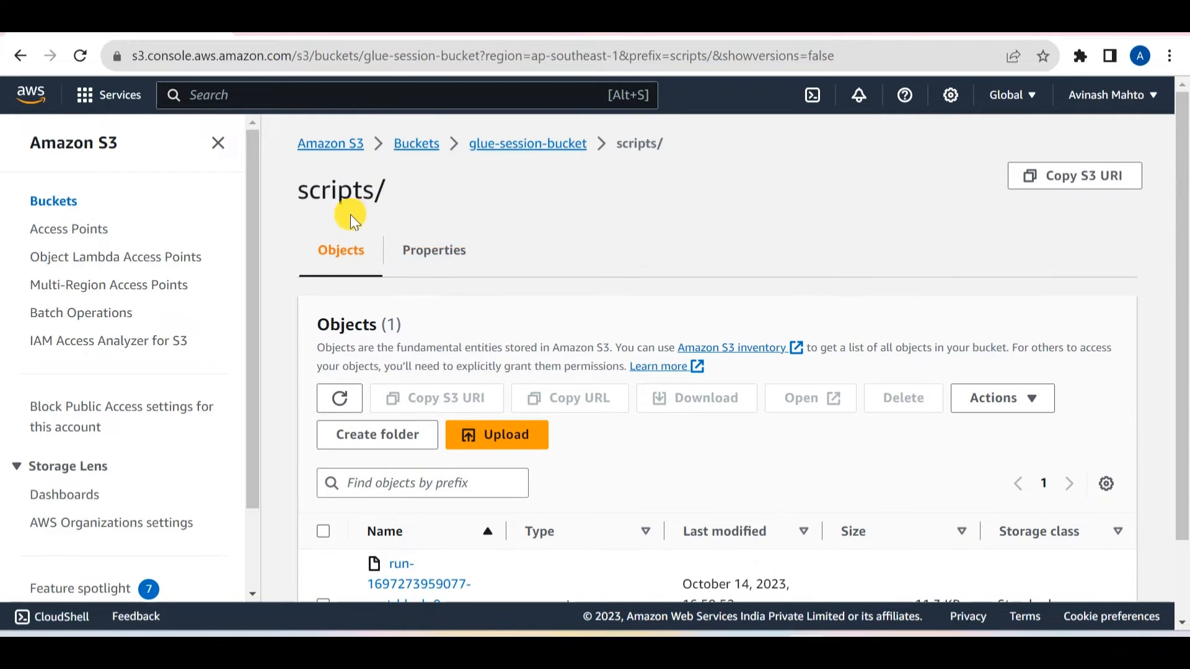
Search the AWS services for glue and open AWS Glue in a new browser tab
click(208, 93)
text(et)
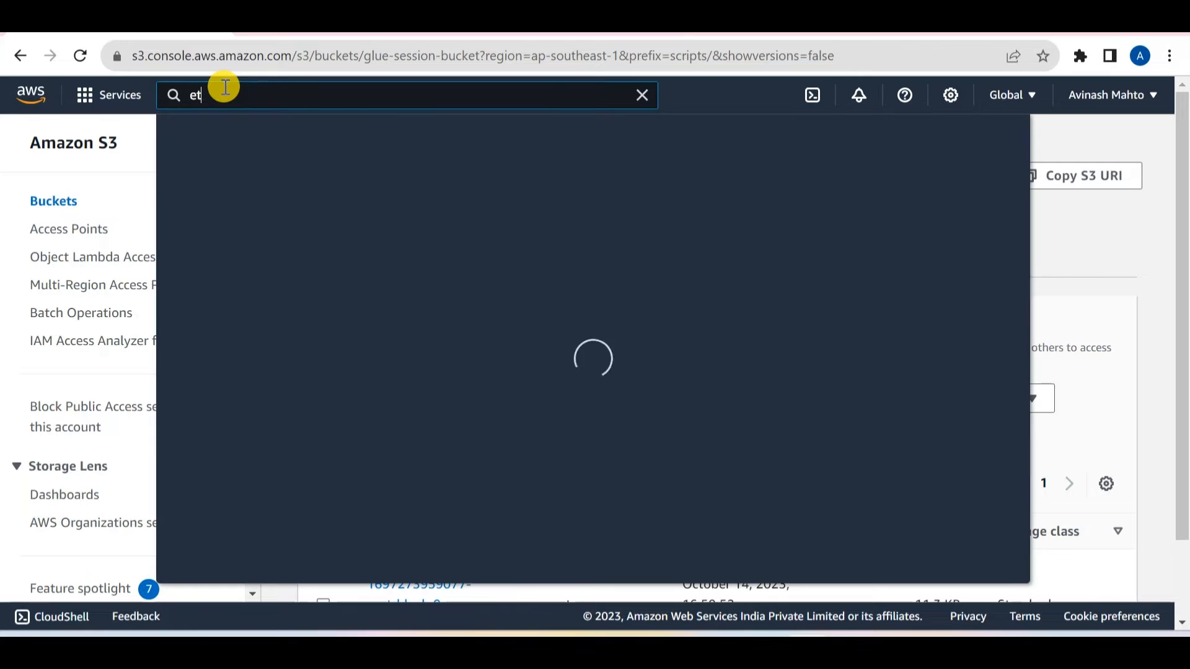
key(BackSpace)
key(BackSpace)
text(glue)
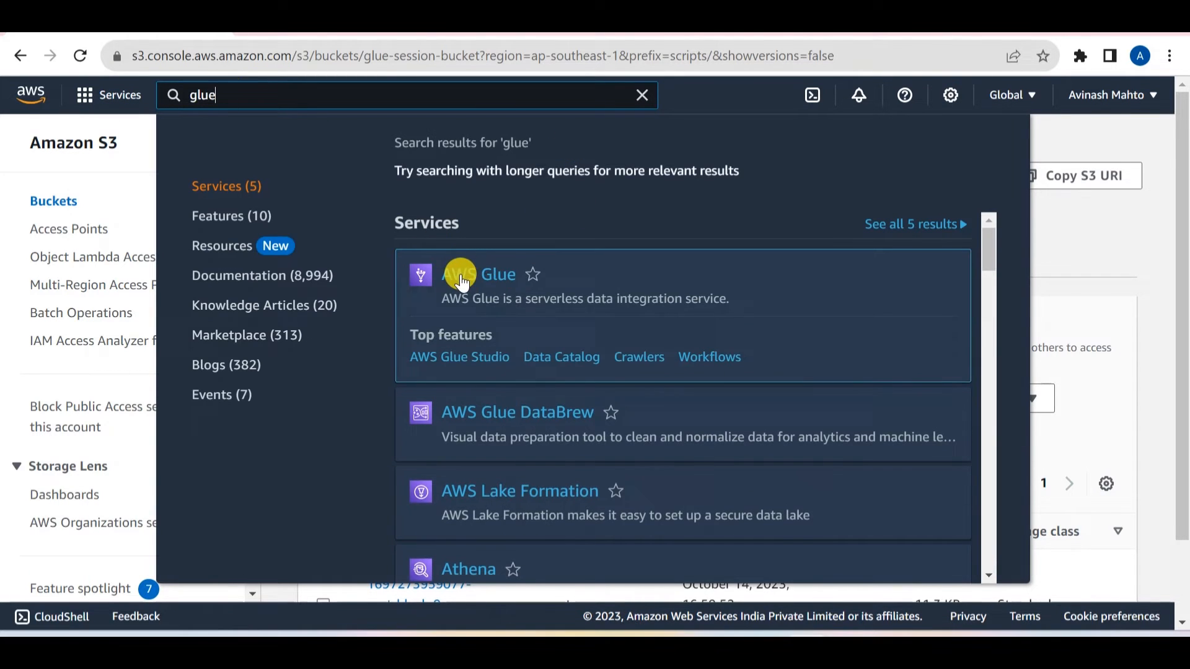
right_click(461, 282)
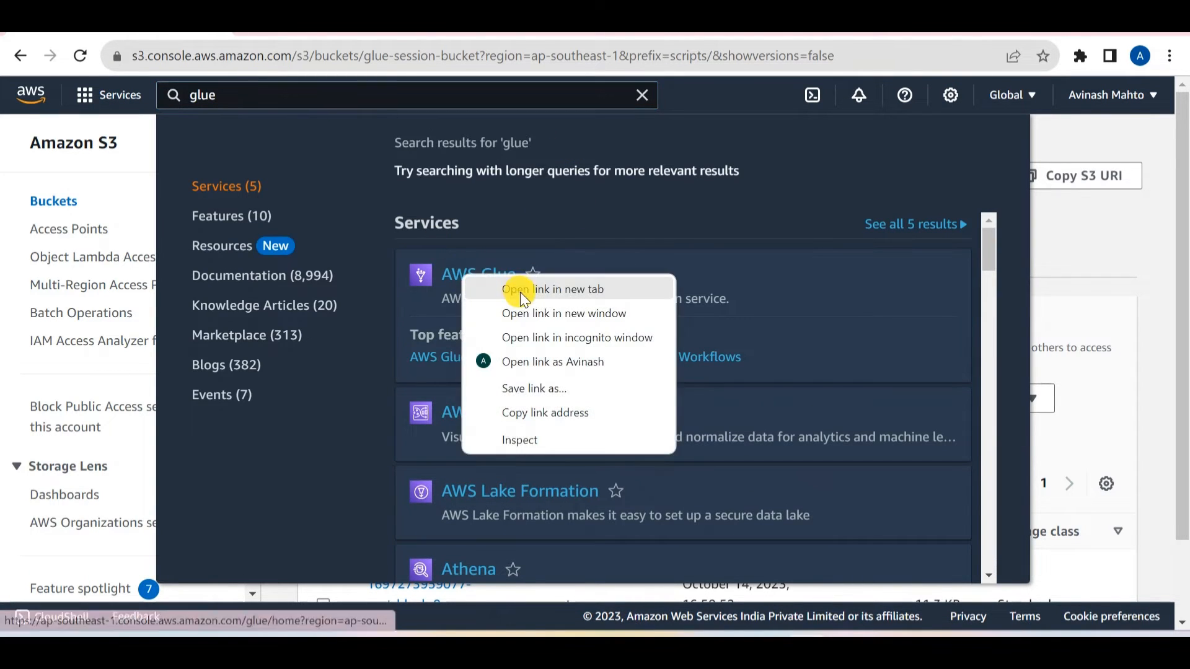
click(520, 292)
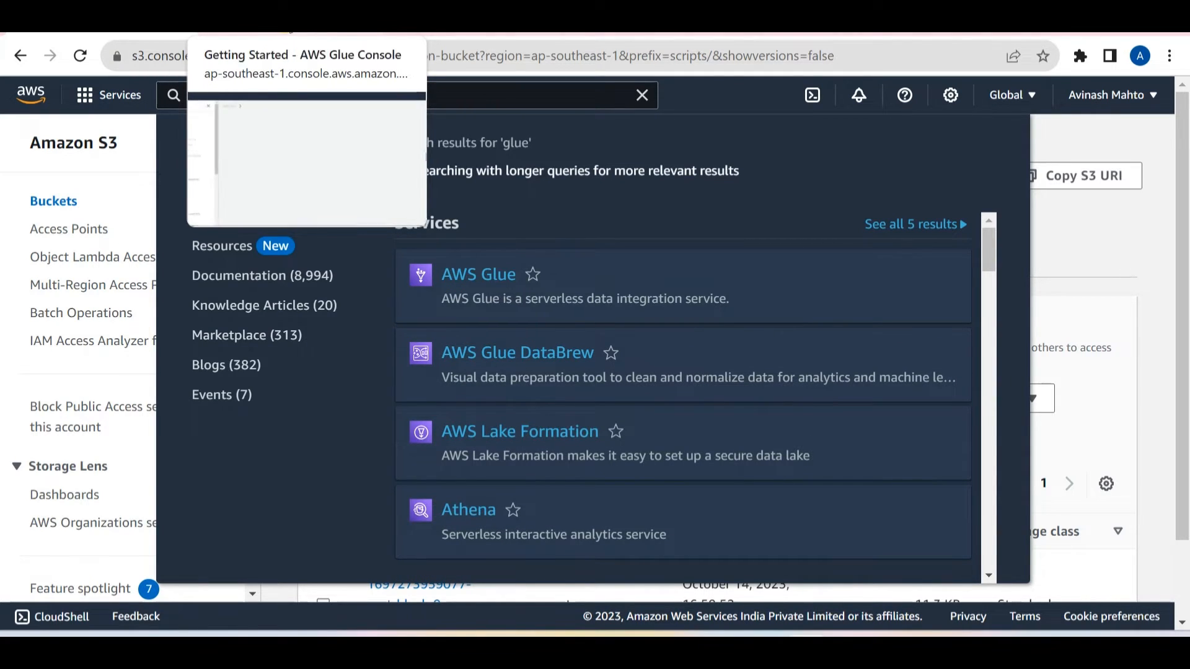
click(290, 26)
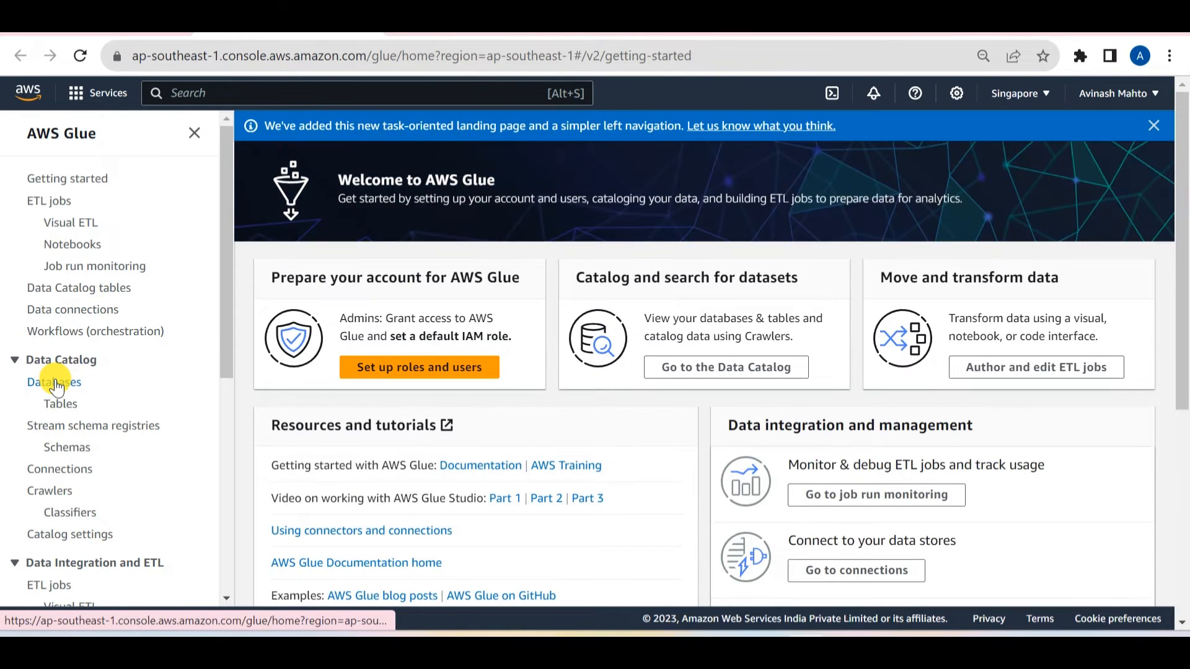
Start adding tables to the clinet_databases_glue database using a crawler, and name the crawler parquet_crawler
click(55, 385)
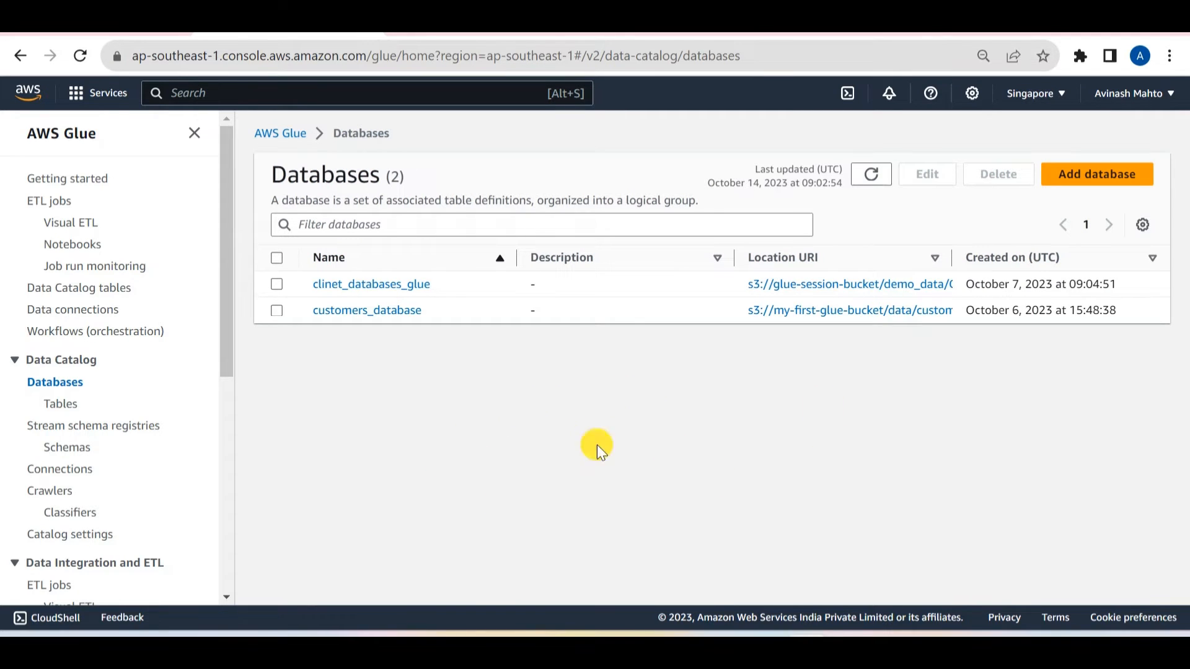
click(384, 284)
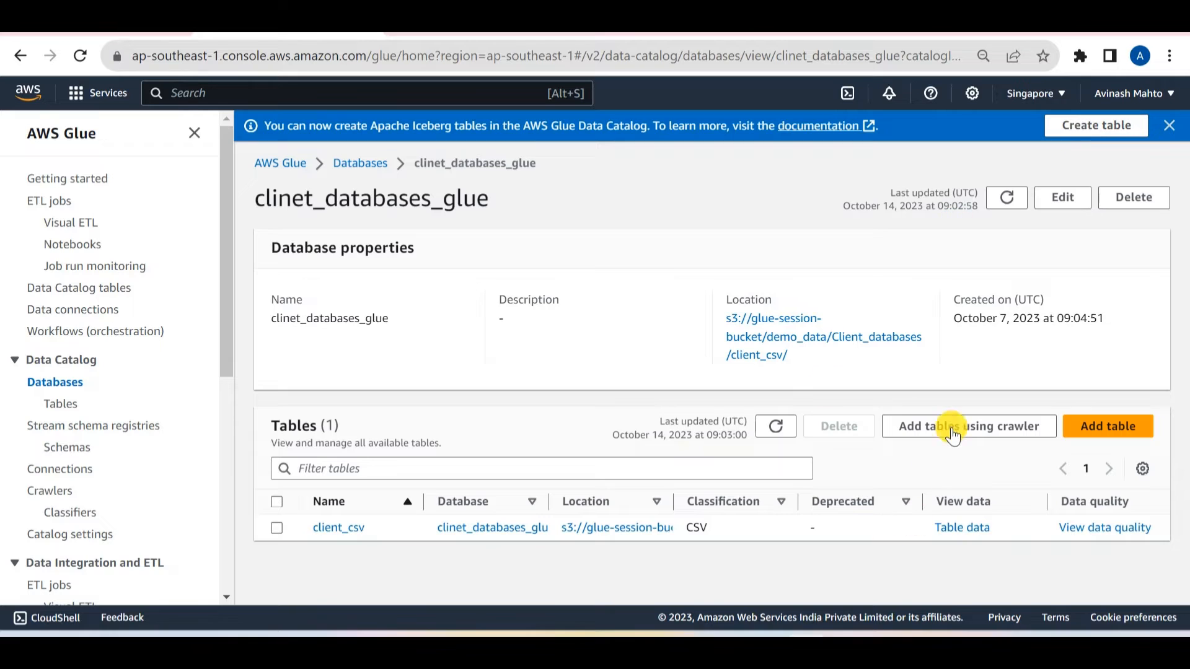
click(984, 428)
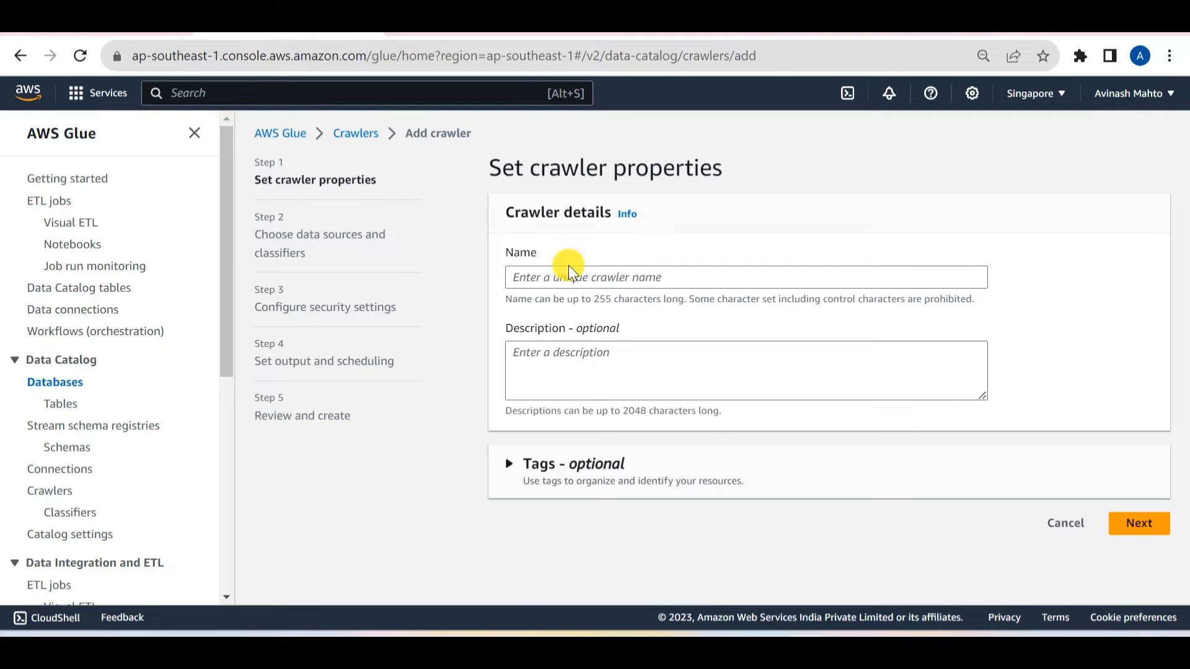
click(642, 280)
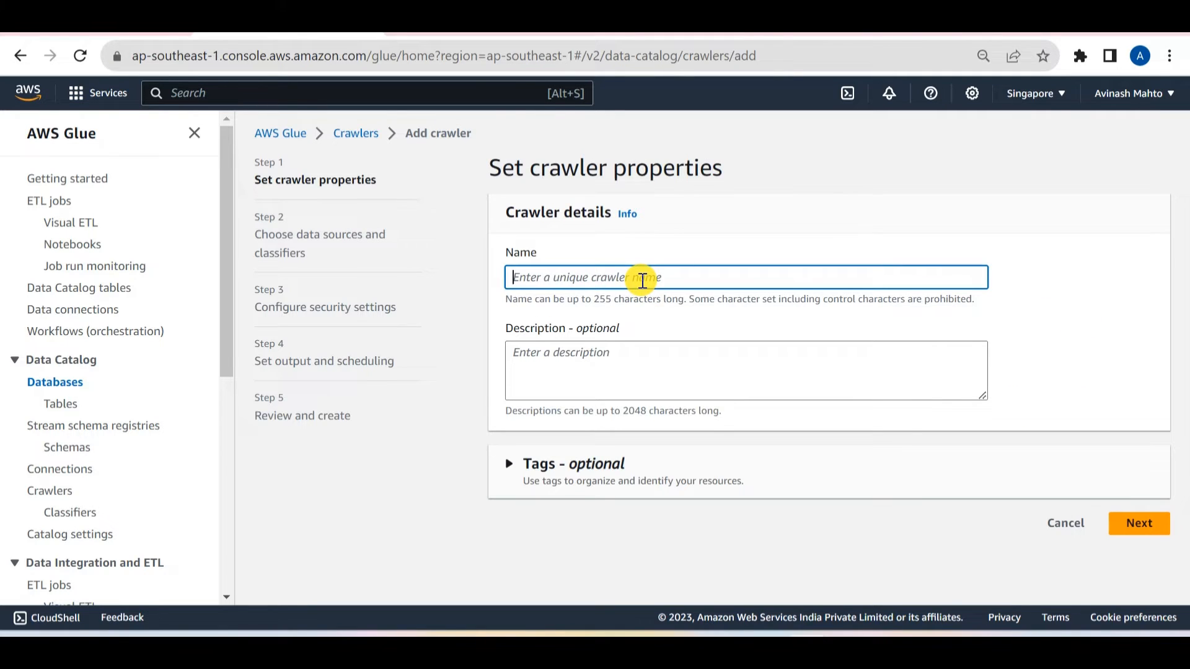
text(parquet_crawler)
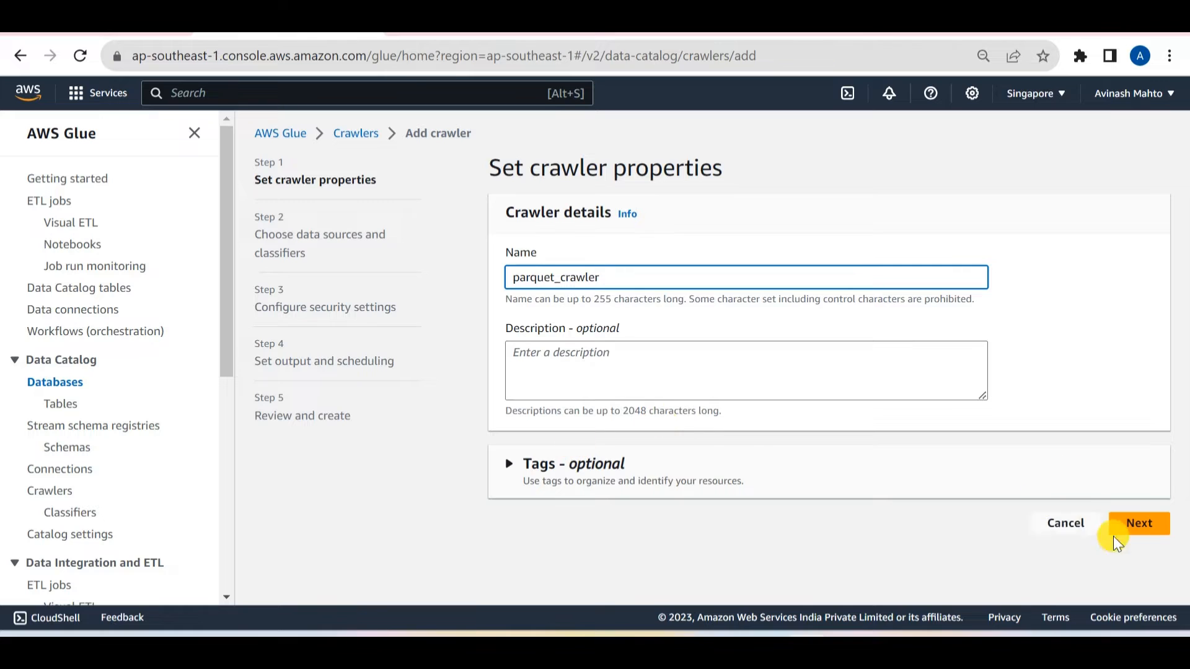
click(1139, 523)
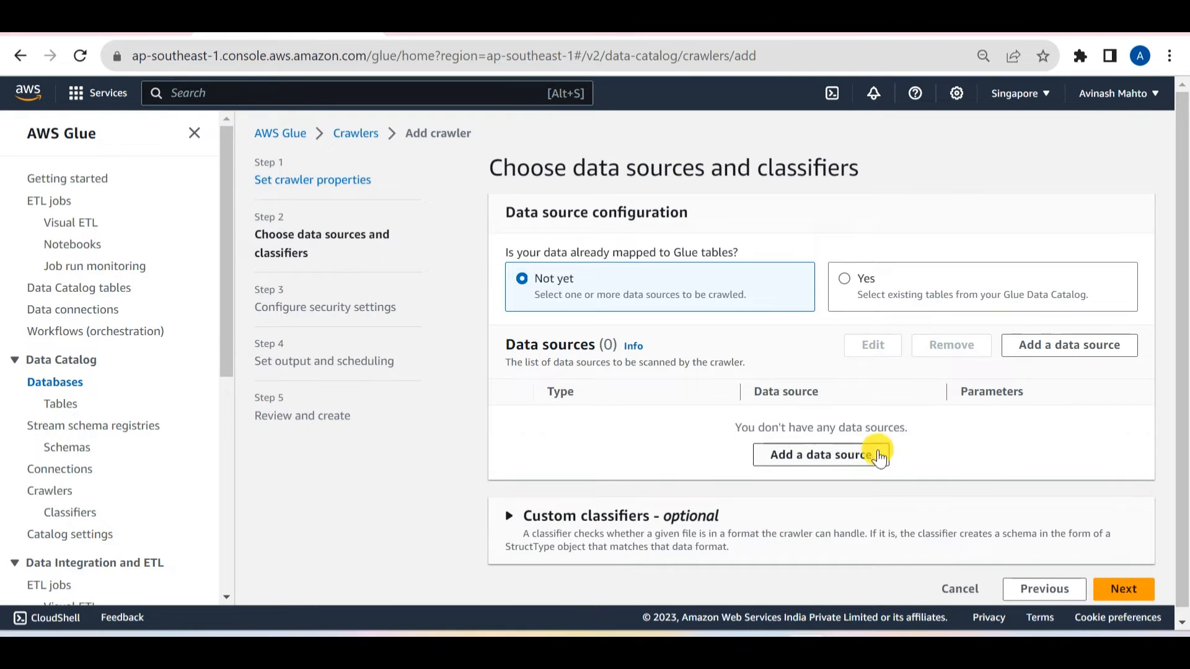
Add s3://glue-session-bucket/scripts/ as the crawler's S3 data source in this account, with all sub-folders crawled
click(846, 463)
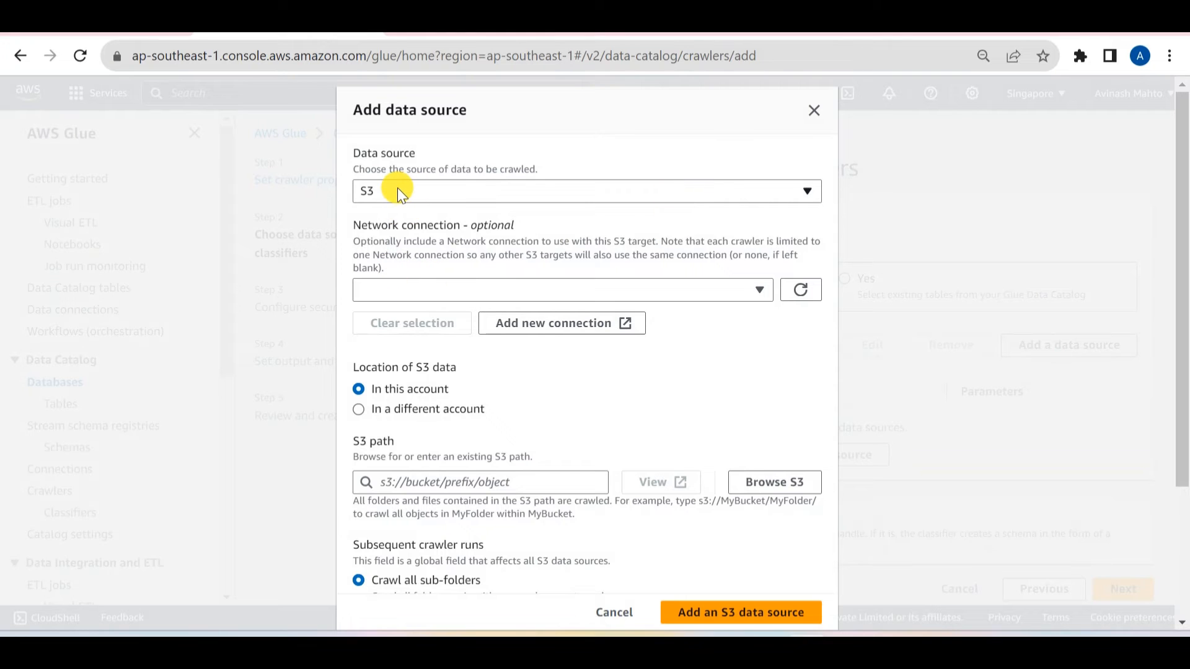
click(772, 479)
click(165, 409)
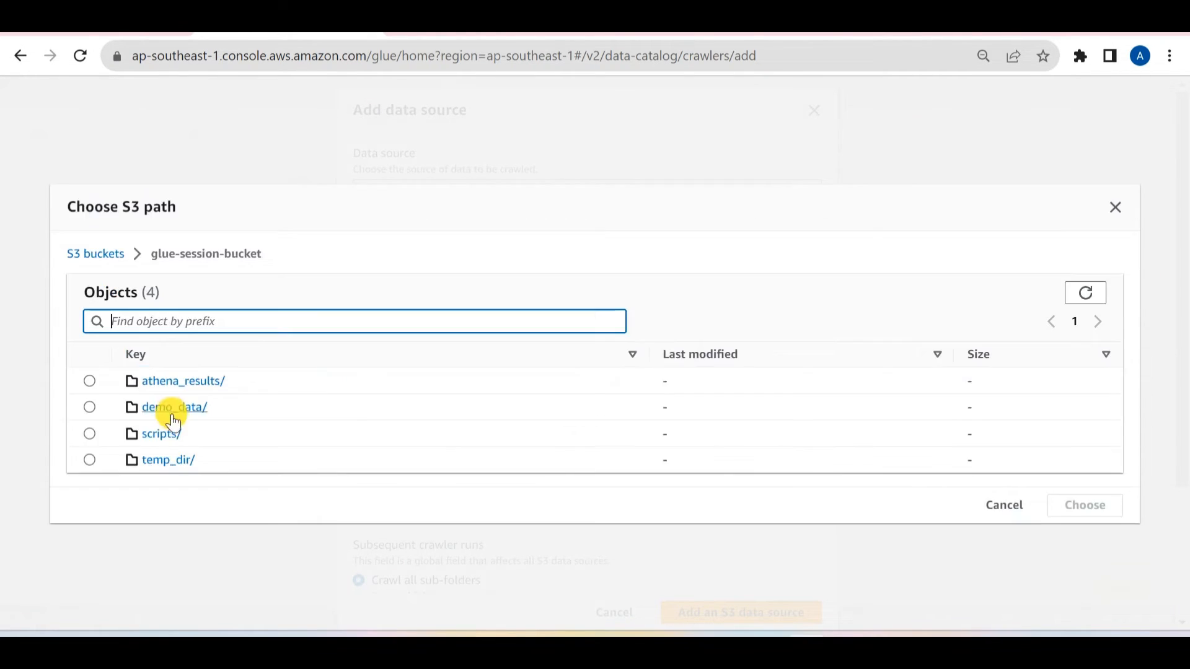
click(89, 434)
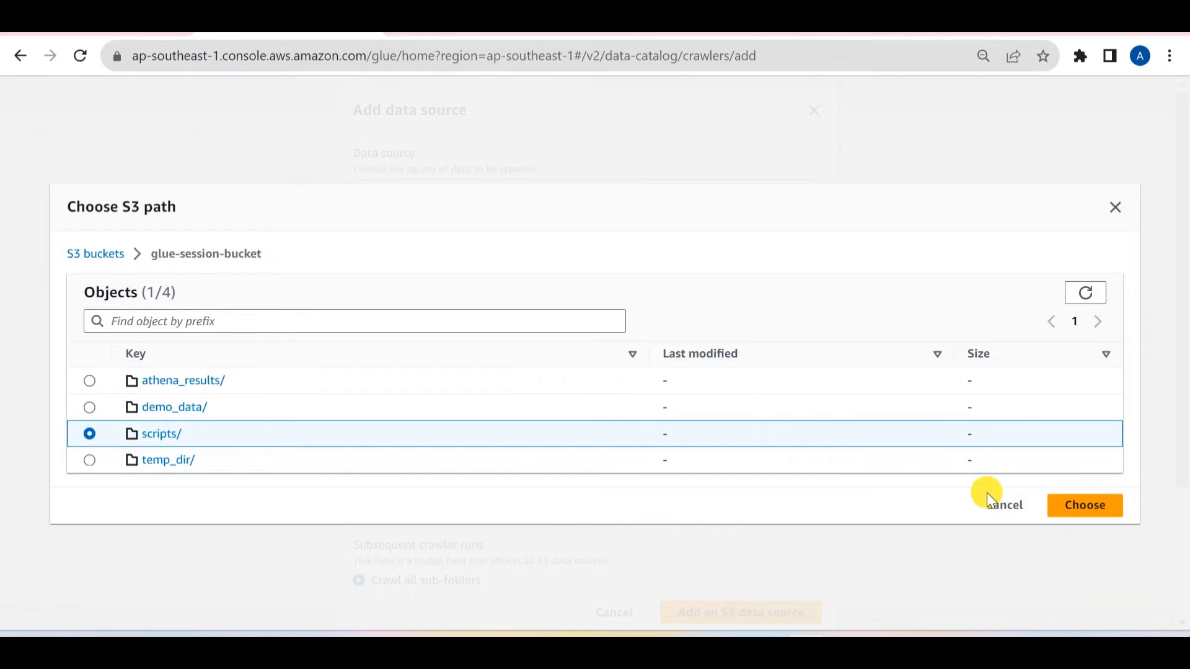
click(1081, 505)
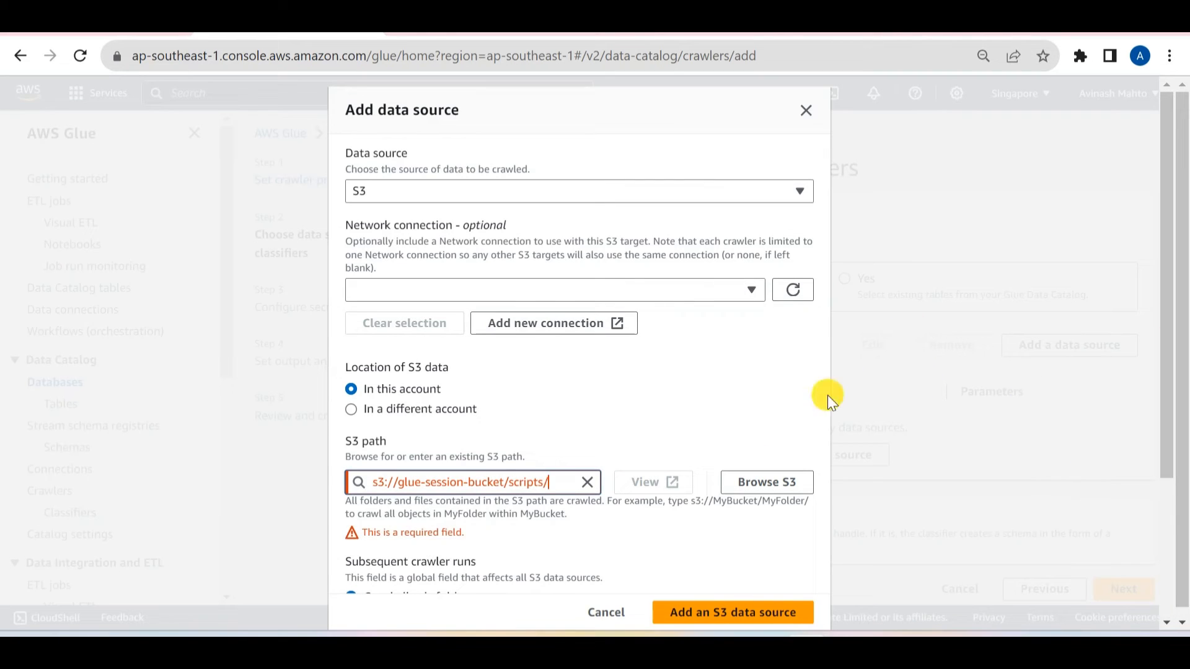
click(664, 407)
scroll(674, 408, down, 3)
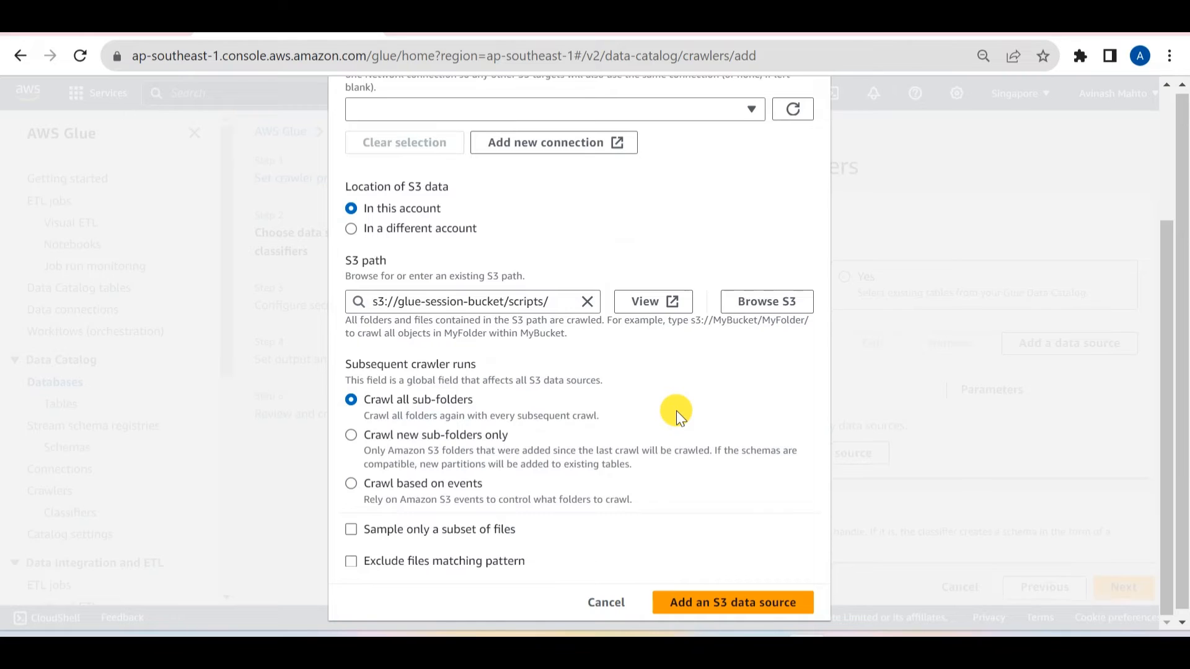
click(707, 613)
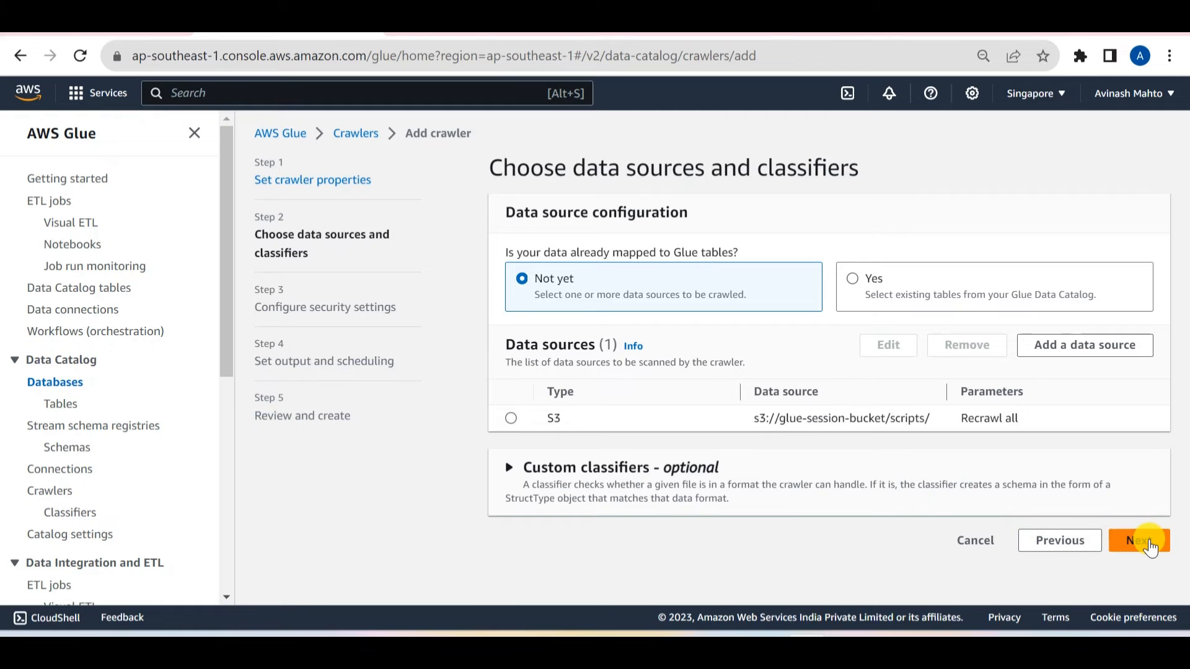
click(1148, 545)
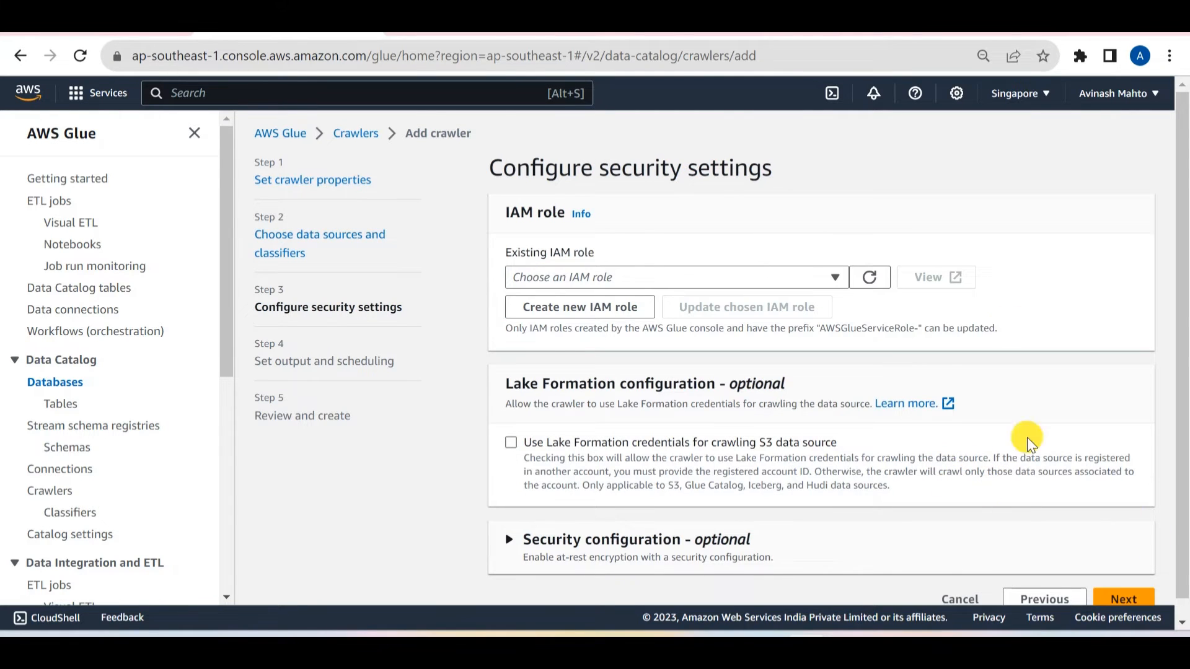
Assign the existing IAM role demo-glue-role to the crawler
click(810, 276)
click(548, 325)
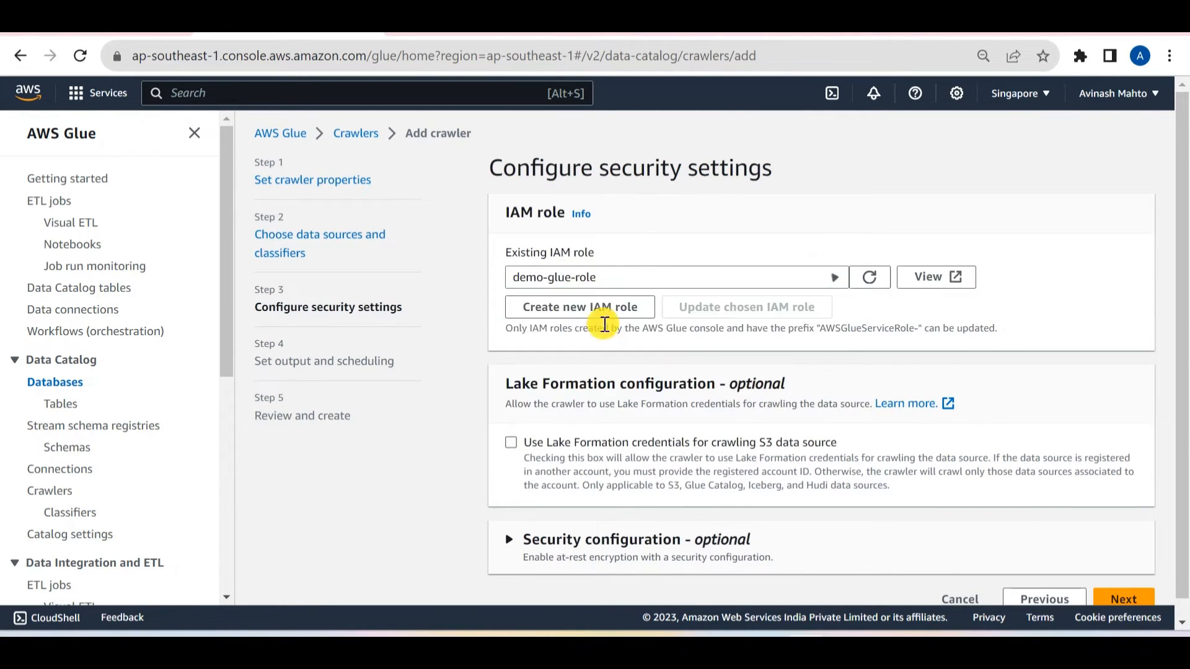
Set the crawler's target database to clinet_databases_glue and keep its schedule frequency at On demand
scroll(1029, 325, down, 1)
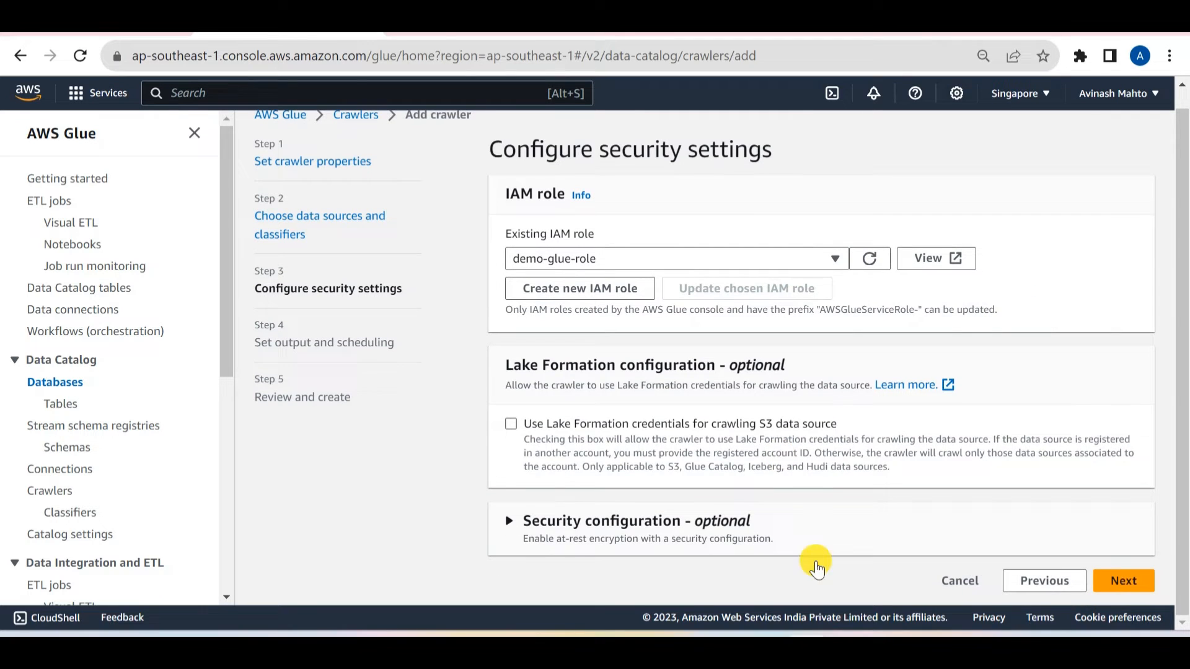
click(1126, 579)
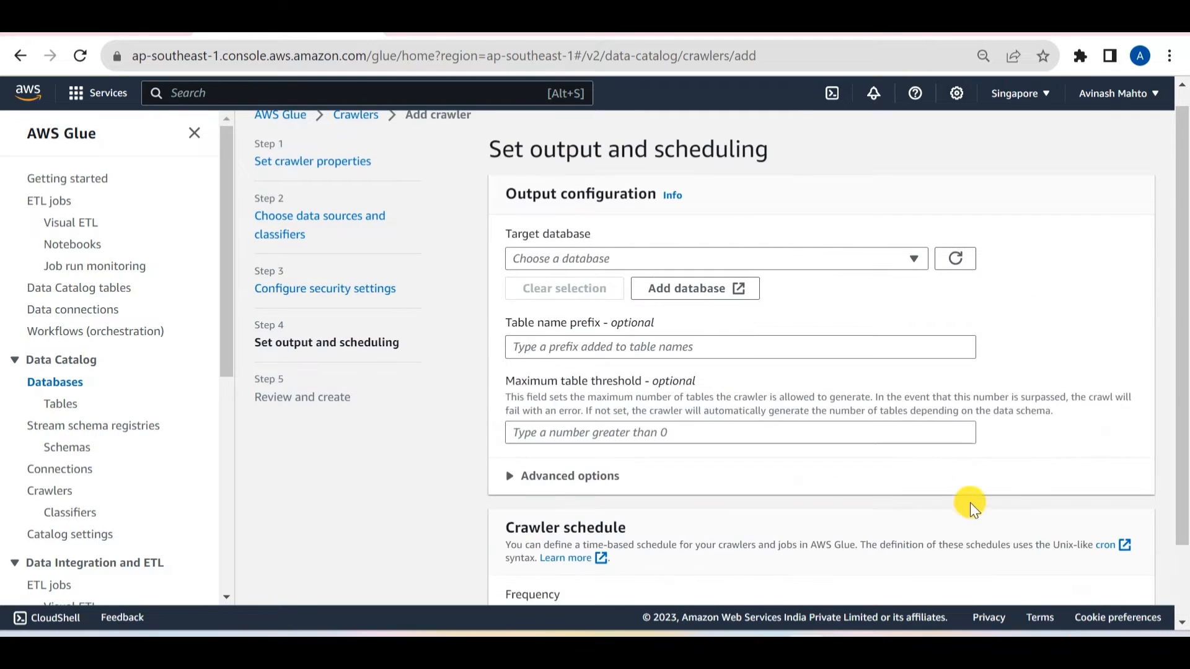
click(848, 260)
click(565, 315)
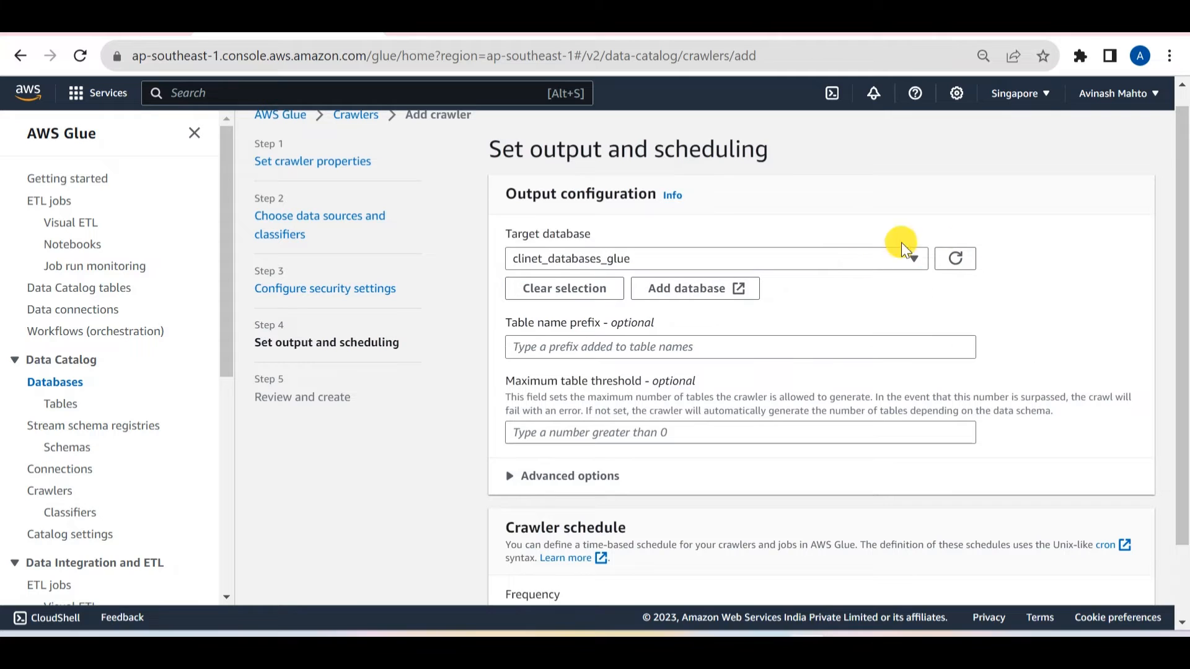
scroll(855, 343, down, 2)
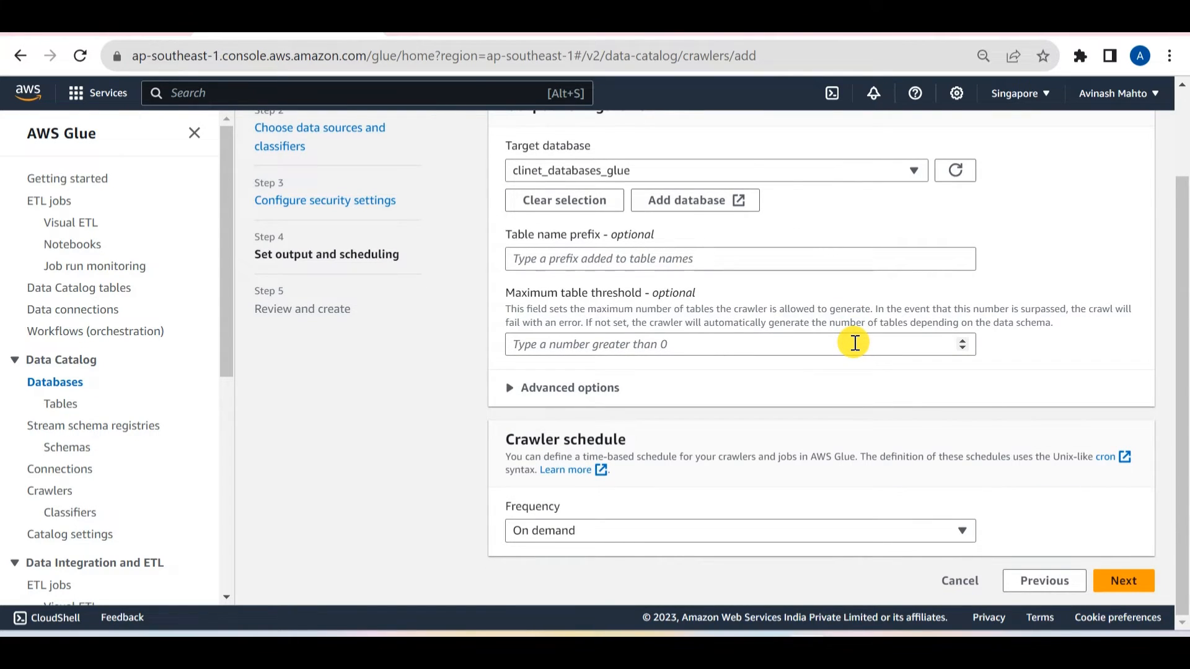
click(637, 534)
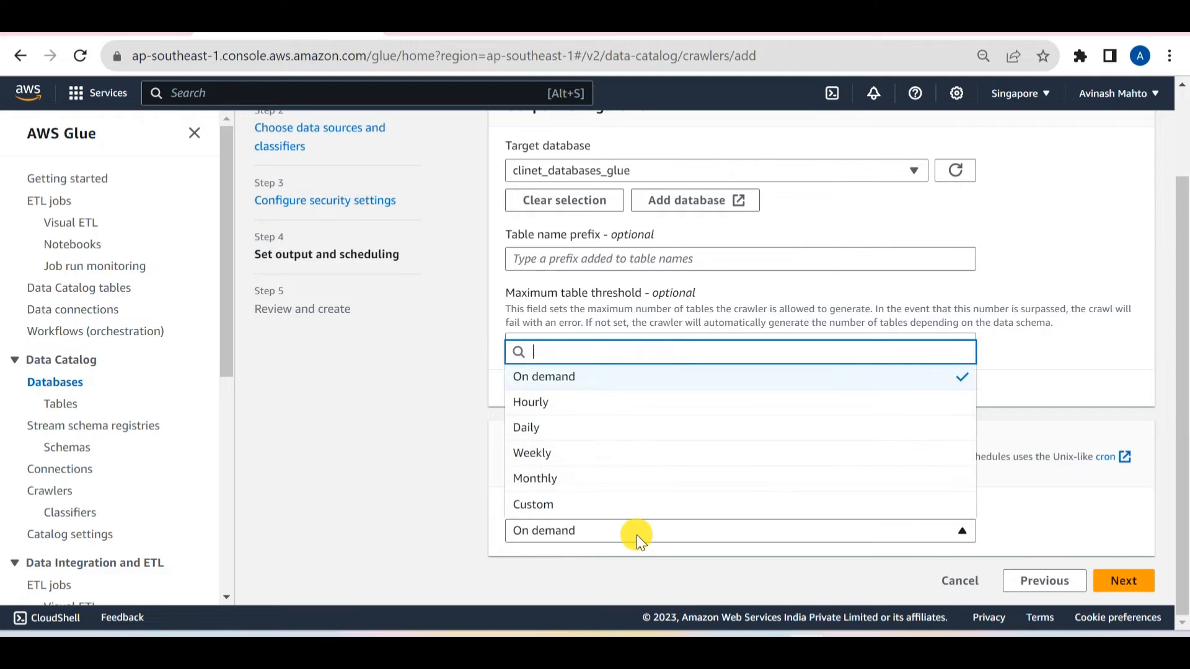
click(637, 534)
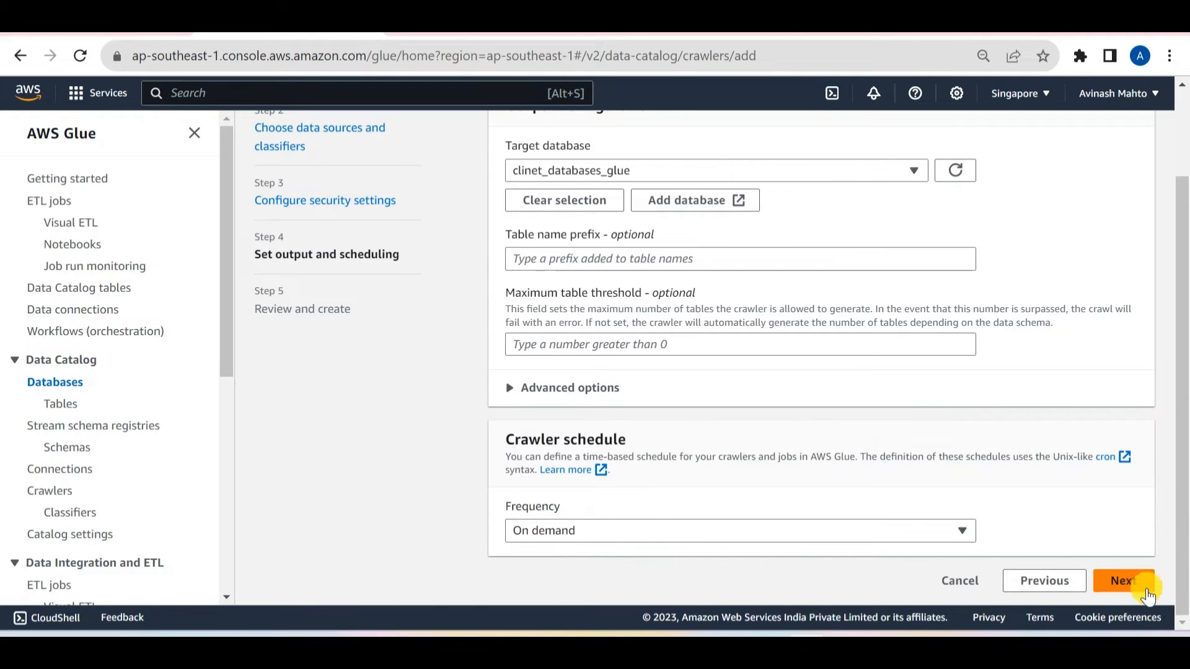
click(1123, 580)
Create parquet_crawler from the review page and run it
scroll(943, 466, down, 4)
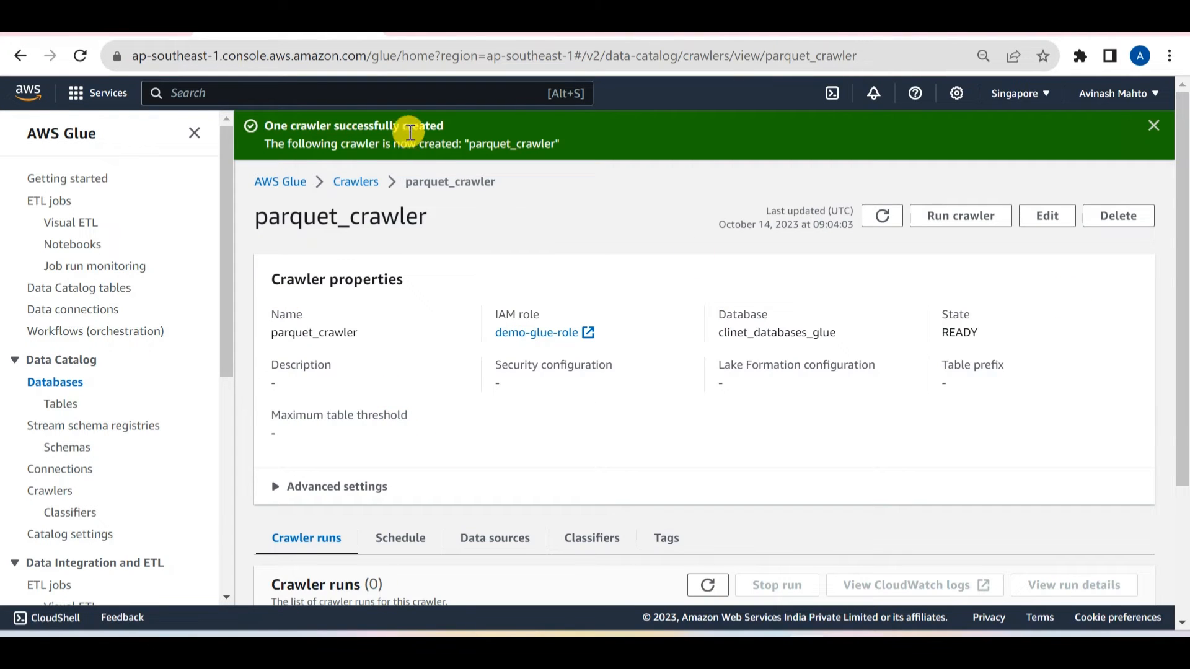
scroll(711, 452, down, 3)
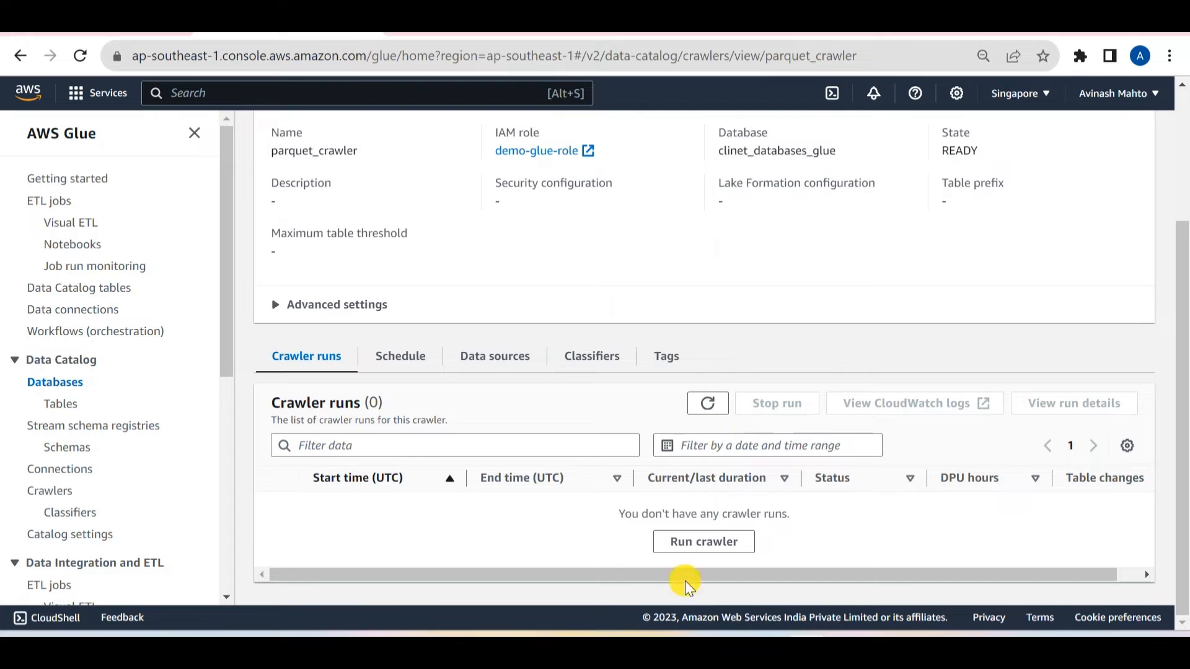
scroll(724, 389, up, 3)
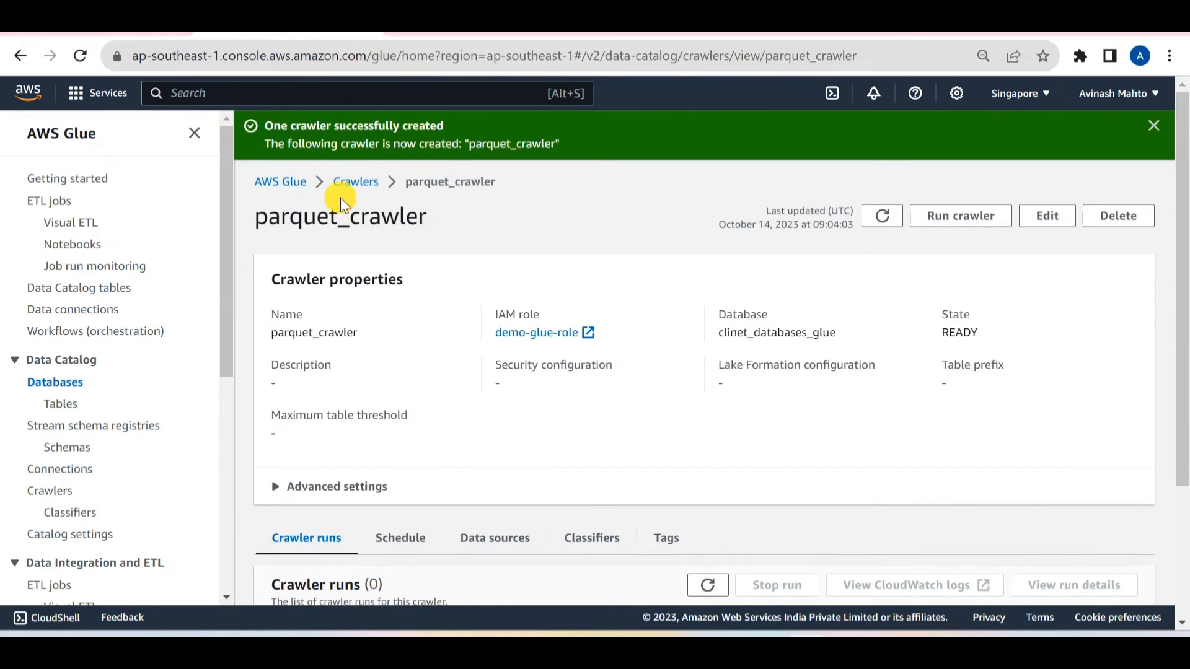
scroll(656, 515, down, 3)
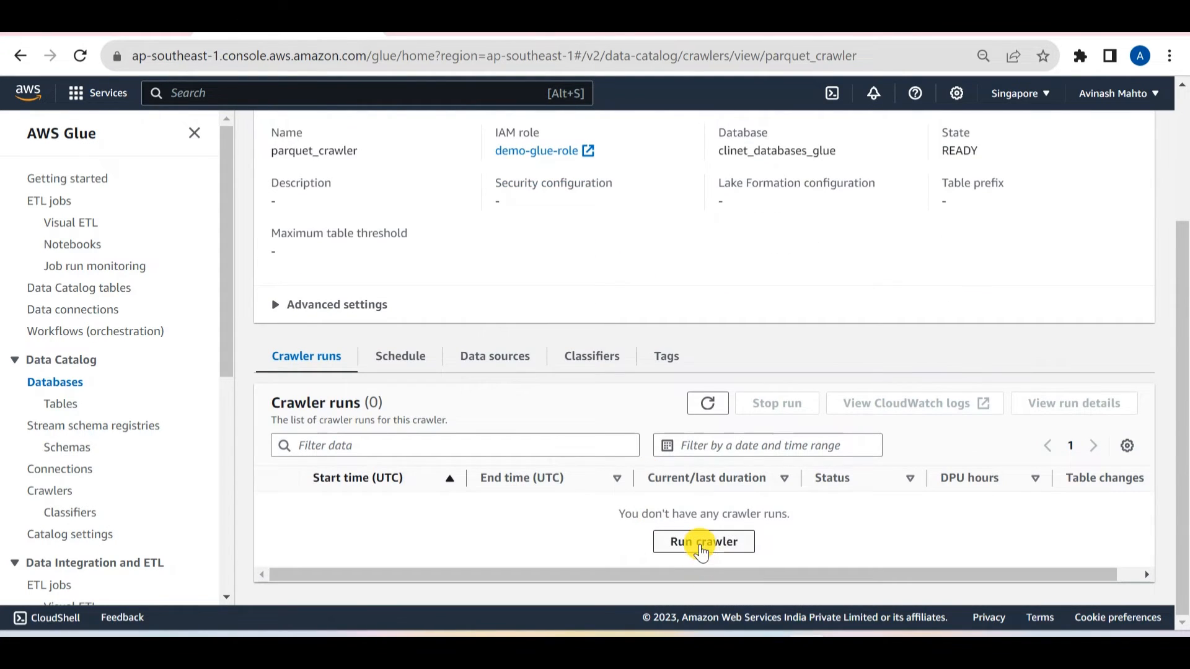
click(740, 538)
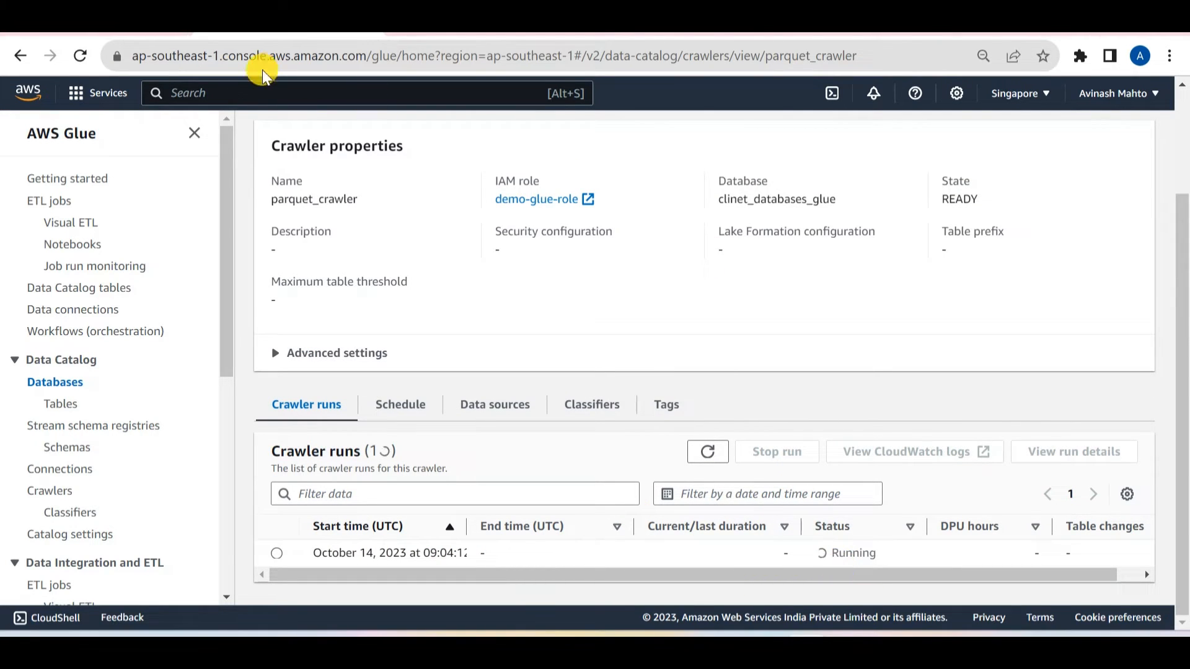
Look over the objects in the scripts/ folder in S3, and check the duration and status of the parquet_crawler run
click(104, 27)
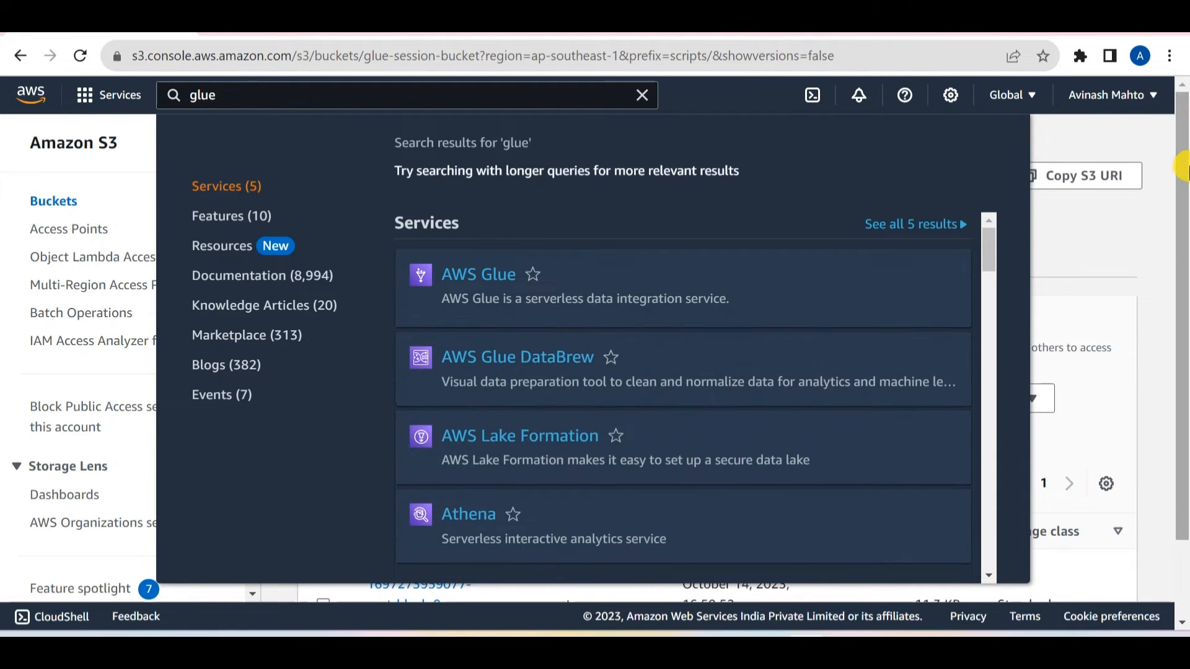
click(1072, 233)
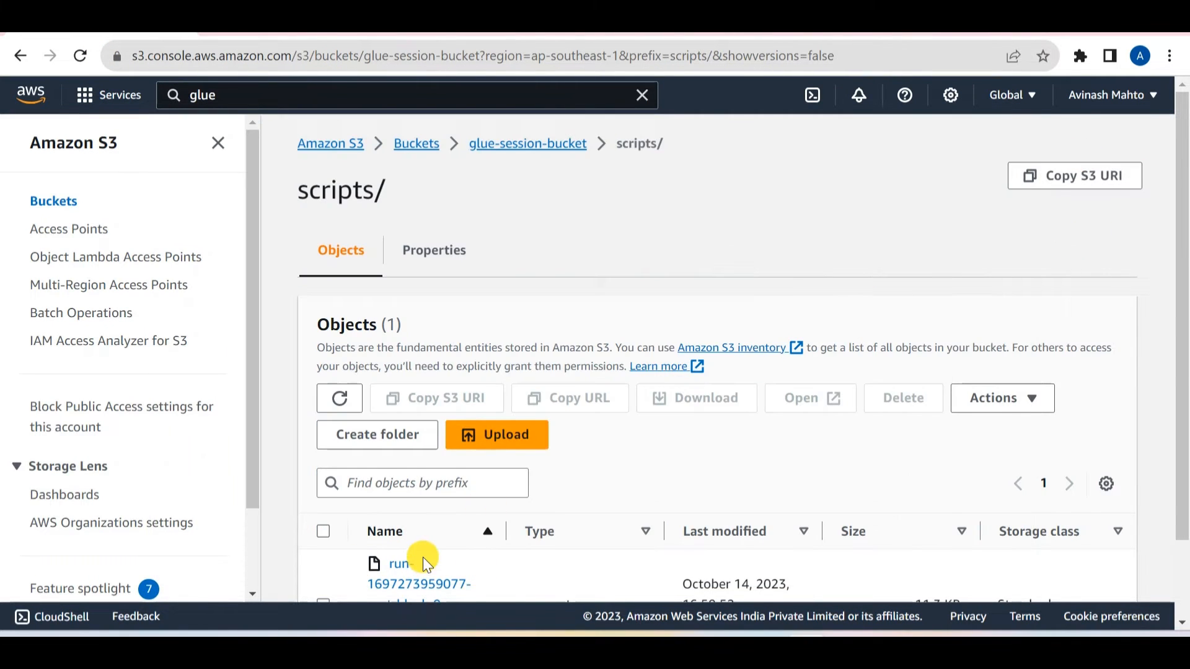
scroll(423, 557, down, 2)
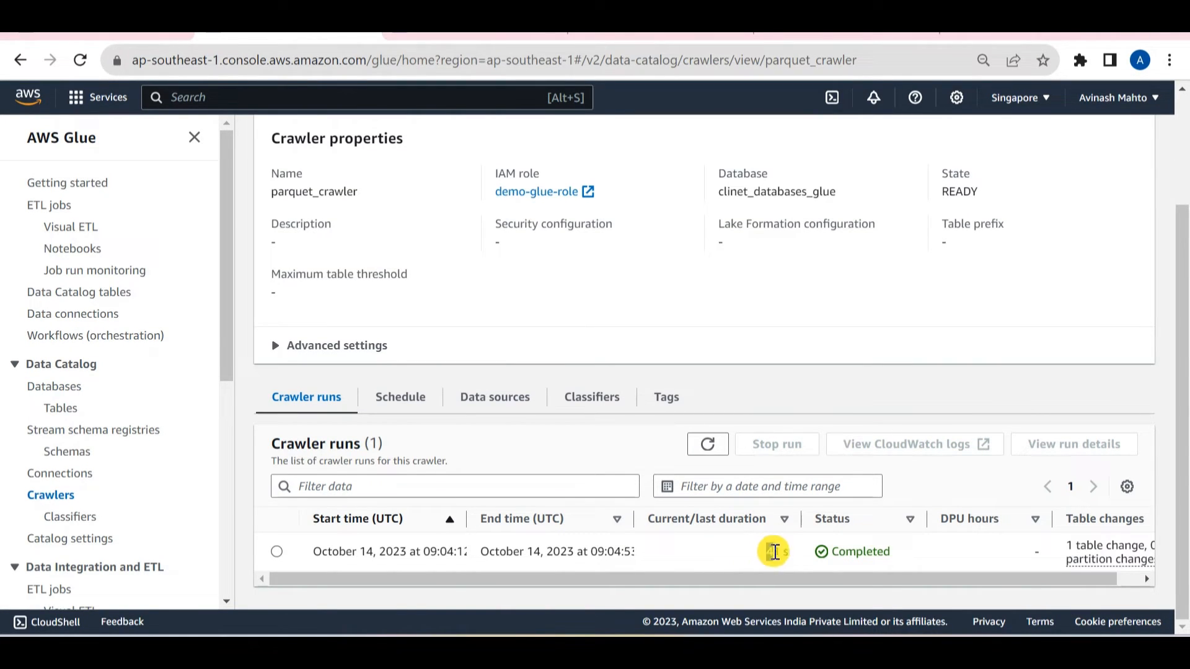
drag(757, 549, 789, 552)
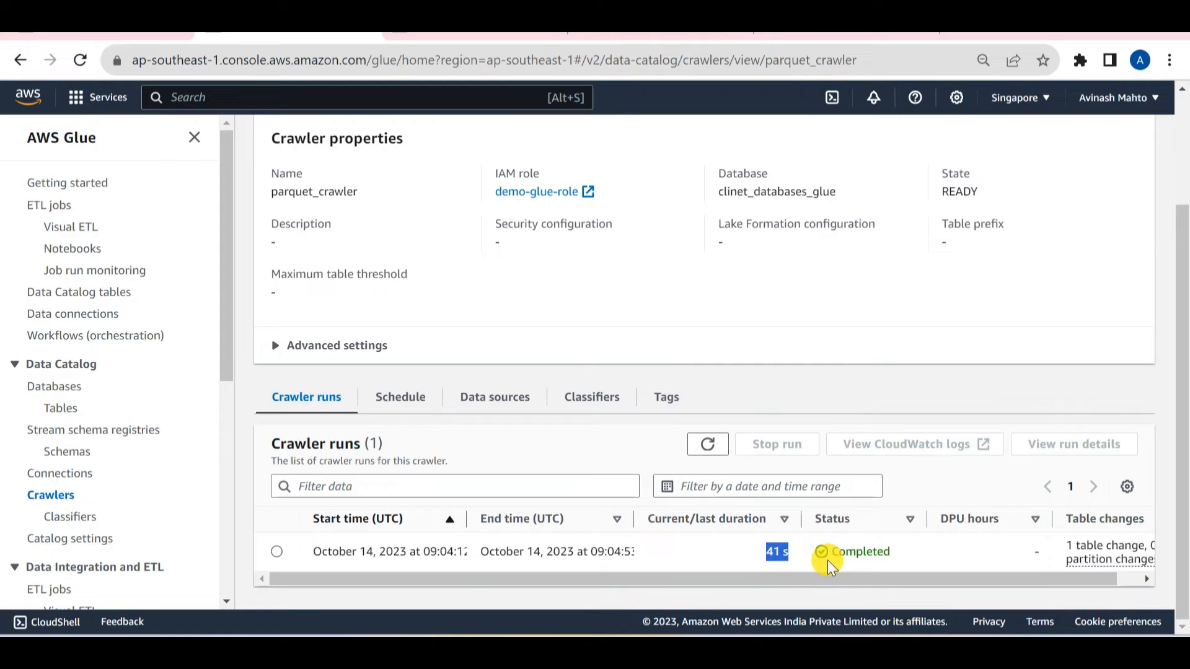
Inspect the scripts table's classification in the Glue tables list and review its column schema
click(61, 408)
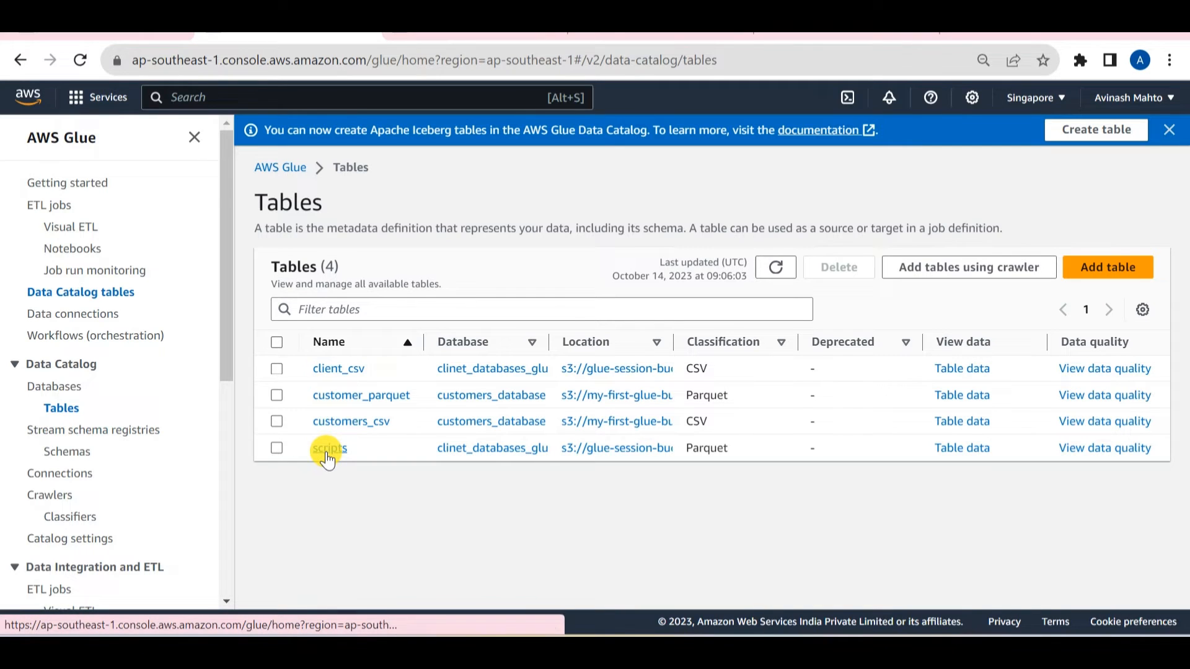
drag(742, 447, 689, 444)
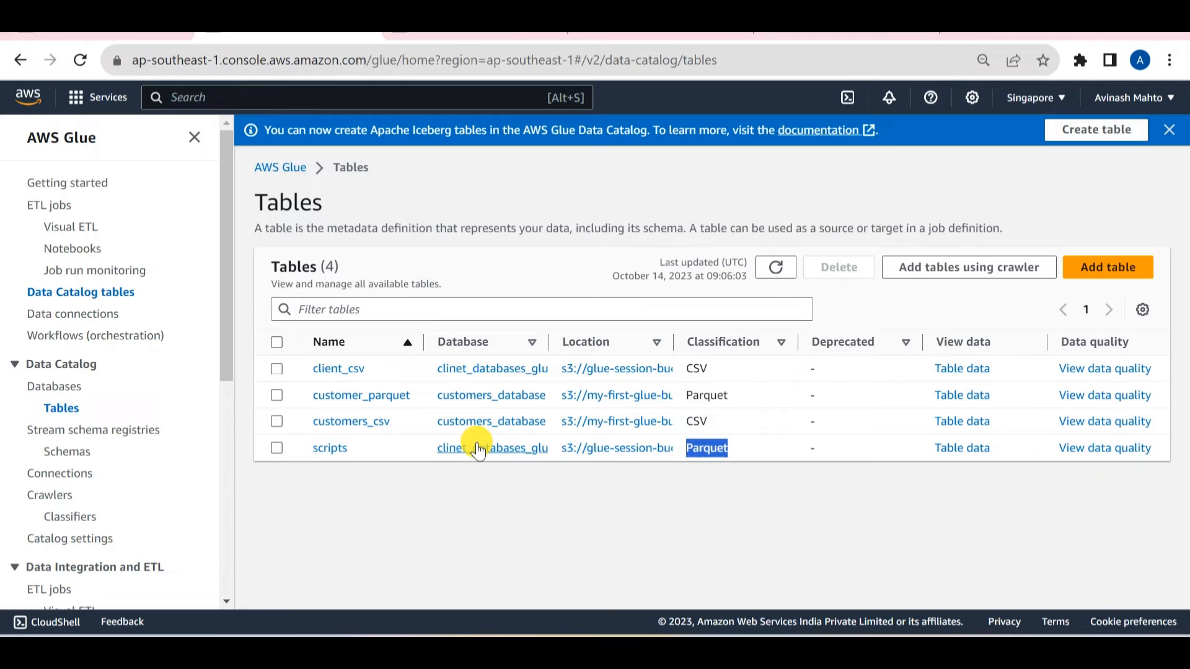
click(331, 451)
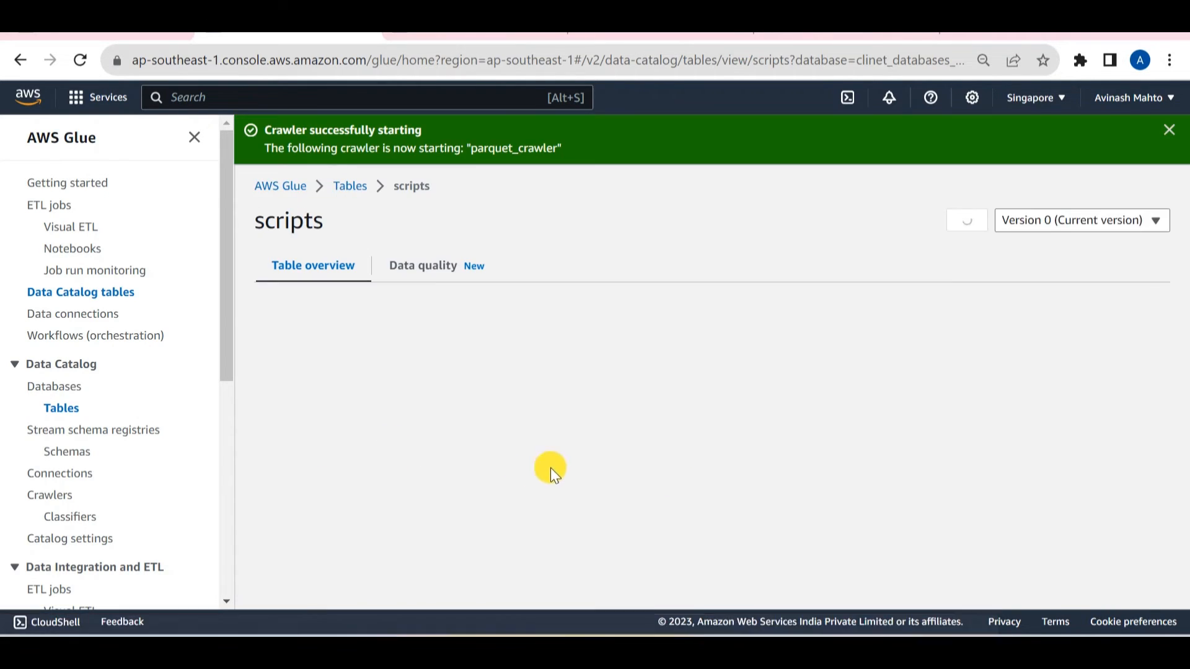
scroll(576, 469, down, 6)
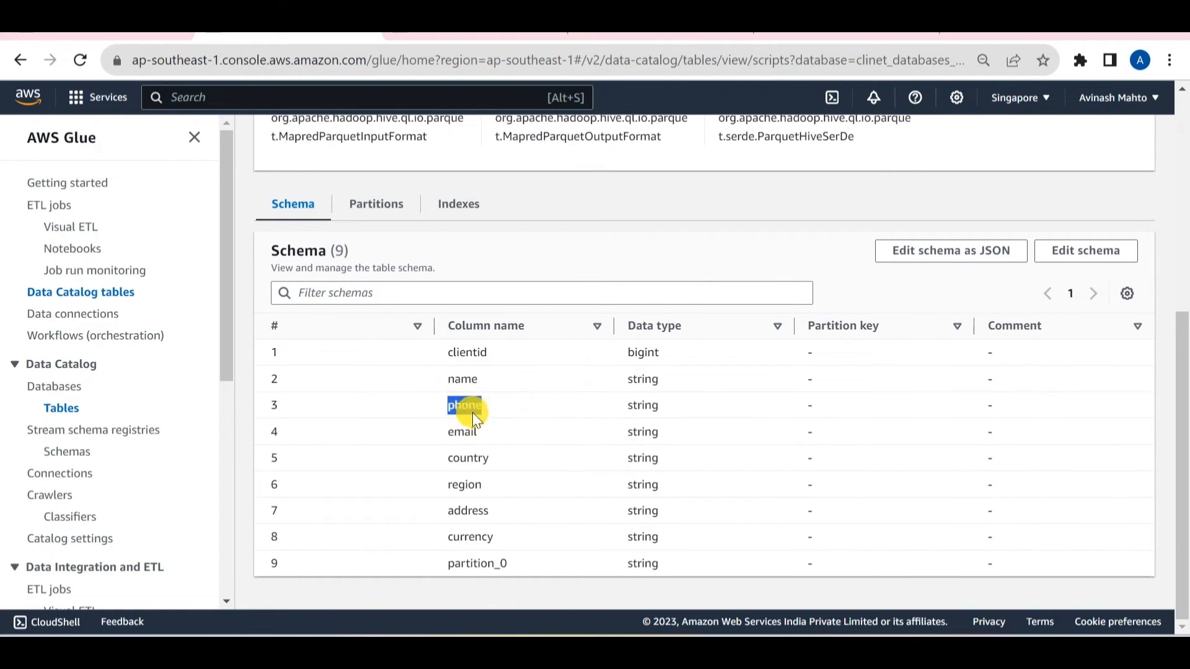
scroll(489, 412, up, 5)
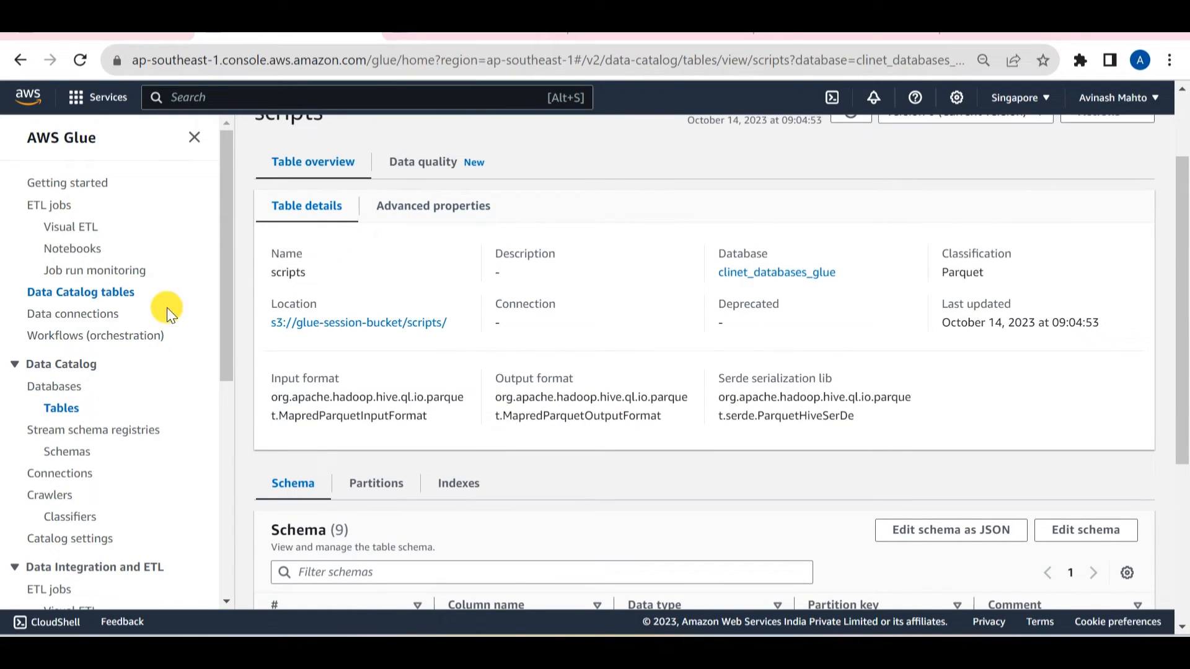
click(61, 408)
drag(729, 452, 683, 451)
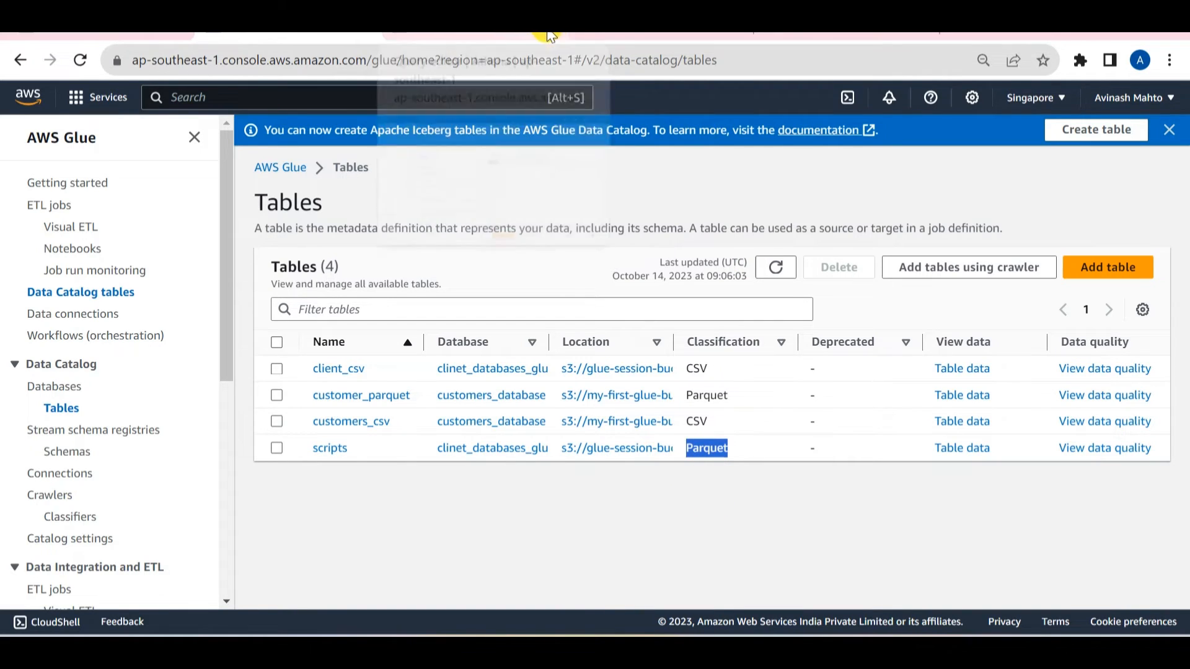
Search the AWS services for athena, open Athena in a new browser tab and switch to its query editor
click(327, 97)
text(athena)
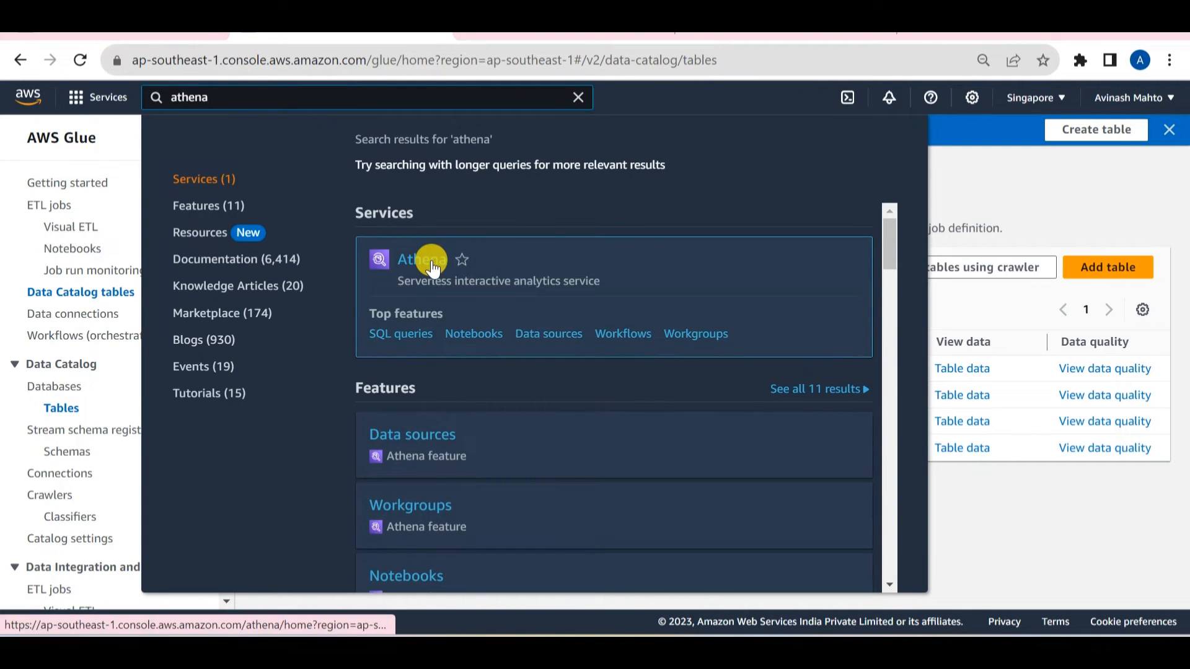
right_click(441, 265)
click(483, 272)
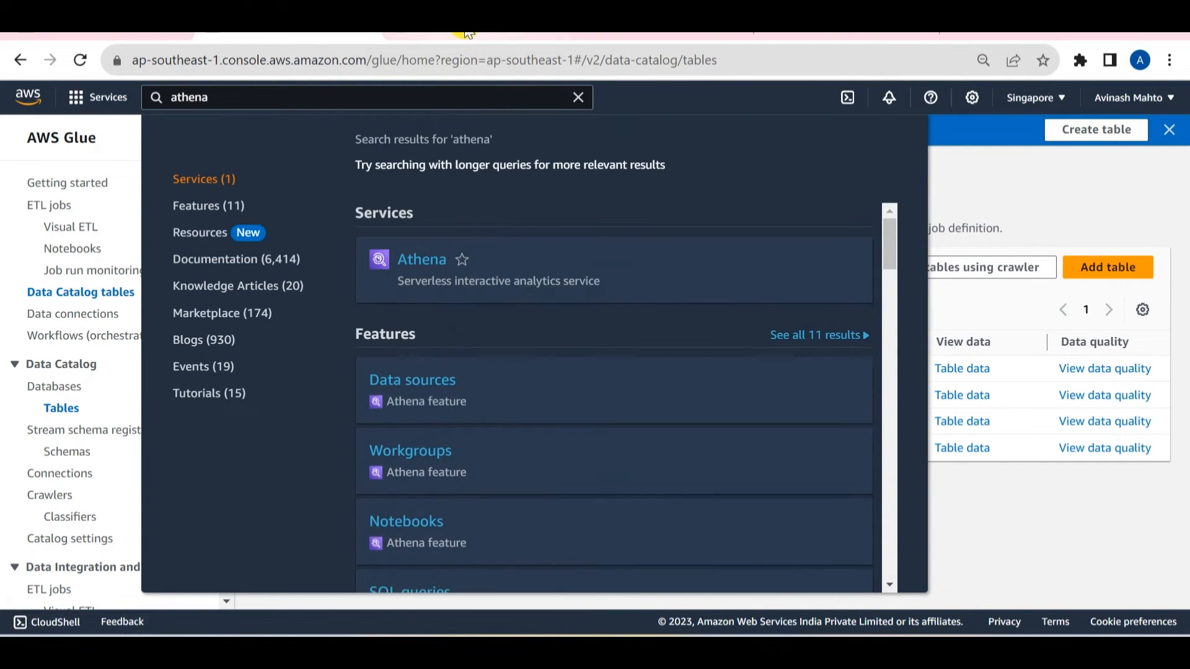
key(ctrl+Tab)
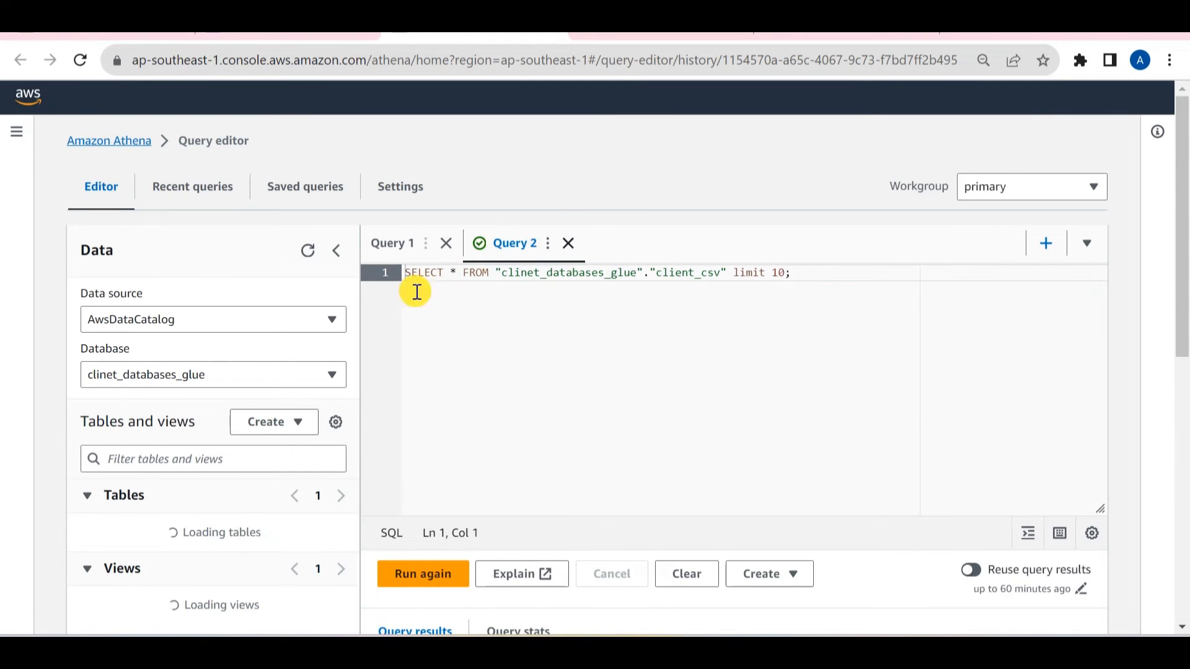
scroll(192, 423, down, 3)
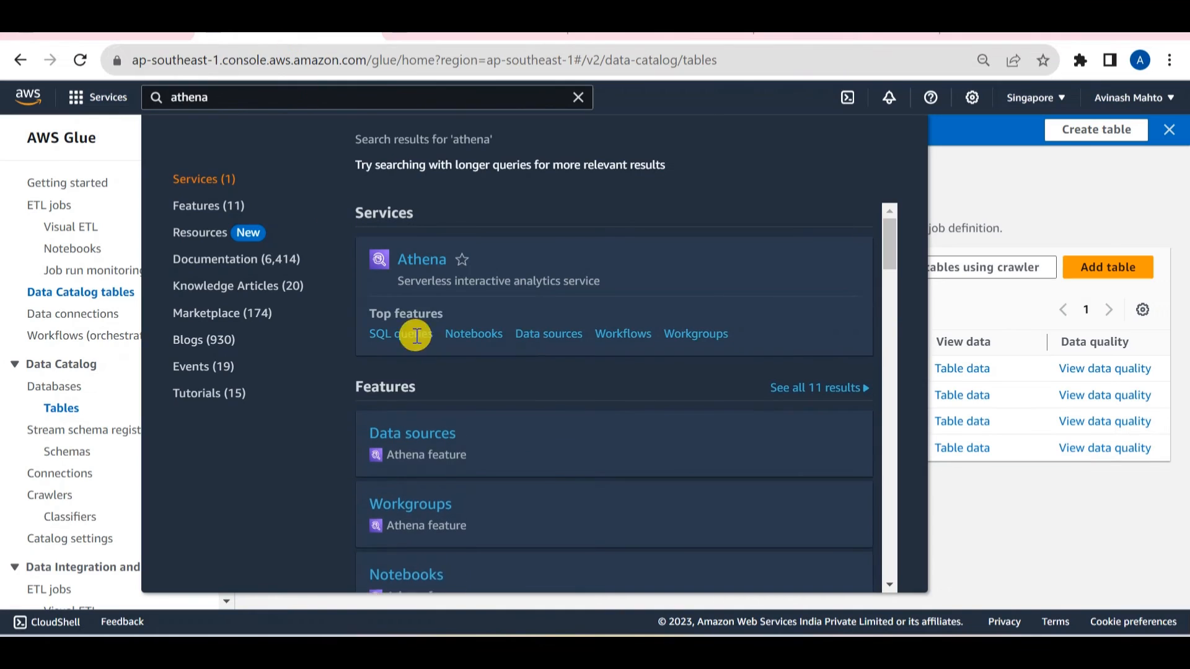
click(983, 499)
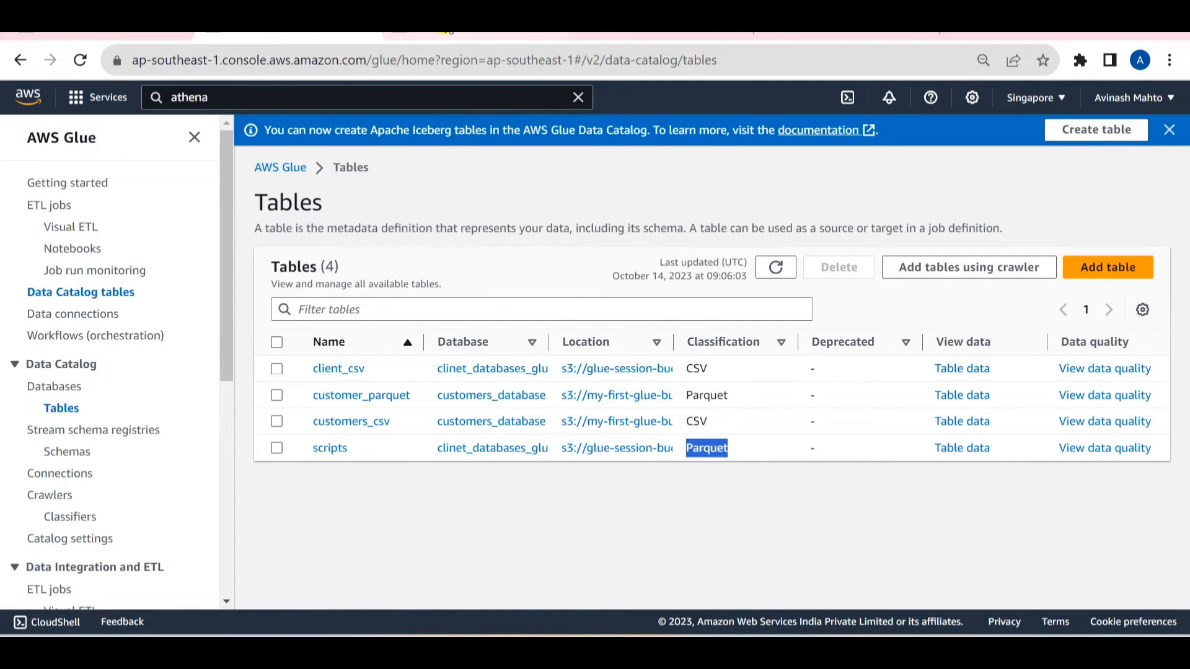
click(527, 34)
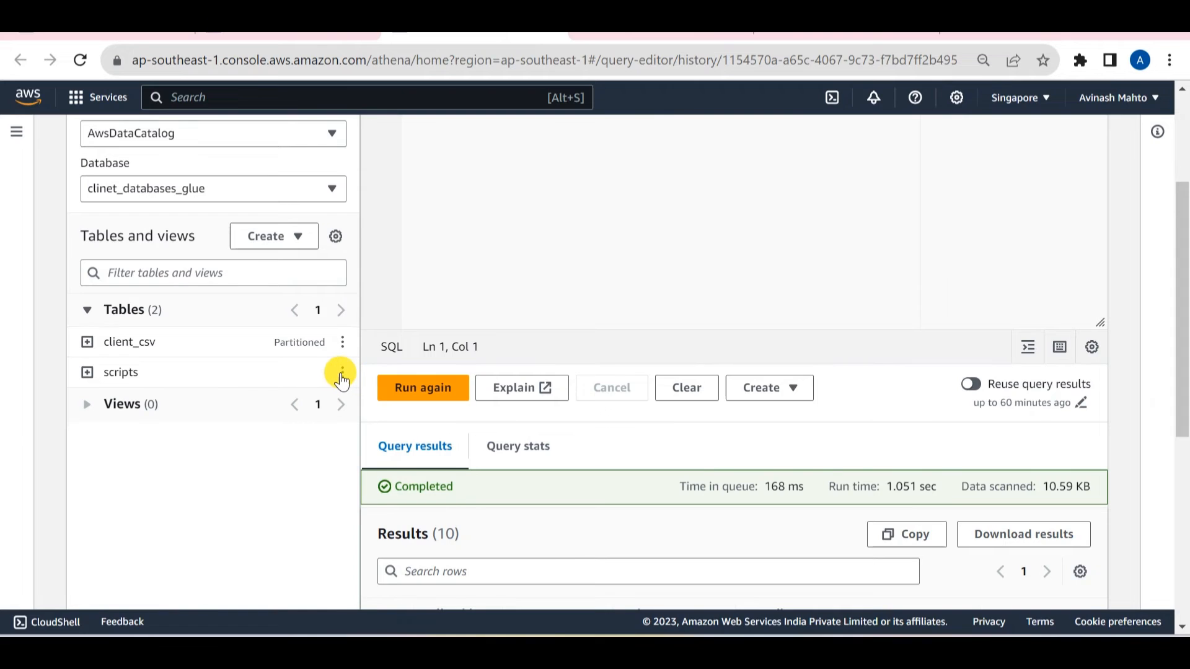
click(342, 372)
click(214, 469)
scroll(240, 425, up, 3)
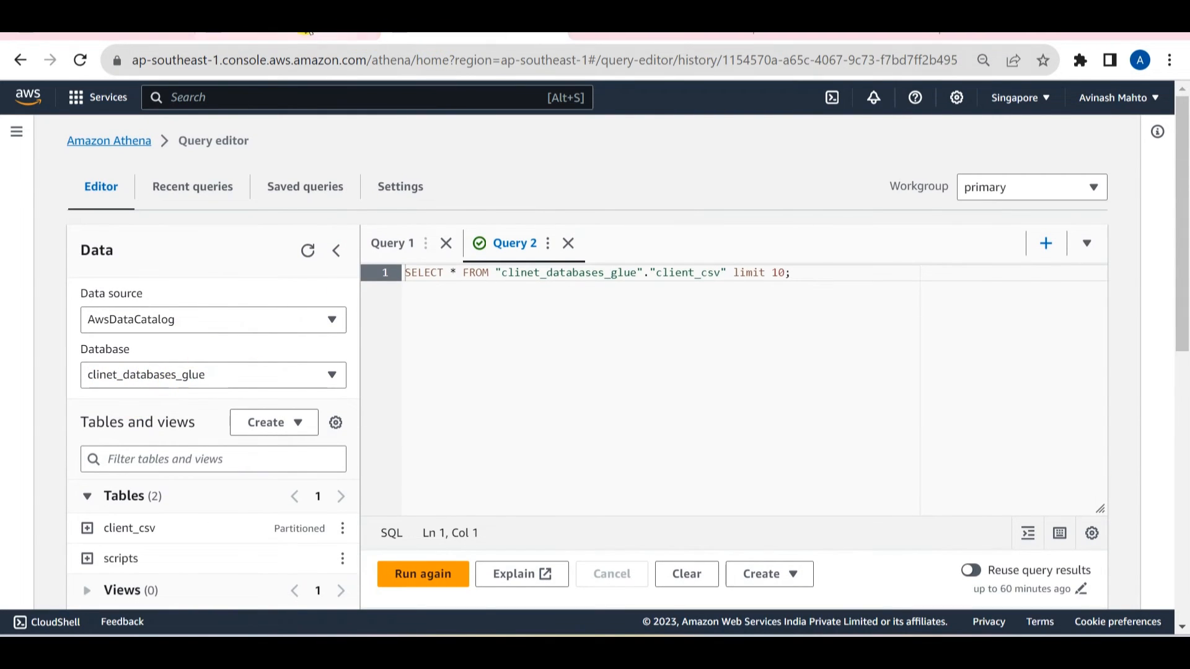
Return to AWS Glue and open the clinet_databases_glue database to check the tables it contains
click(319, 35)
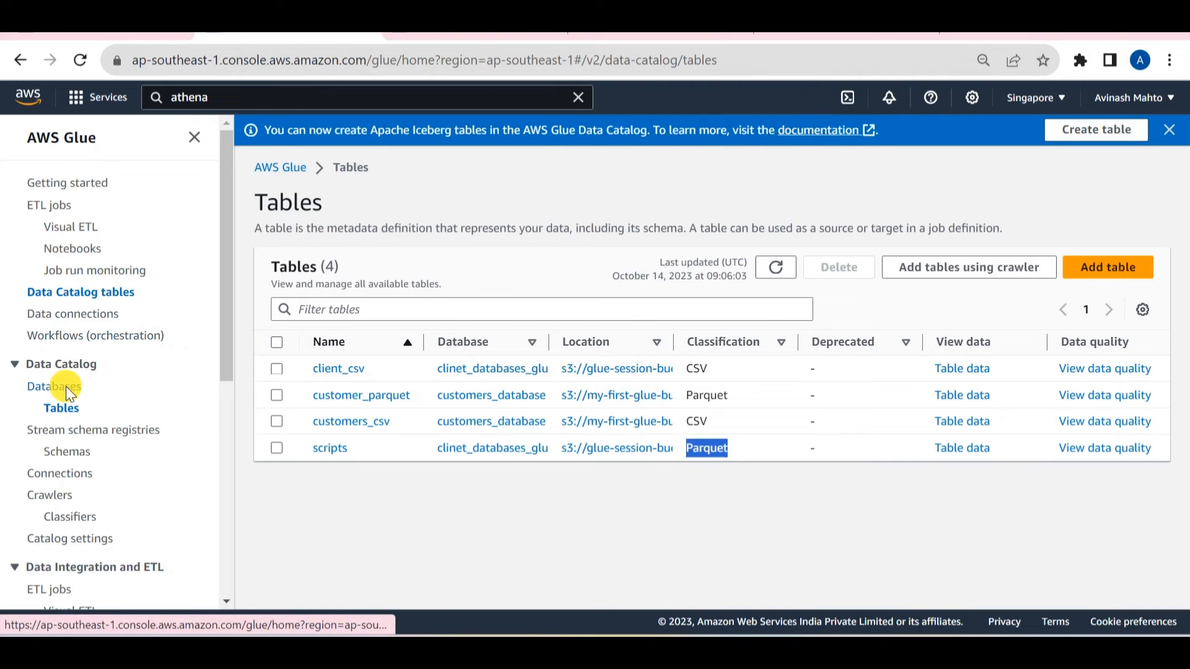
click(58, 386)
click(378, 342)
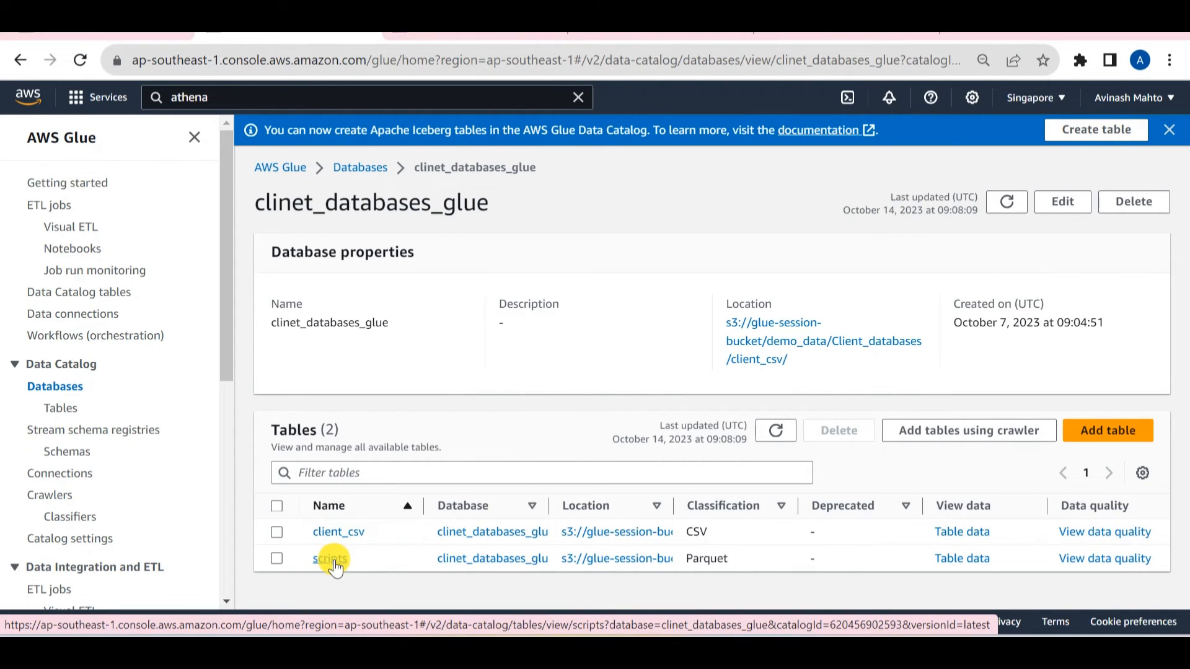
Preview the scripts table in the Athena query editor with a limit of 10 rows and review the results
click(416, 36)
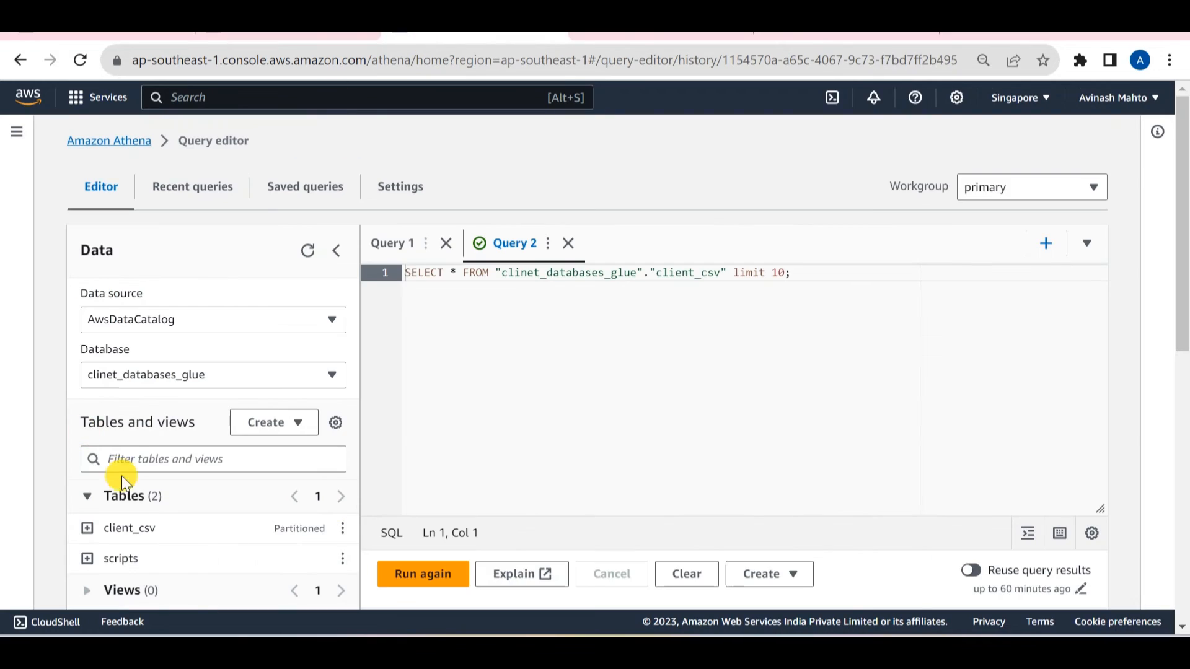
scroll(167, 481, down, 3)
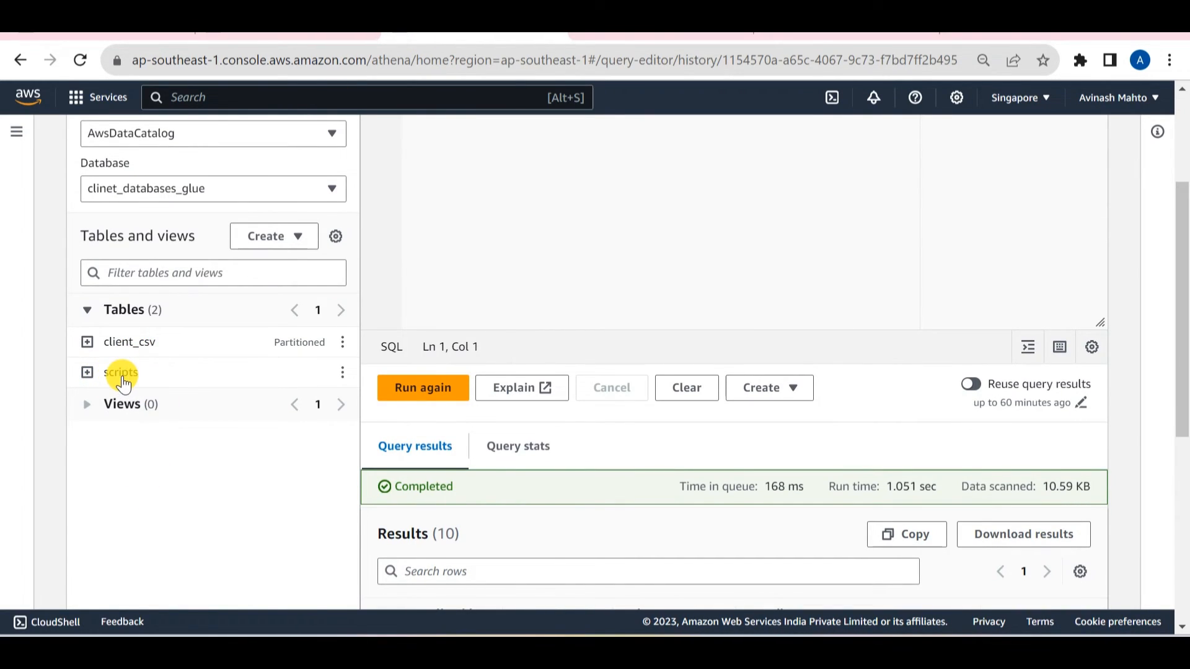
click(342, 371)
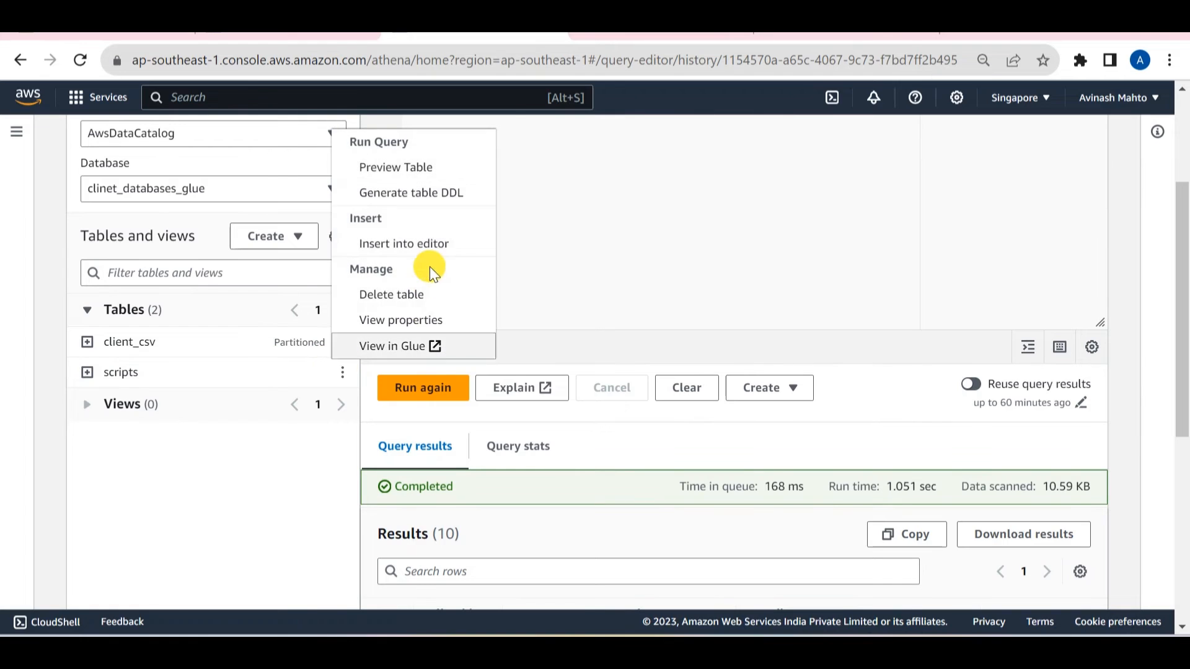
click(399, 175)
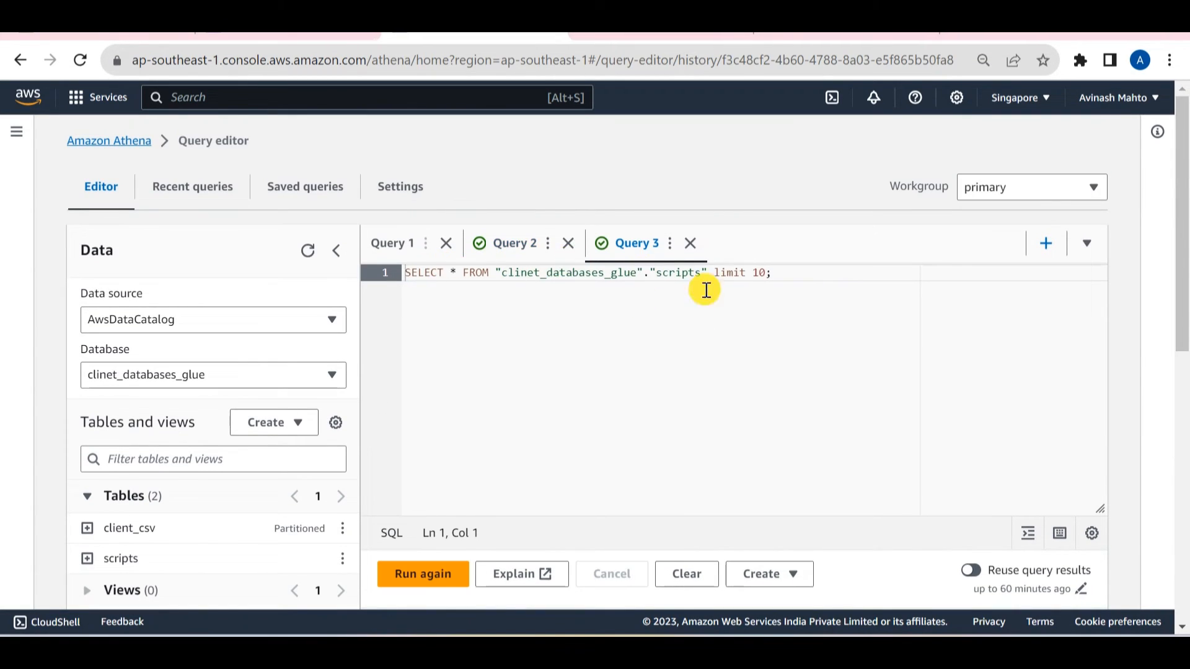
scroll(830, 298, down, 8)
scroll(805, 324, down, 1)
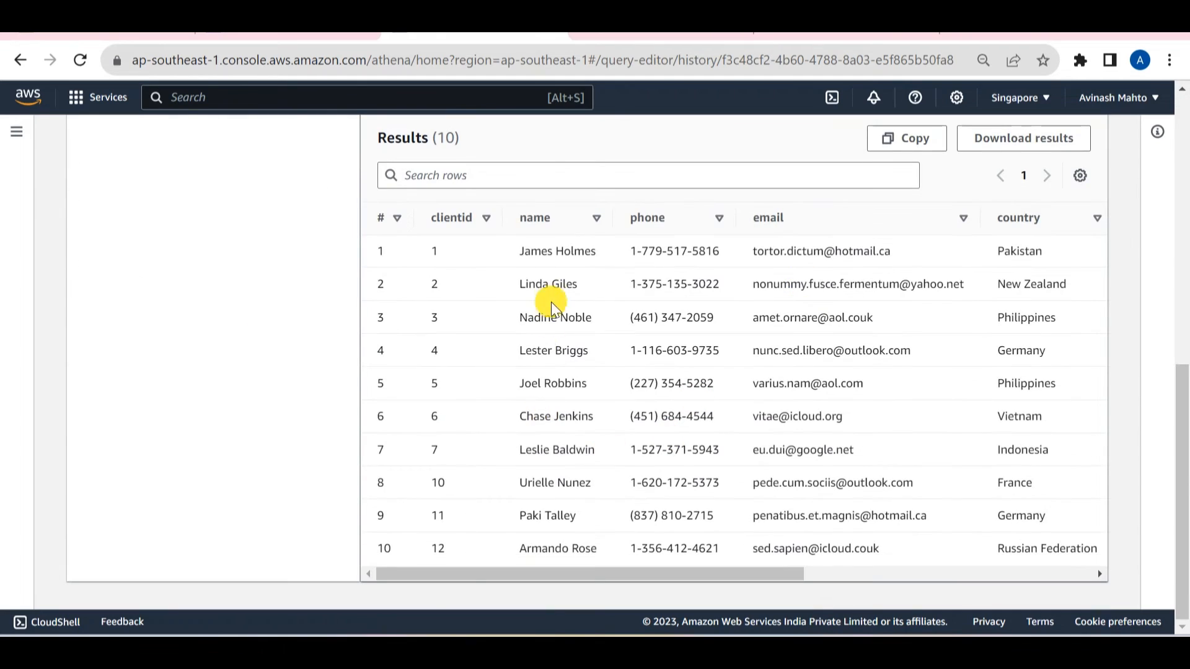
Examine the remaining columns of the scripts table's query results in Athena
drag(675, 574, 936, 575)
drag(664, 542, 496, 466)
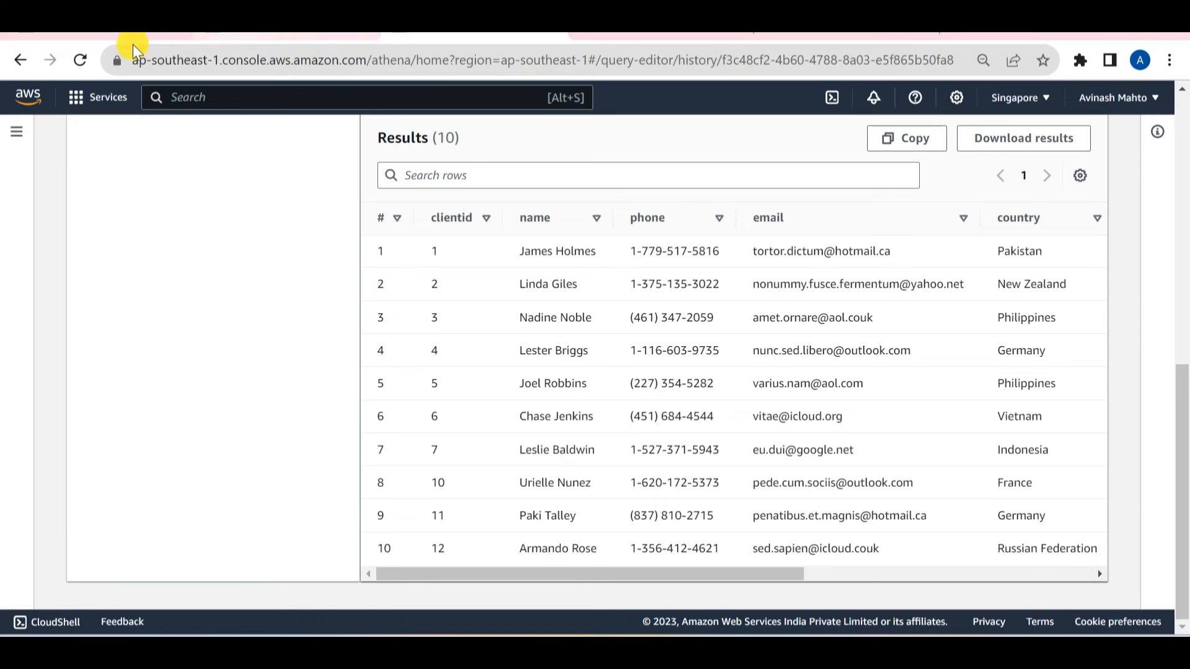
Switch back to AWS Glue and open the csv_to_parquet job from the ETL jobs list
click(288, 35)
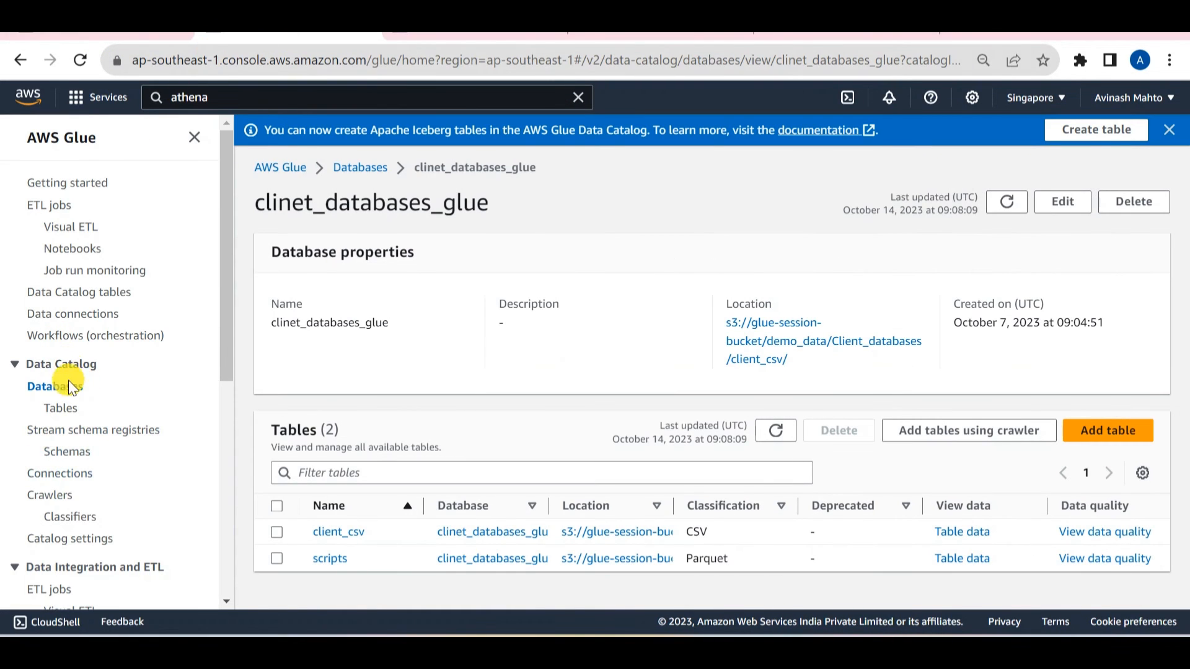
click(52, 206)
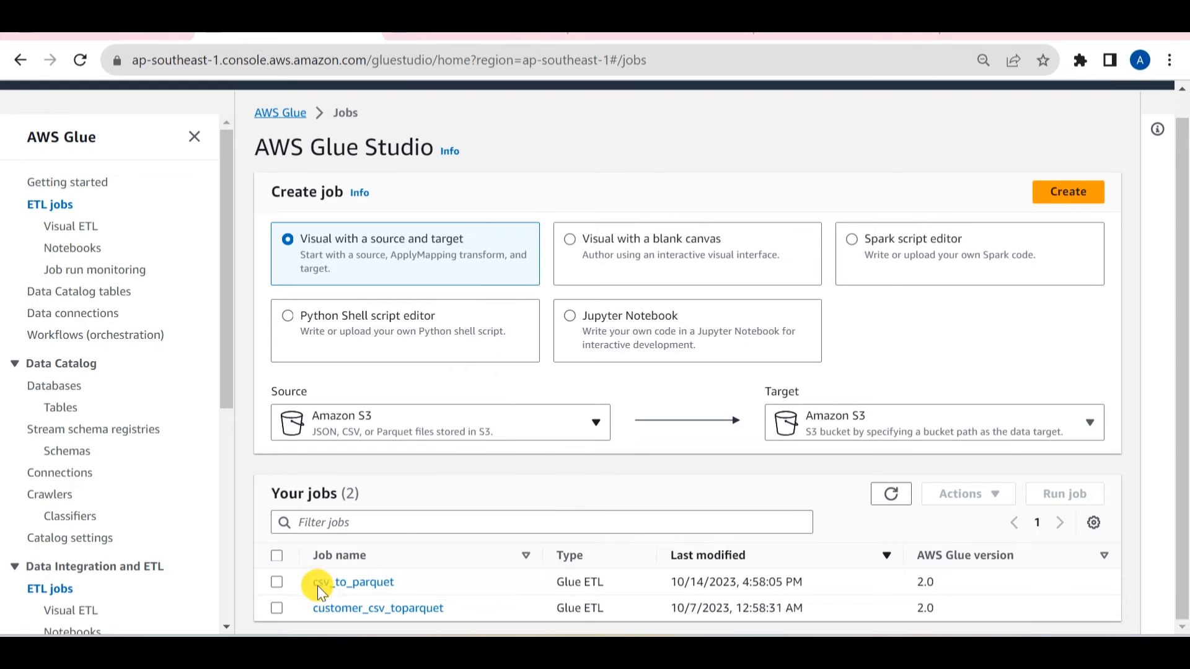
scroll(397, 560, down, 1)
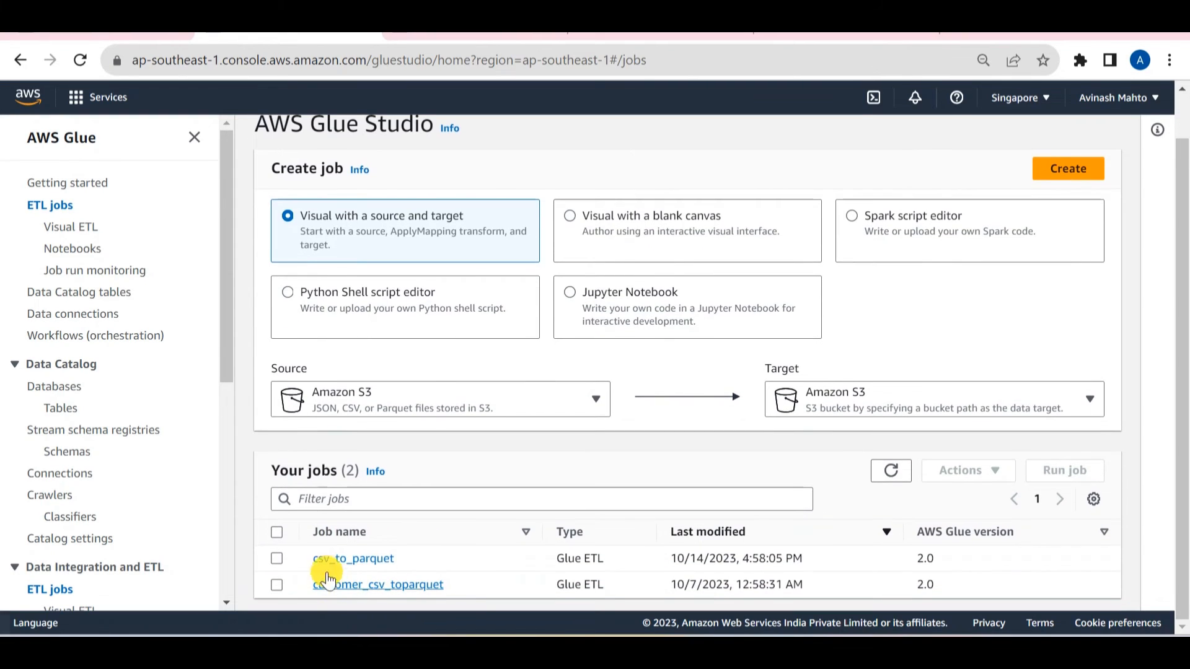
click(372, 561)
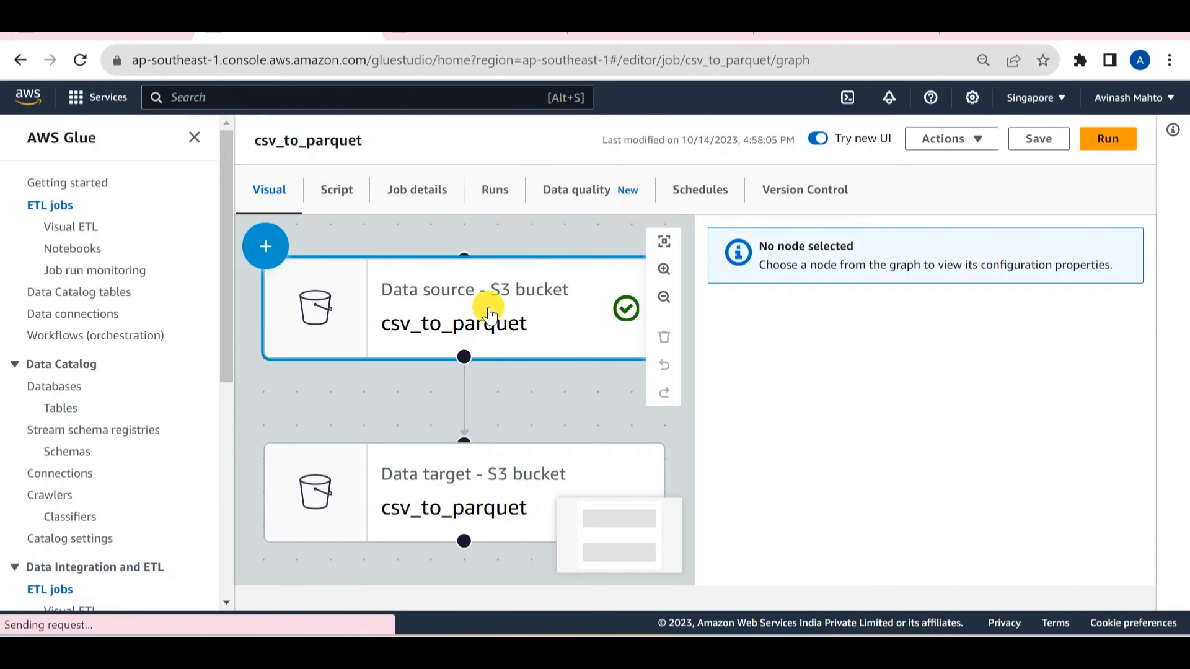
Review the S3 data source node's catalog settings and the data target node's format, compression and S3 location
click(489, 316)
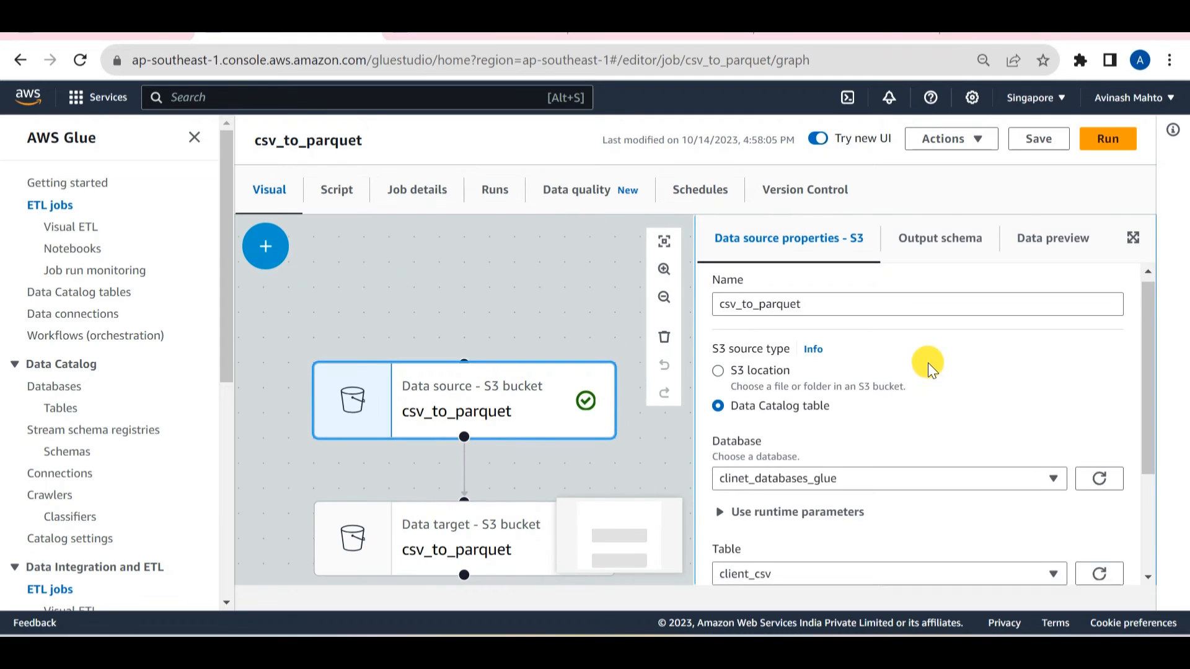
scroll(927, 362, down, 3)
scroll(928, 363, up, 2)
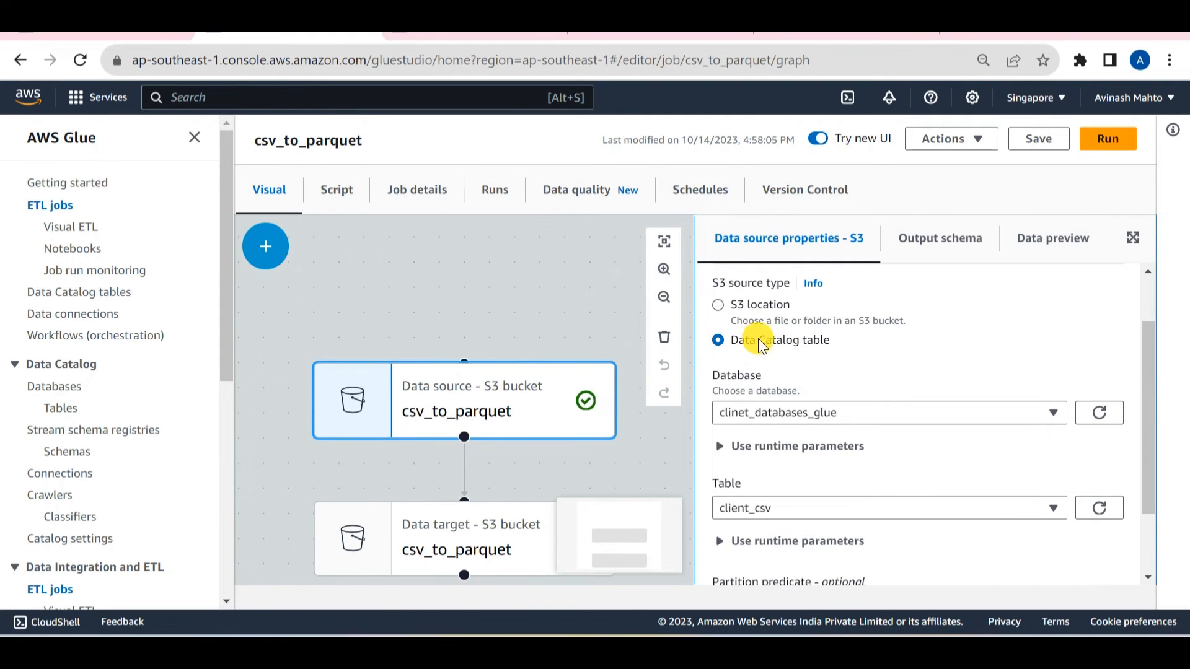
click(628, 528)
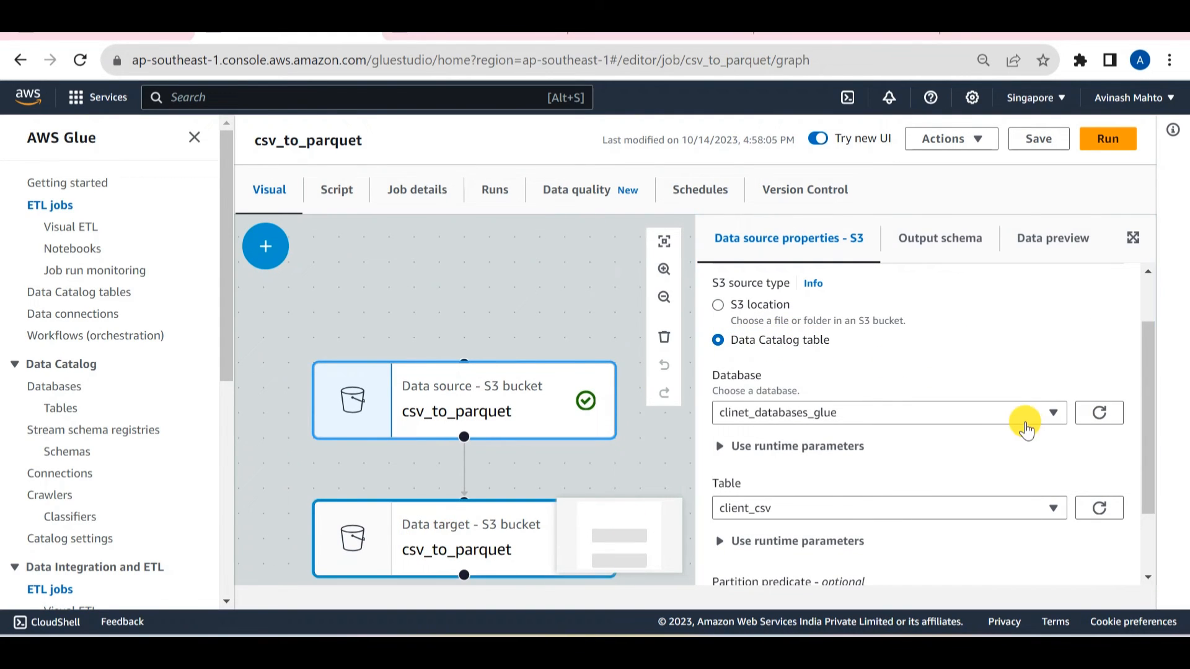
scroll(1024, 421, down, 3)
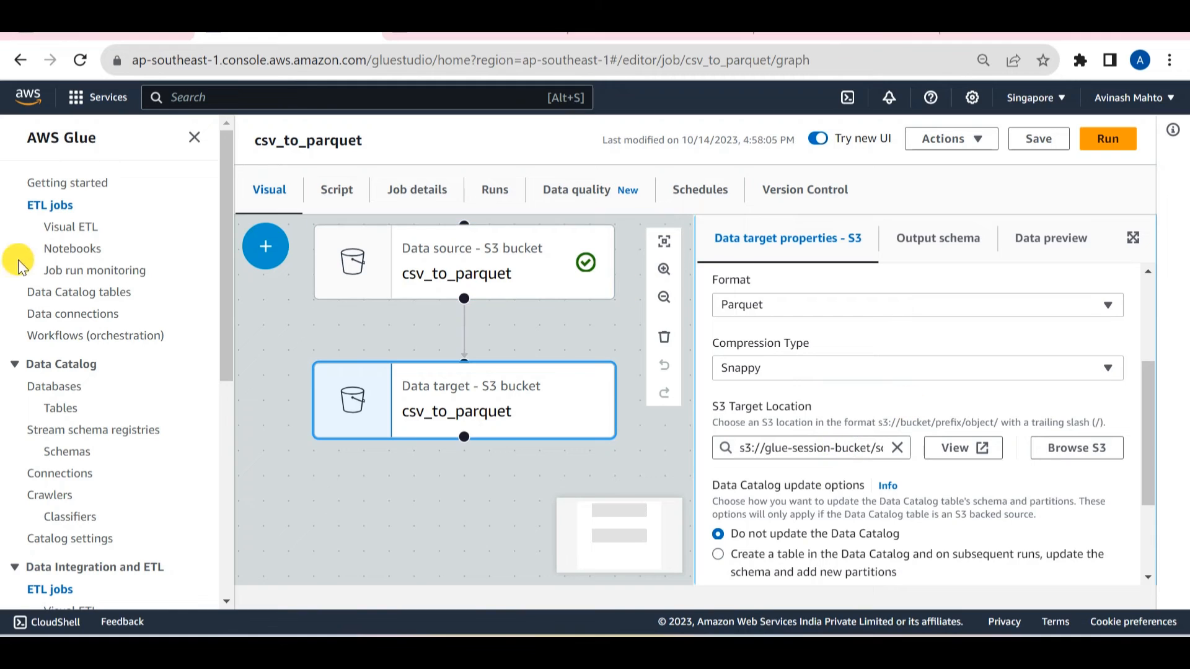
Open the Glue Data Catalog's databases and its list of tables to check the cataloged tables
click(56, 387)
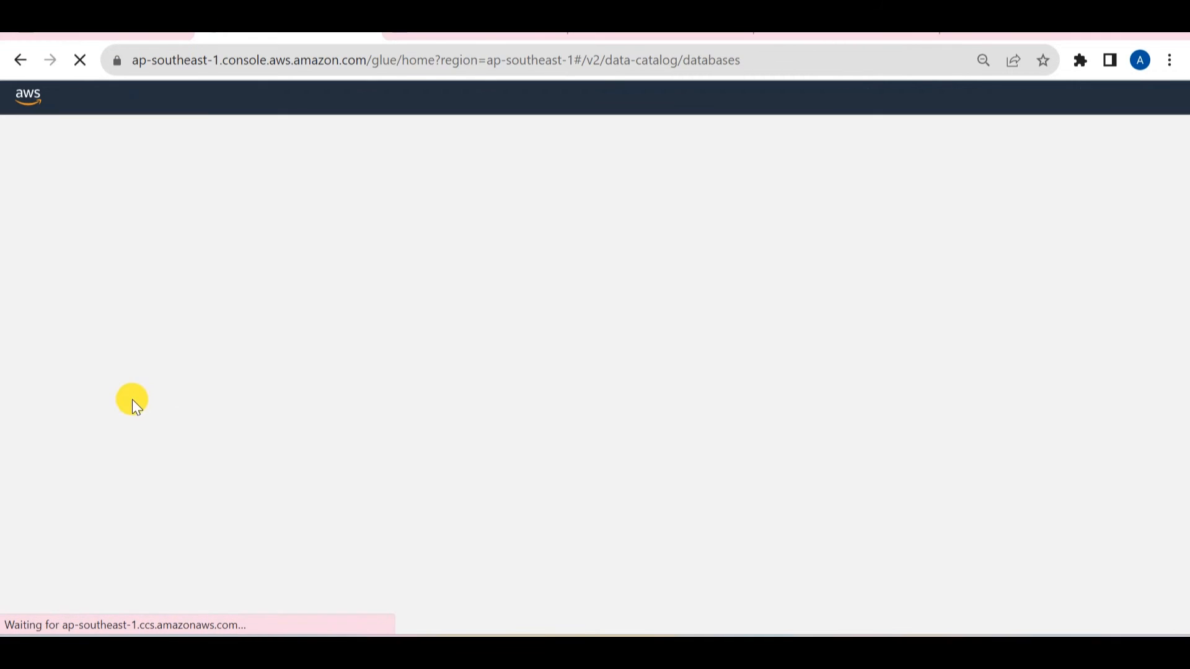
click(52, 410)
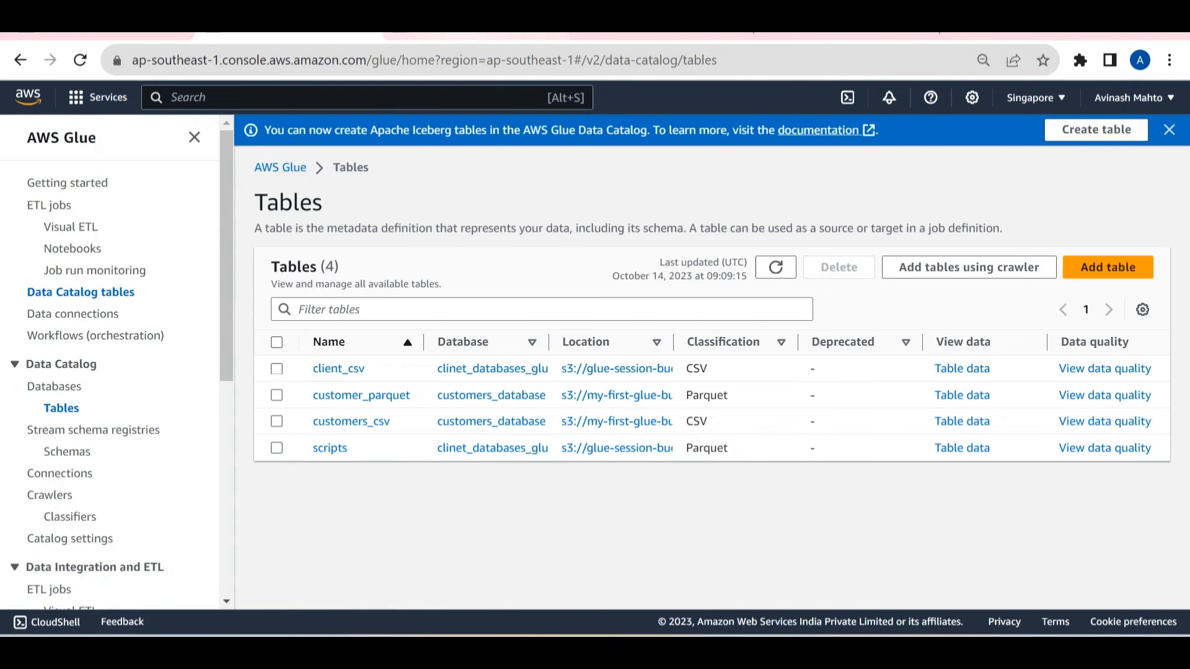
Switch to the Athena query editor and review the scripts table's entry, query and results
click(470, 37)
scroll(288, 390, up, 7)
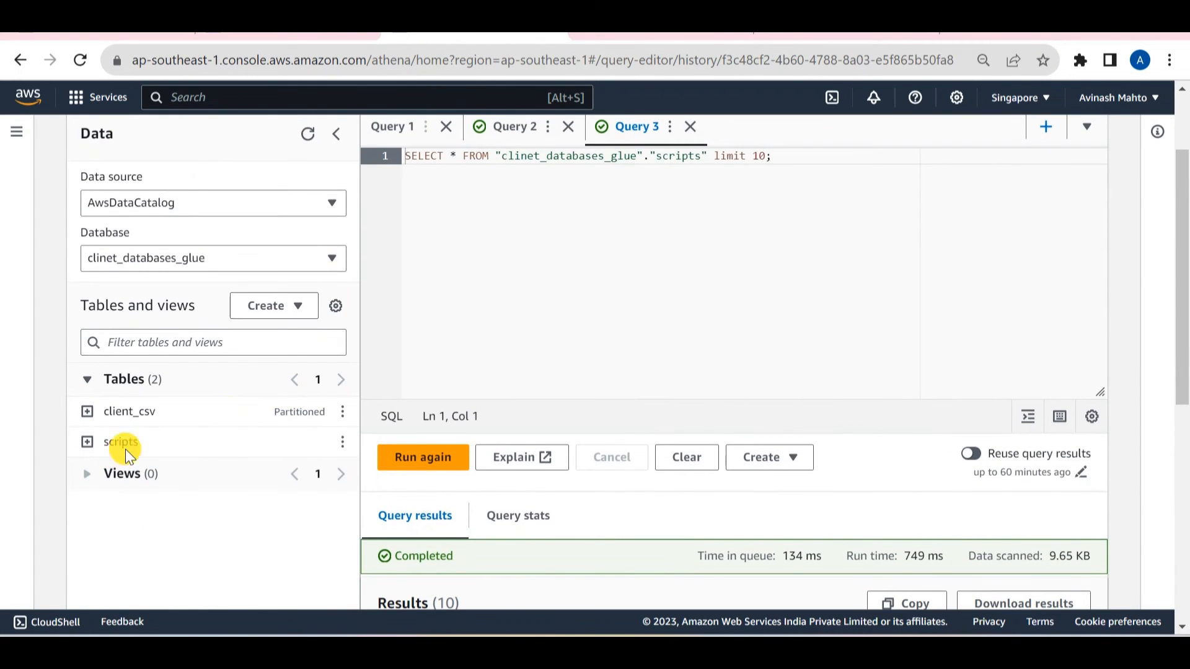
scroll(298, 198, up, 2)
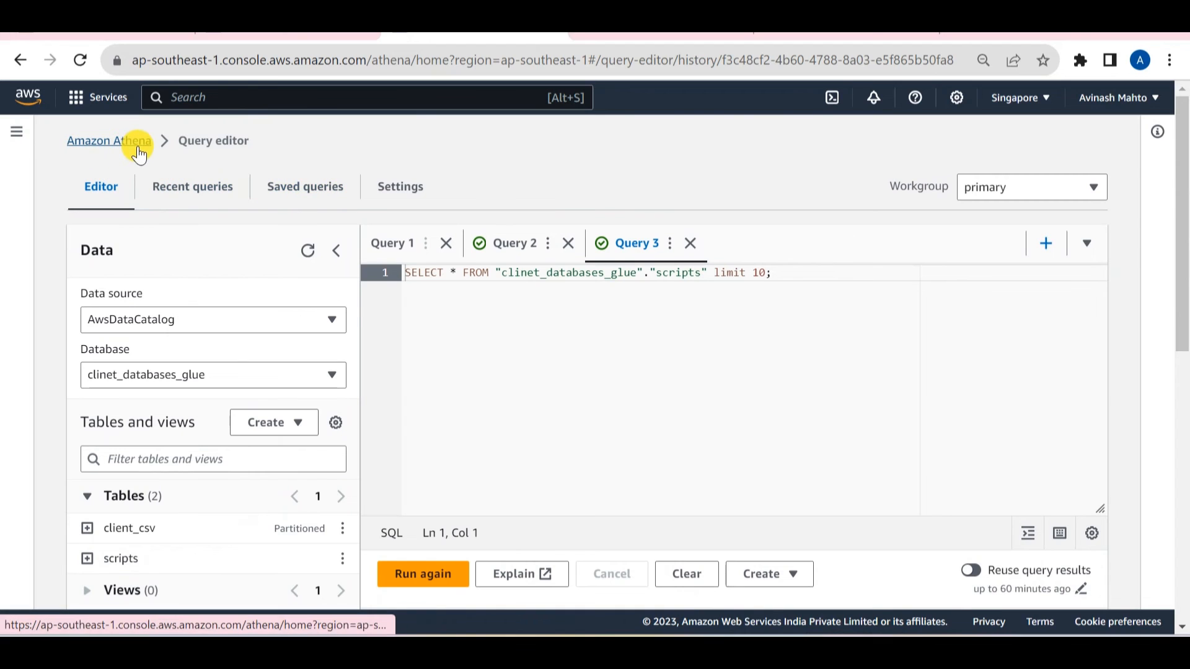
scroll(133, 274, down, 4)
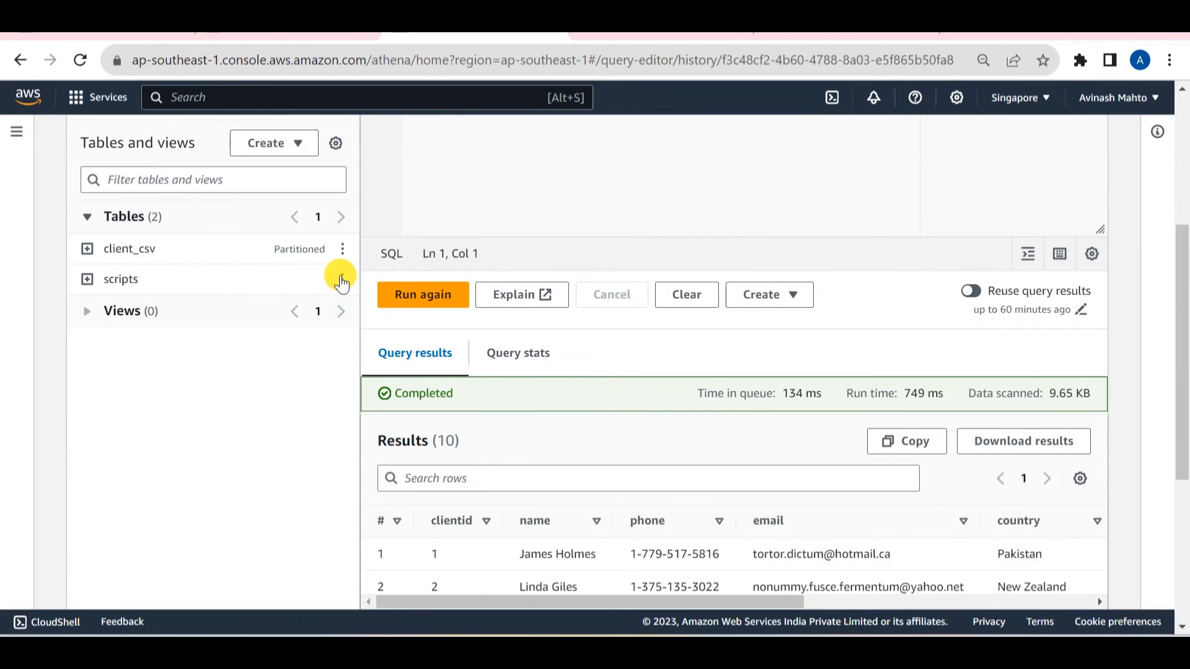
scroll(675, 307, up, 4)
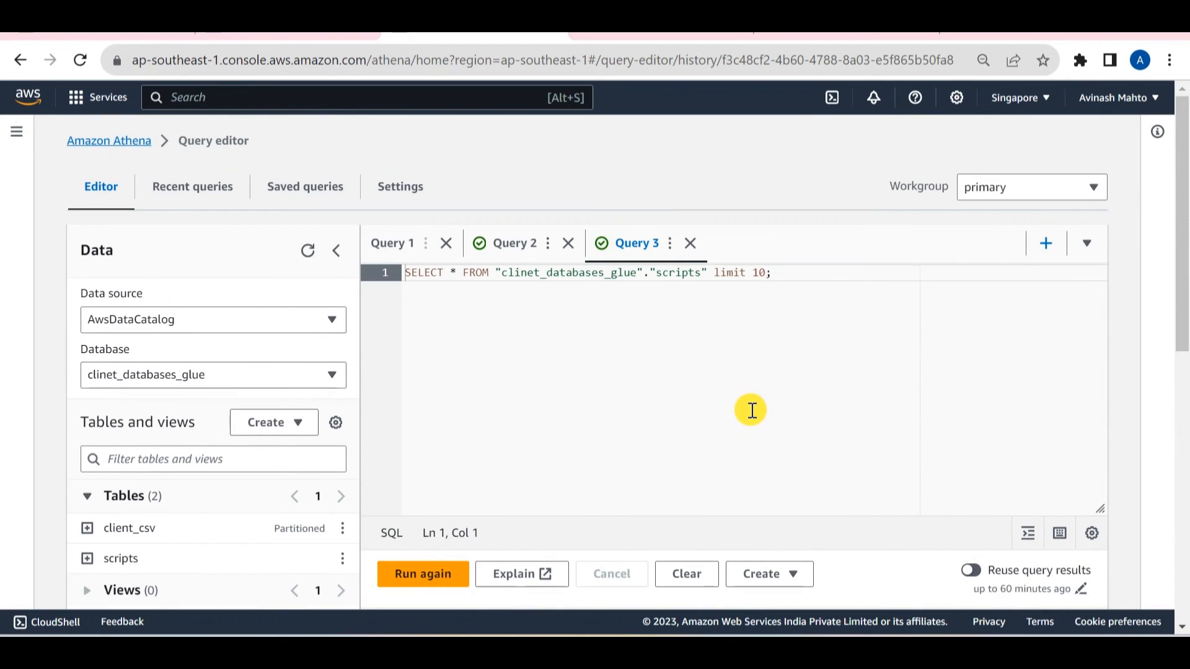
Switch to Amazon S3 and check the Parquet output file in the scripts folder of glue-session-bucket
click(101, 34)
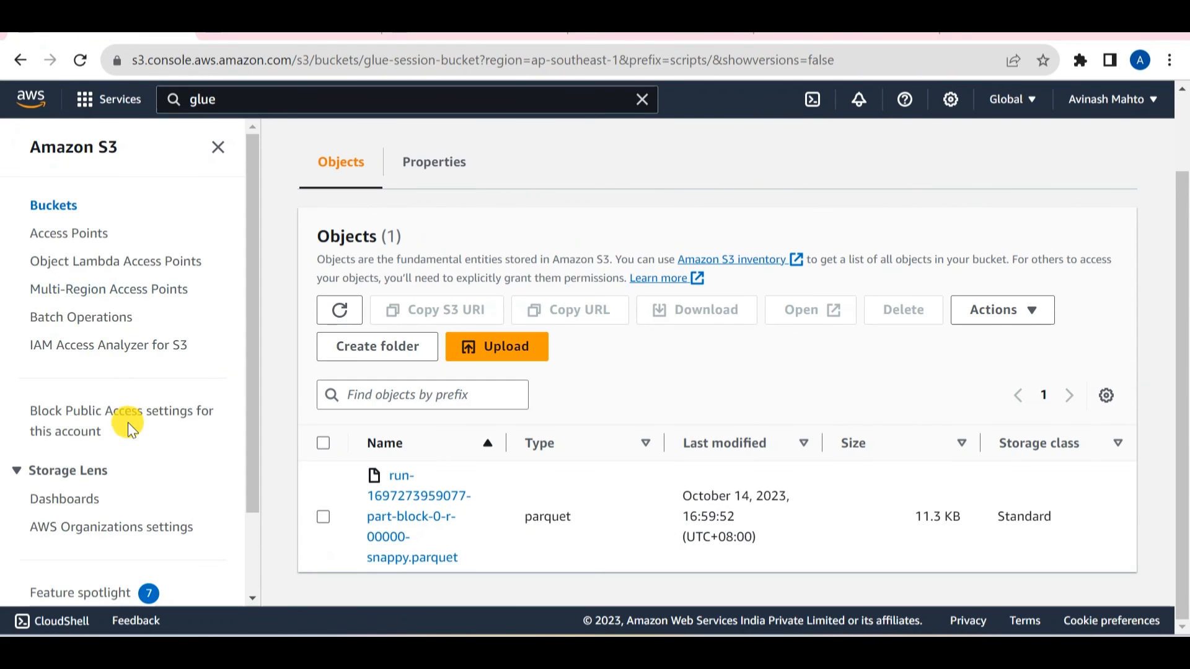
scroll(130, 428, down, 2)
scroll(124, 429, up, 2)
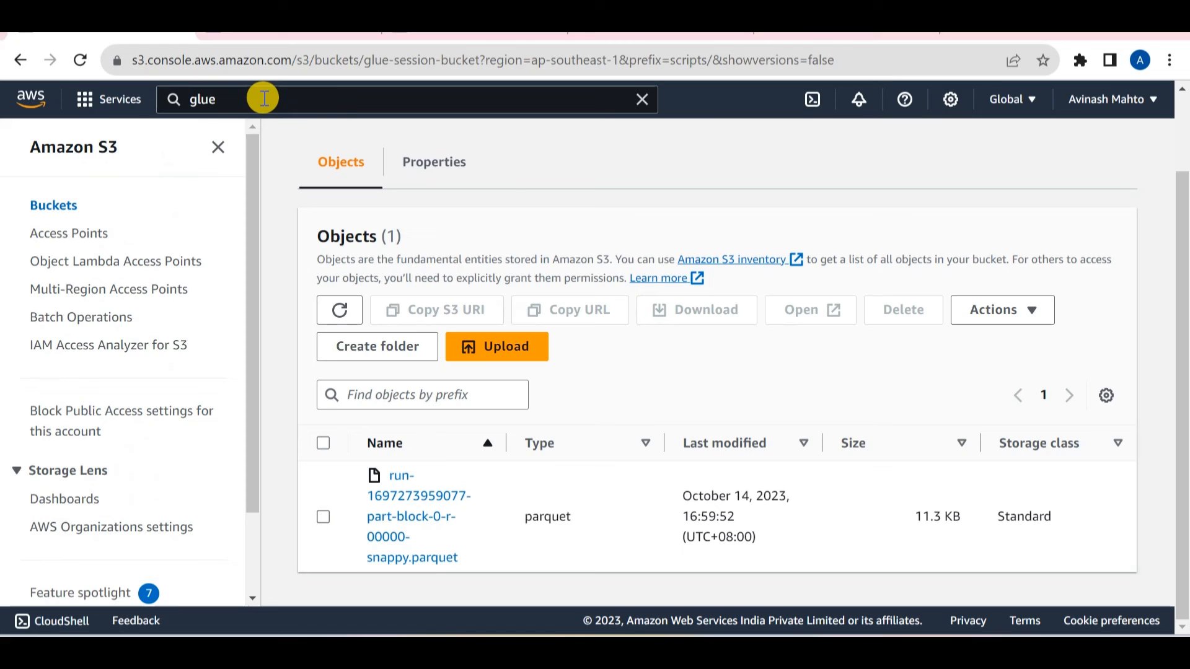
Return to the AWS Glue ETL jobs and open the schedules of the csv_to_parquet job
click(276, 35)
click(59, 212)
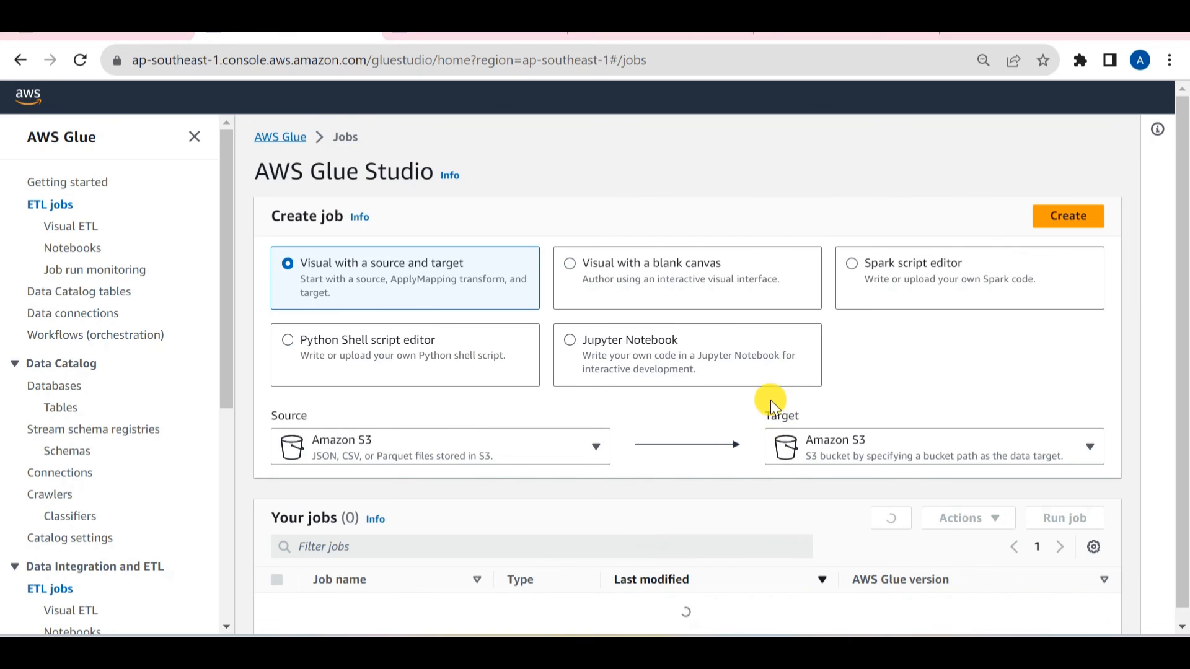
scroll(545, 547, down, 1)
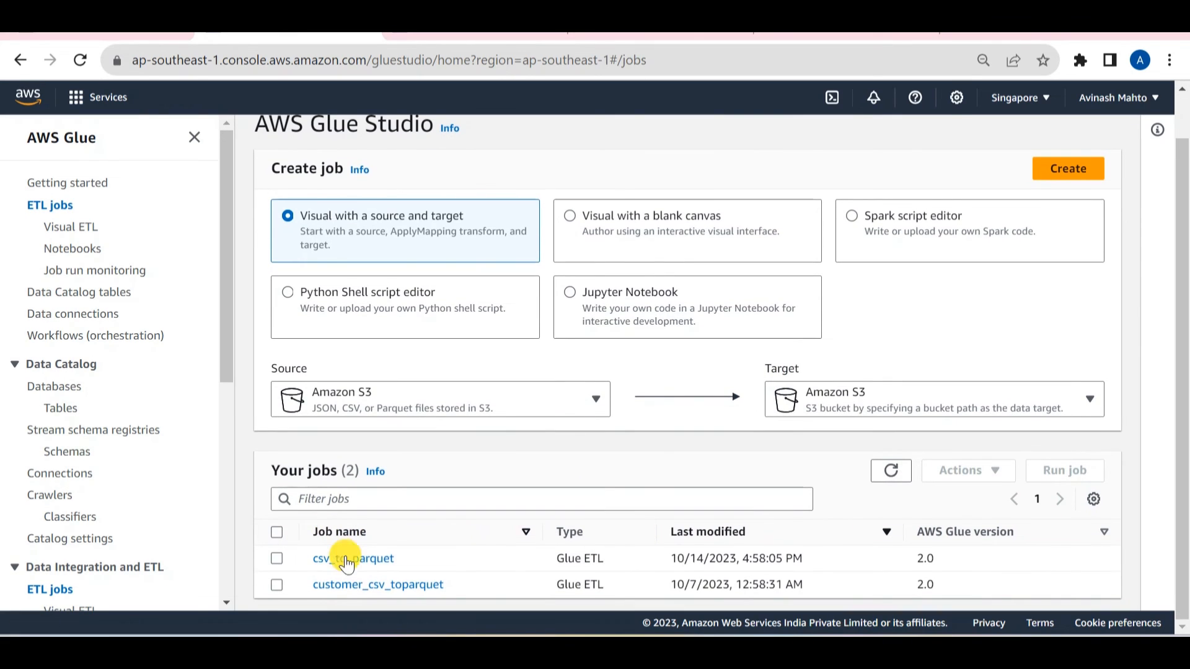
click(364, 562)
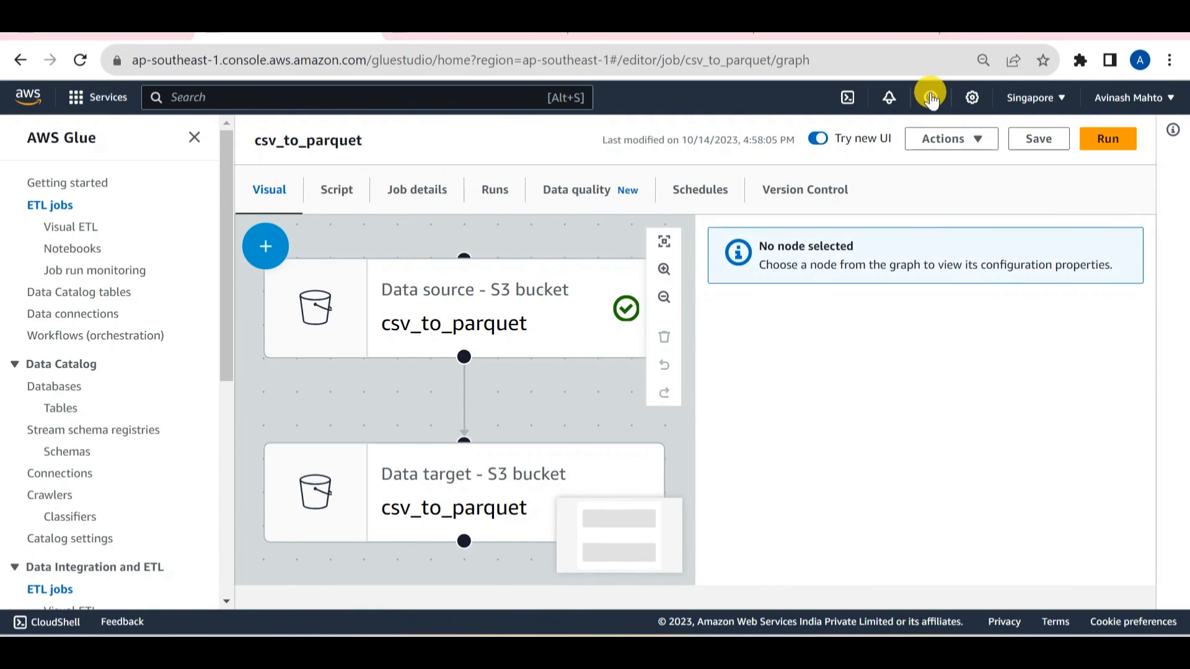
click(694, 192)
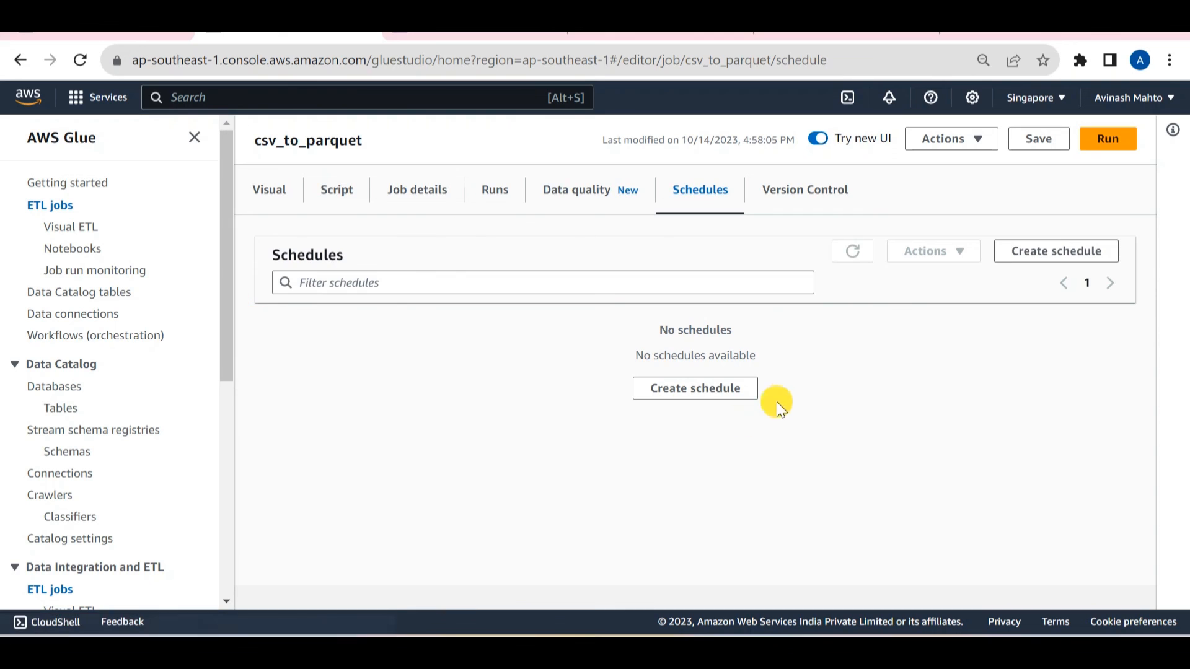
Try out a new schedule for the csv_to_parquet job with the Custom frequency, and discard it without saving
click(1034, 254)
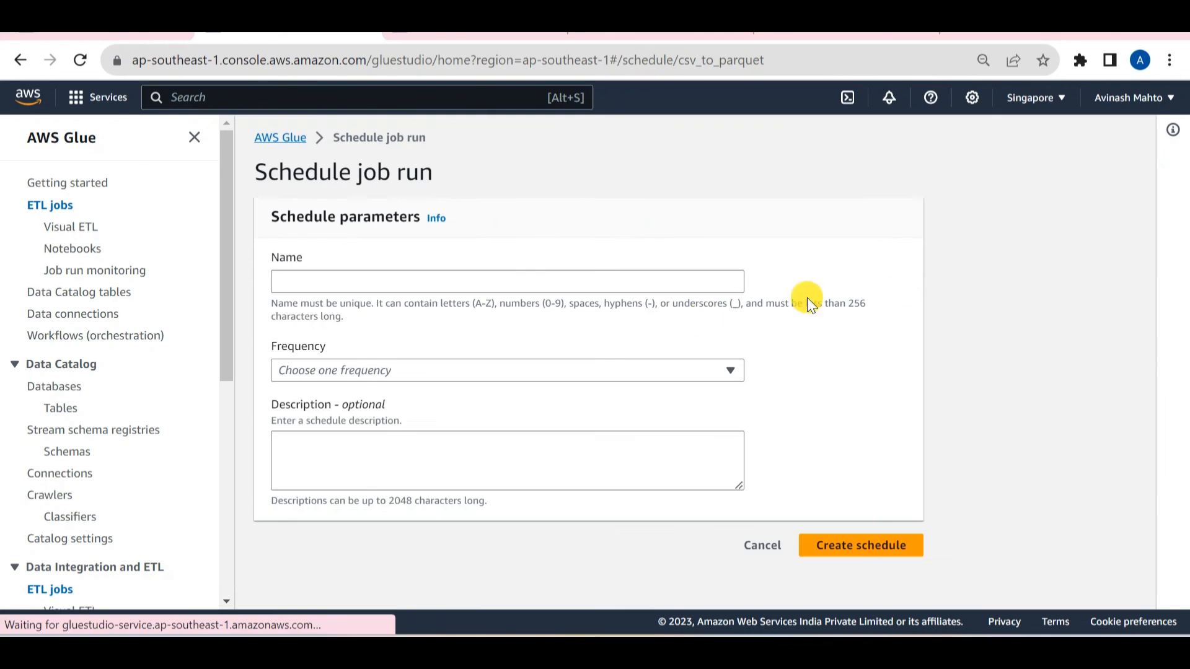
click(534, 373)
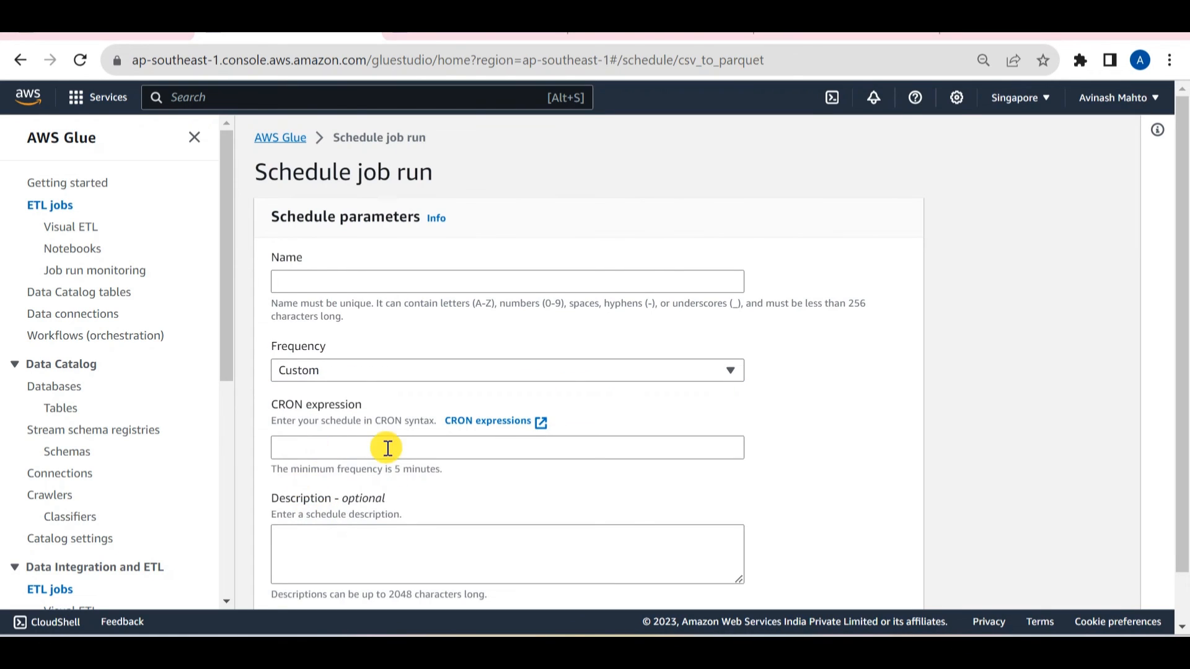
scroll(397, 451, down, 1)
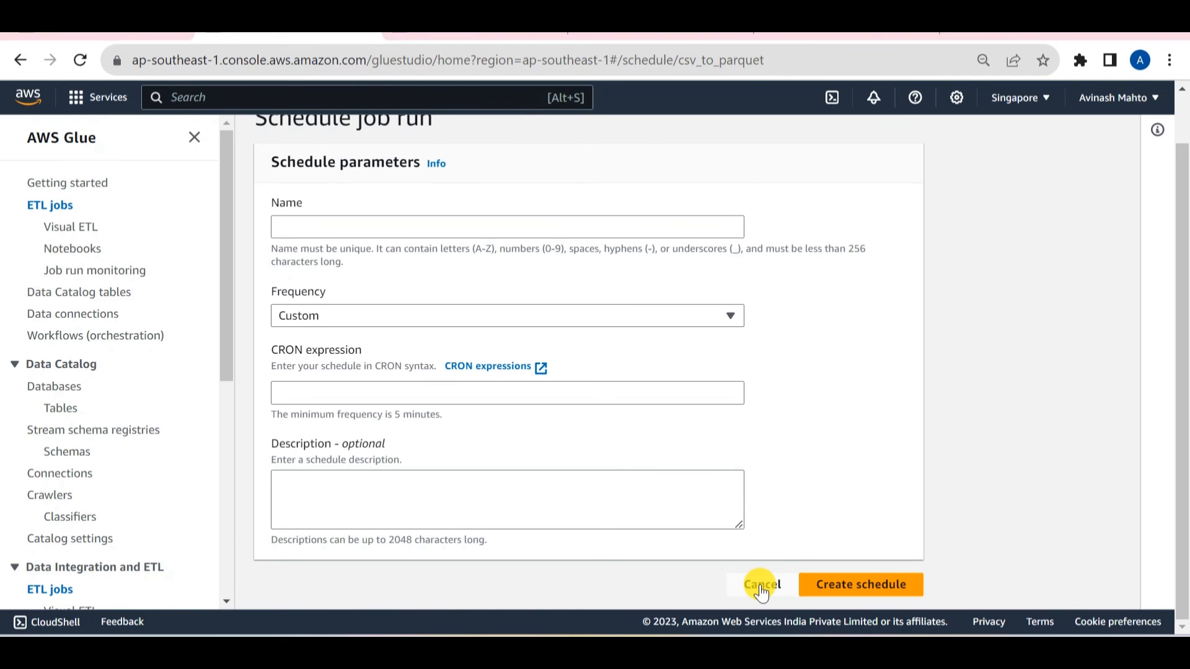
click(761, 586)
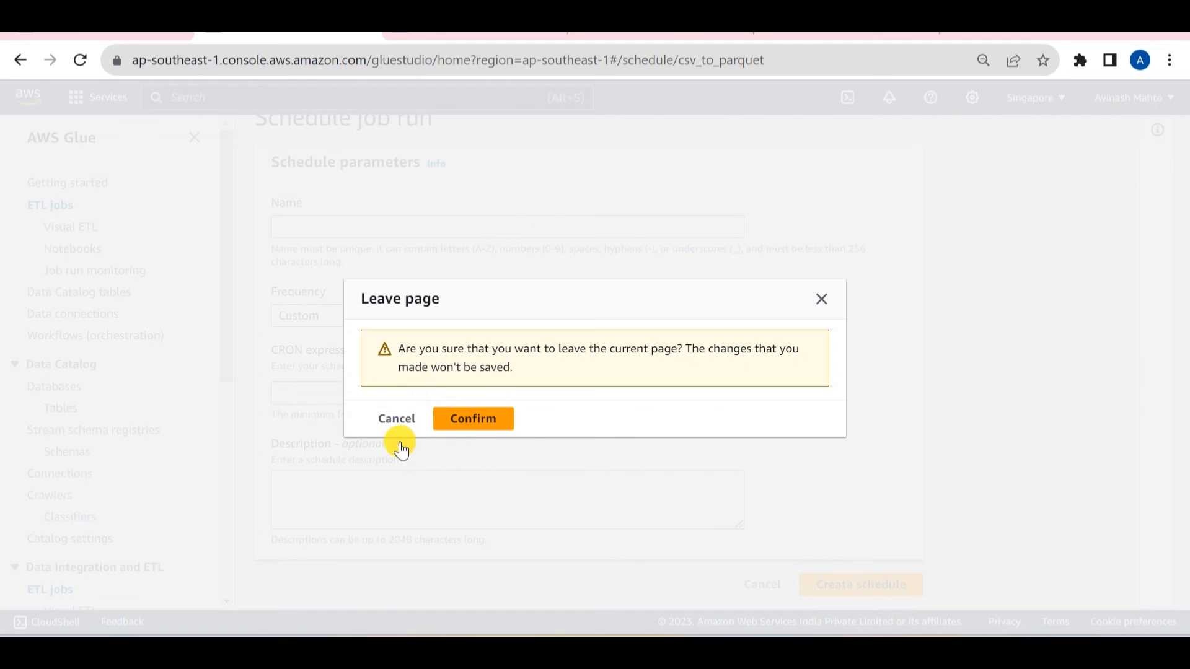
click(469, 421)
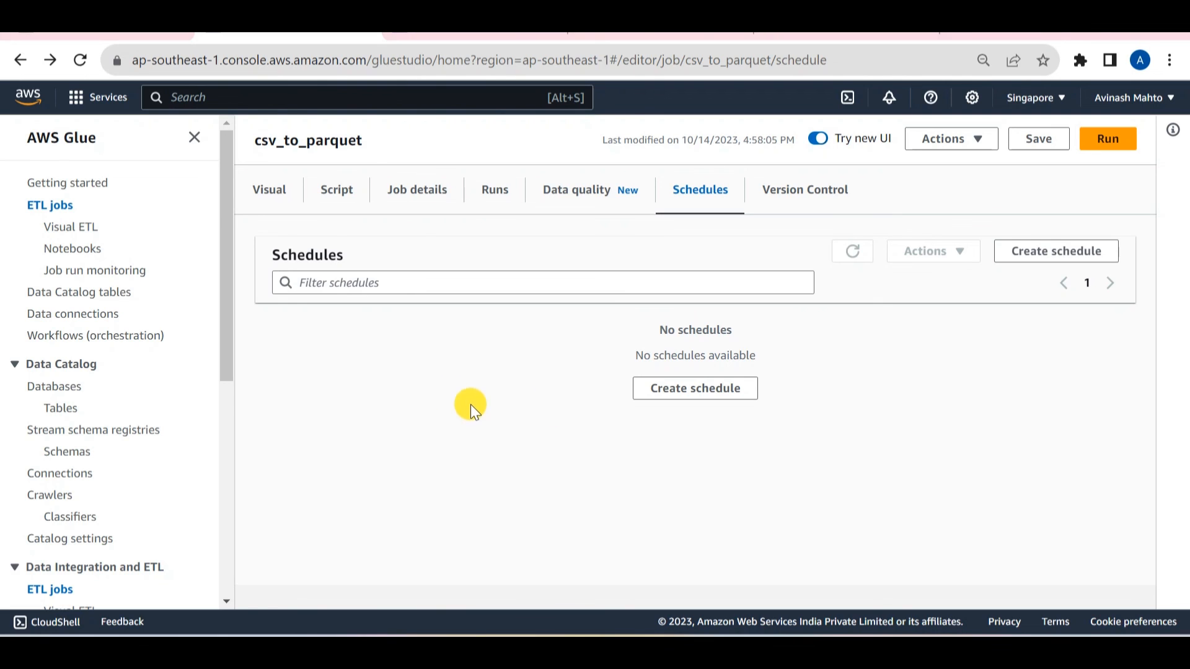
click(811, 33)
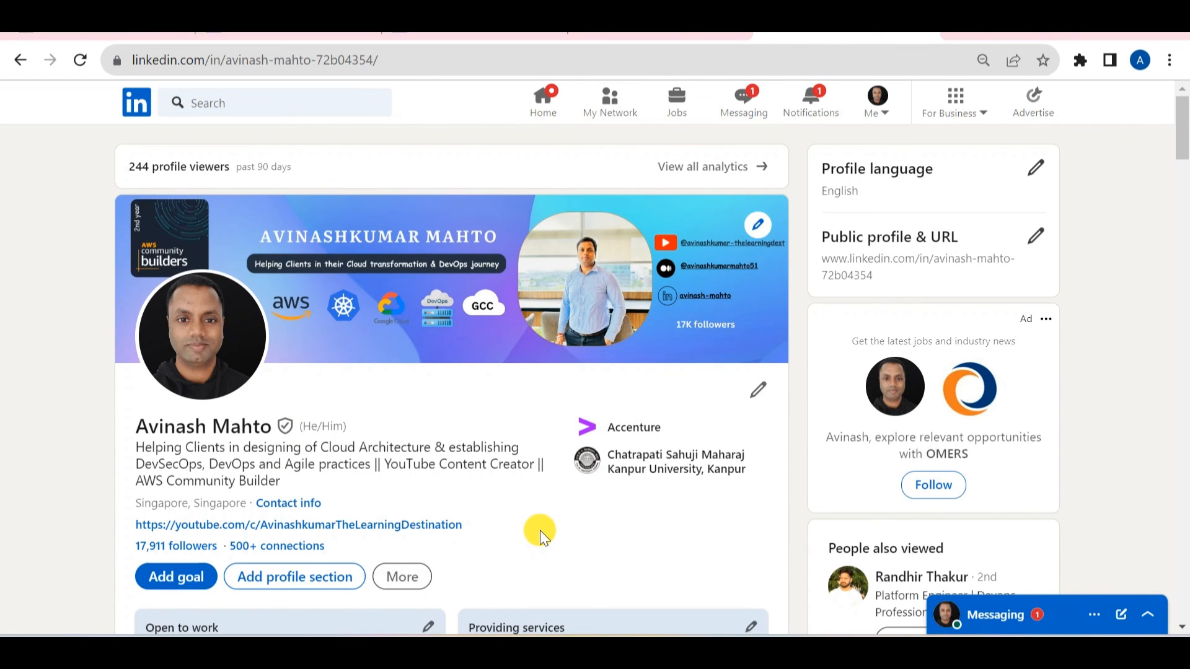
click(74, 31)
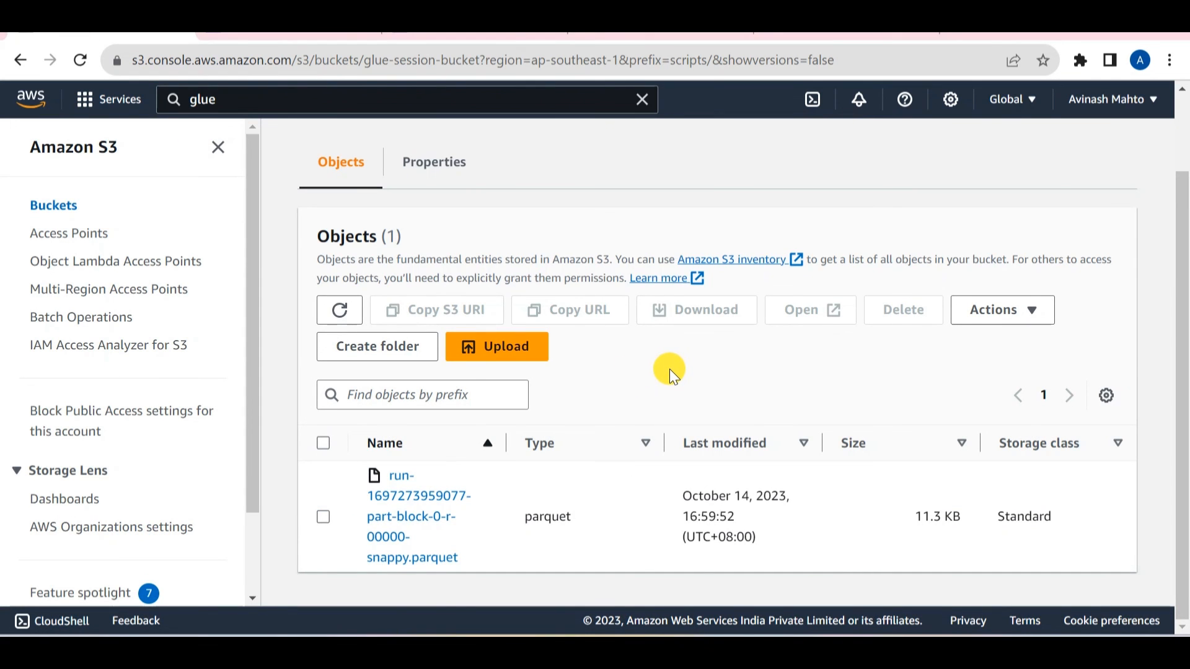